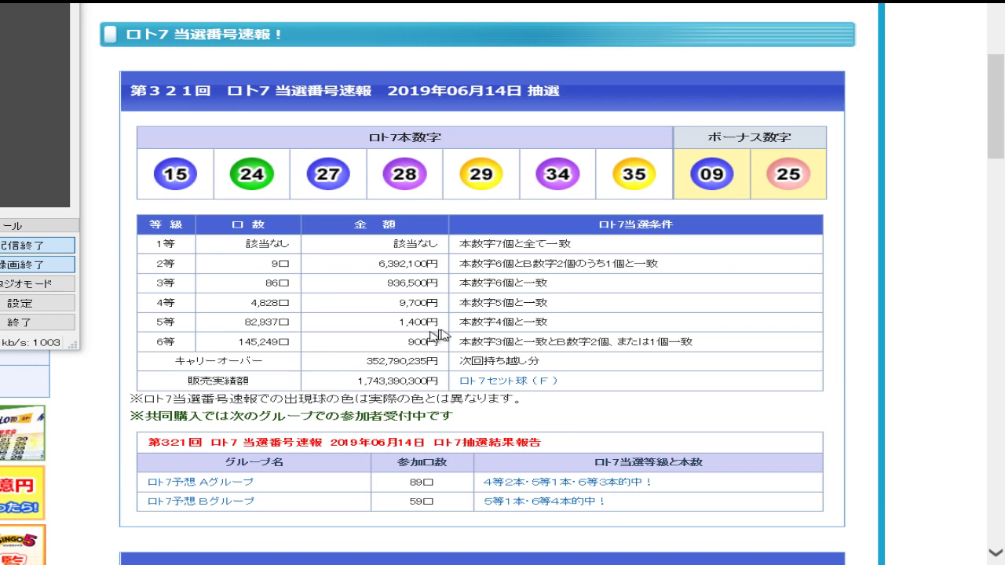
pyautogui.moveTo(514, 322); pyautogui.dragTo(501, 345)
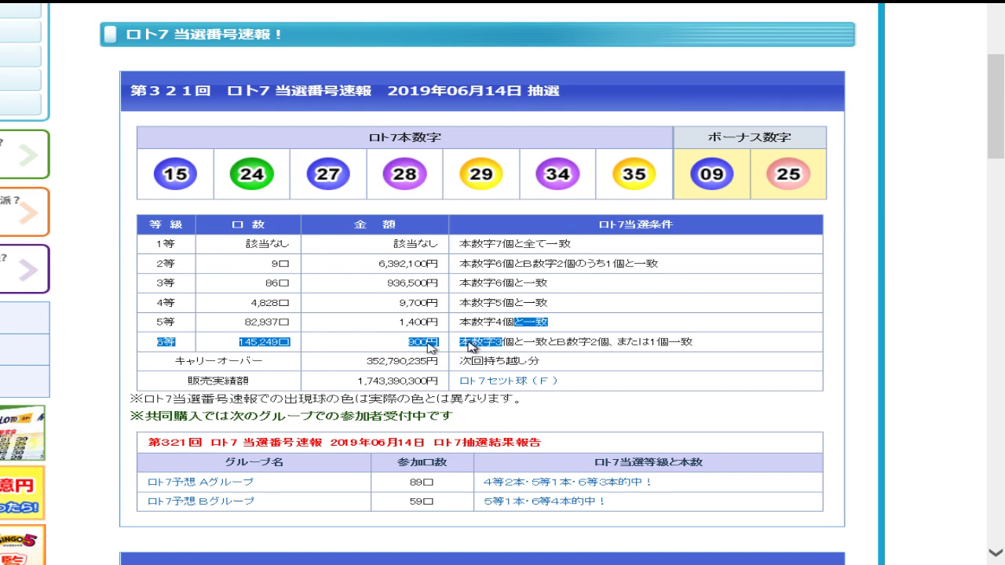
pyautogui.click(468, 341)
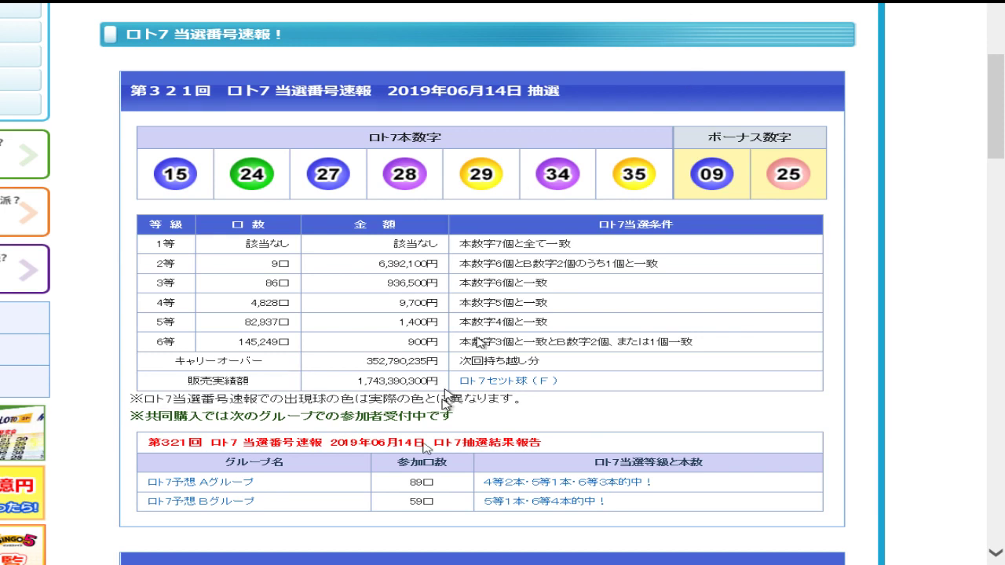
# - Switch to the 1389回ロト6予想改良版 workbook and delete the draw 1388 result and prediction rows, 165 to 177
pyautogui.hotkey('alt', 'Tab')
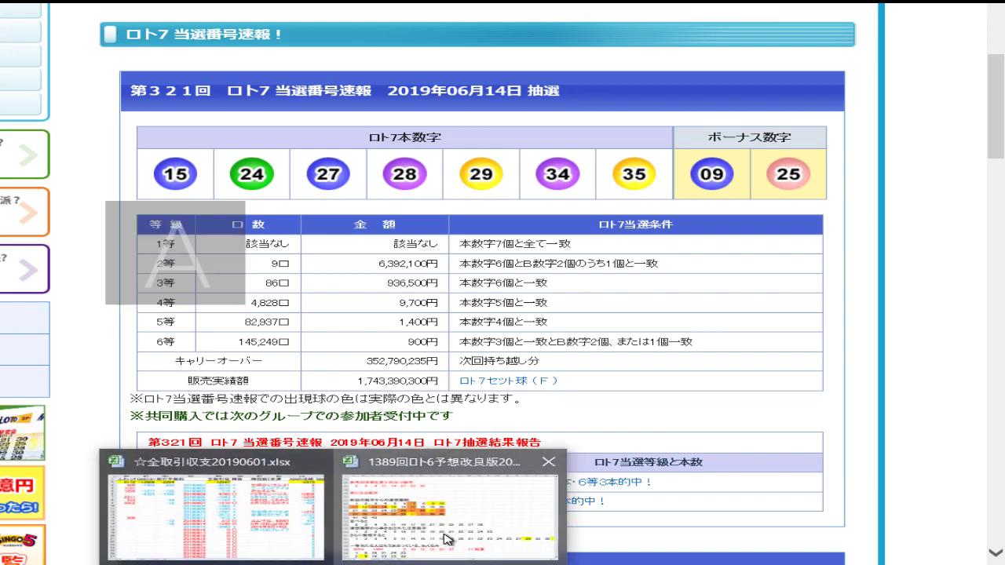
pyautogui.scroll(-6, 330, 382)
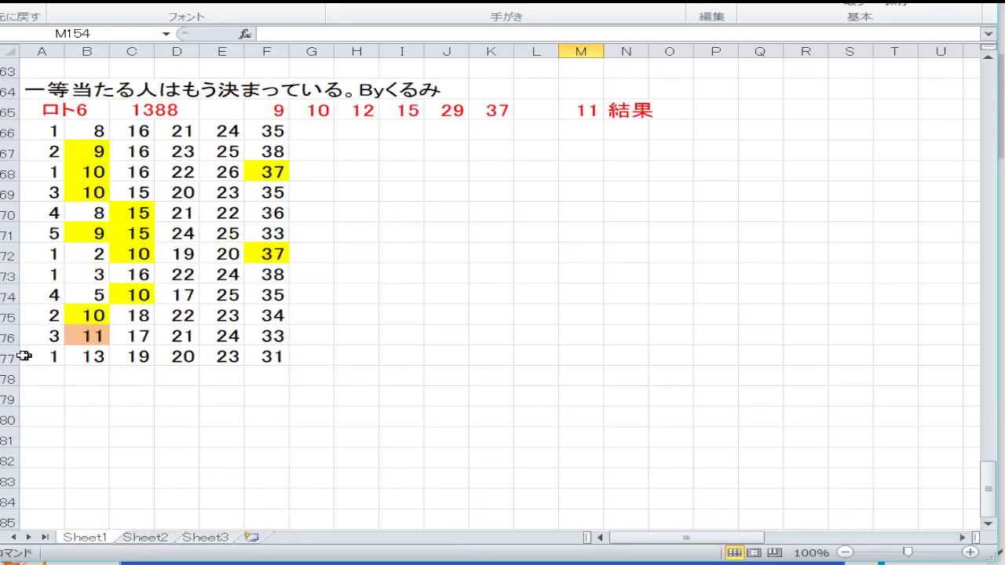
pyautogui.moveTo(6, 357); pyautogui.dragTo(43, 255)
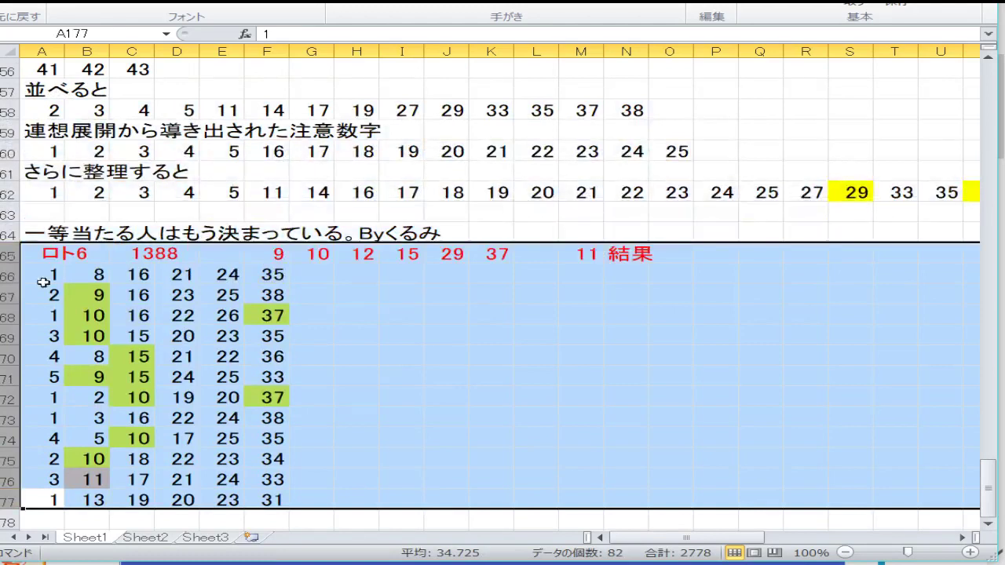
pyautogui.rightClick(181, 313)
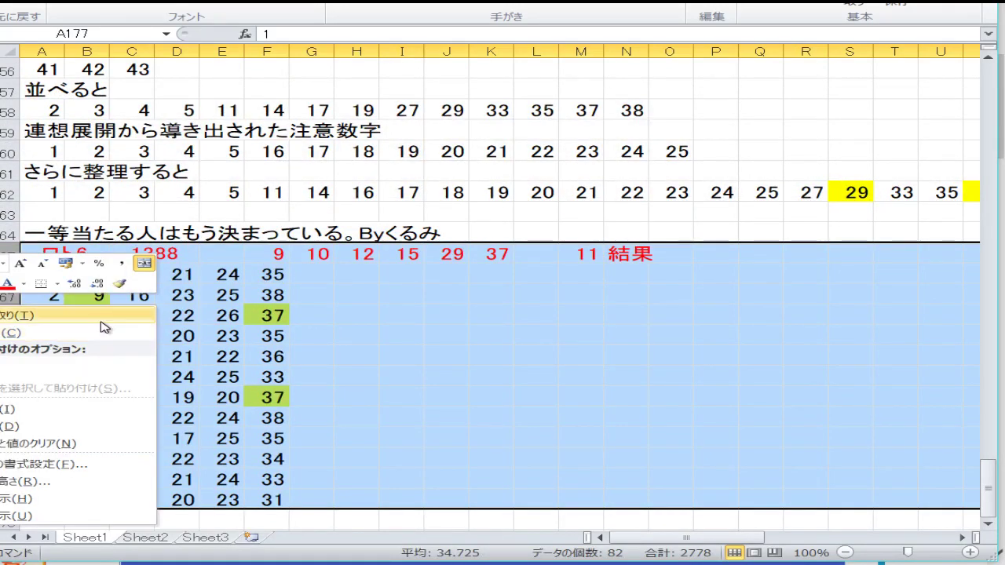
pyautogui.click(35, 424)
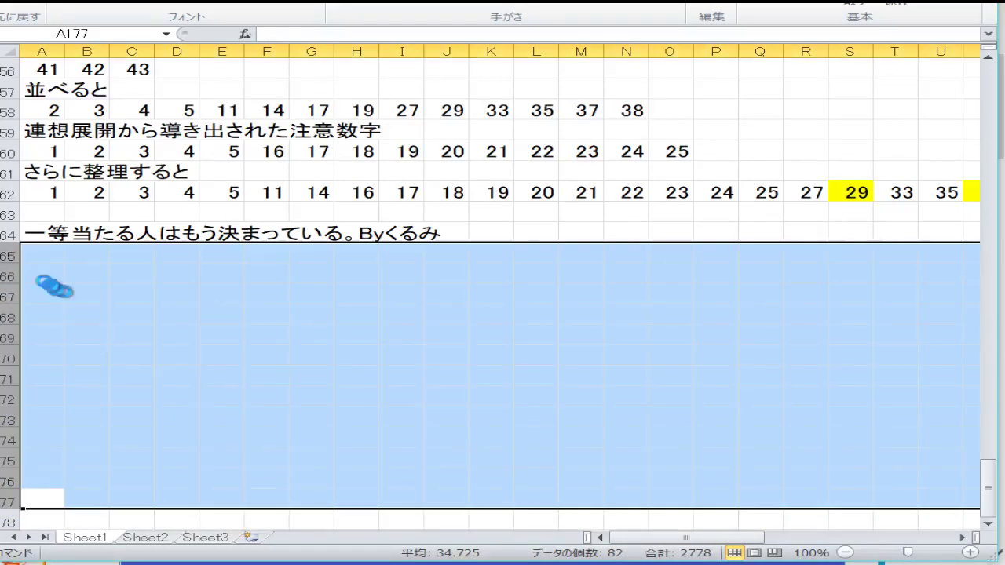
# - Move the text line in row 164 to the empty row 115, under the note about the first-prize probability
pyautogui.click(3, 233)
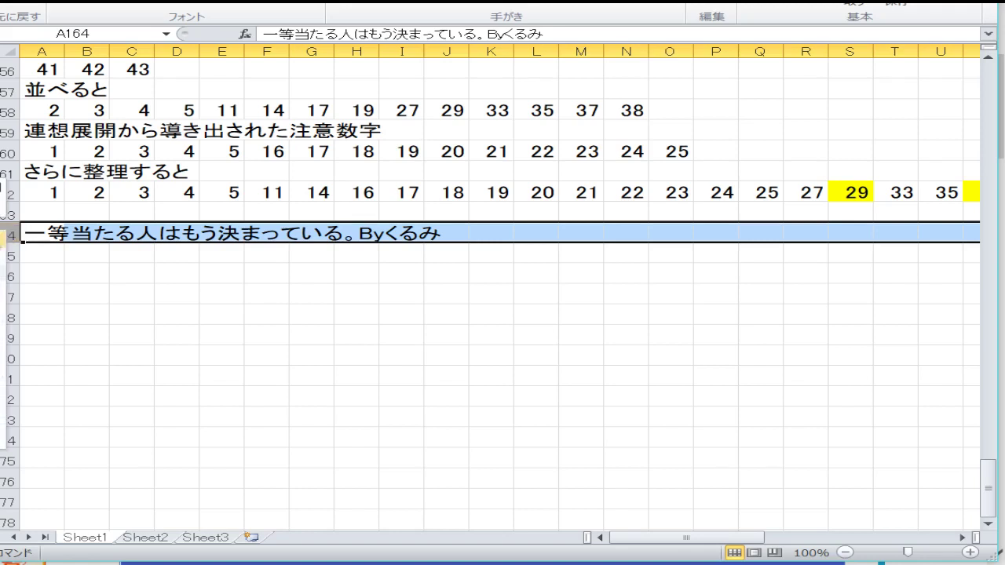
pyautogui.hotkey('ctrl', 'c')
pyautogui.scroll(10, 110, 247)
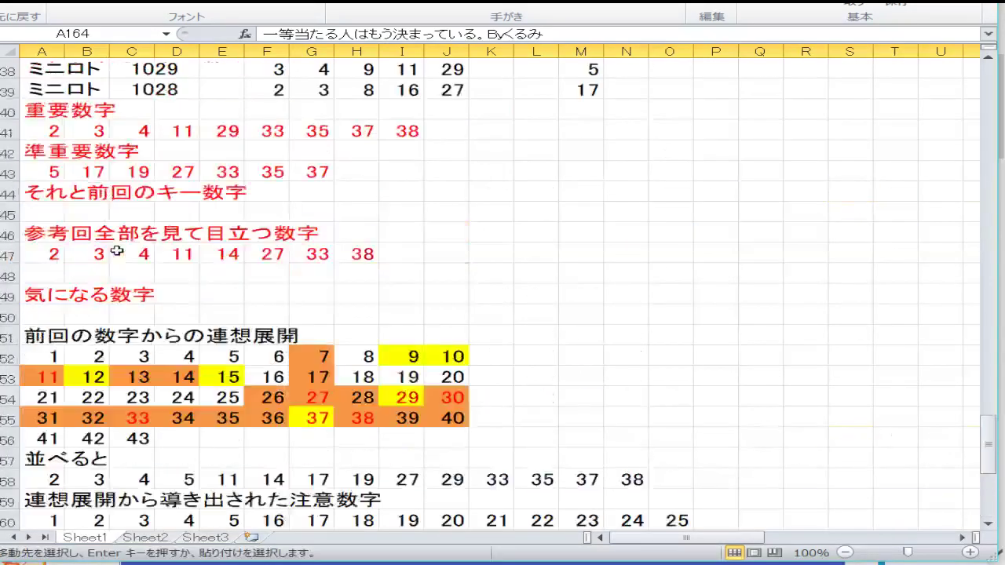
pyautogui.scroll(7, 117, 250)
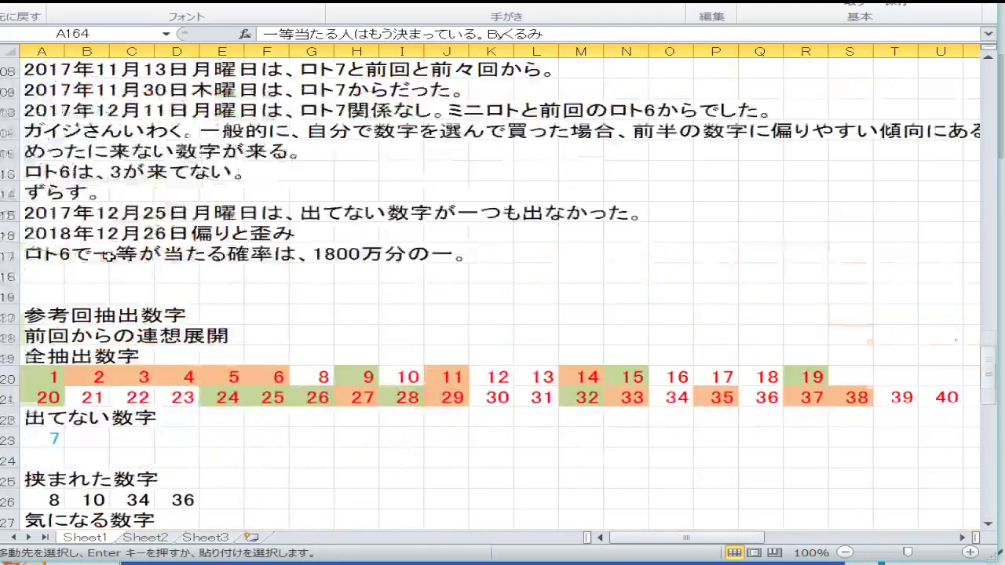
pyautogui.click(10, 274)
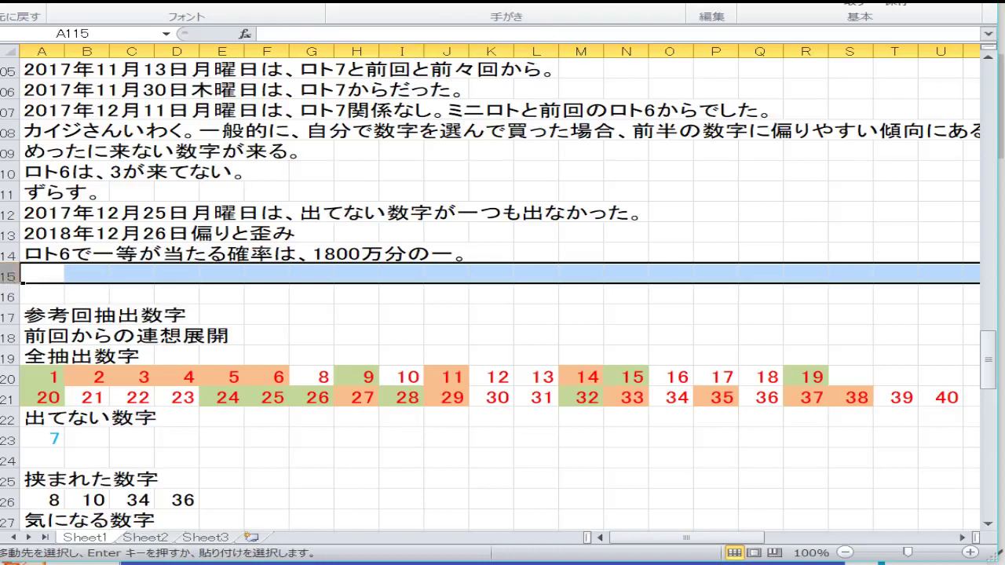
pyautogui.press('Return')
pyautogui.click(205, 310)
# - Copy draws 1379 to 1387 (C2:M10) and paste them one row higher from C1, replacing the existing contents
pyautogui.scroll(12, 147, 326)
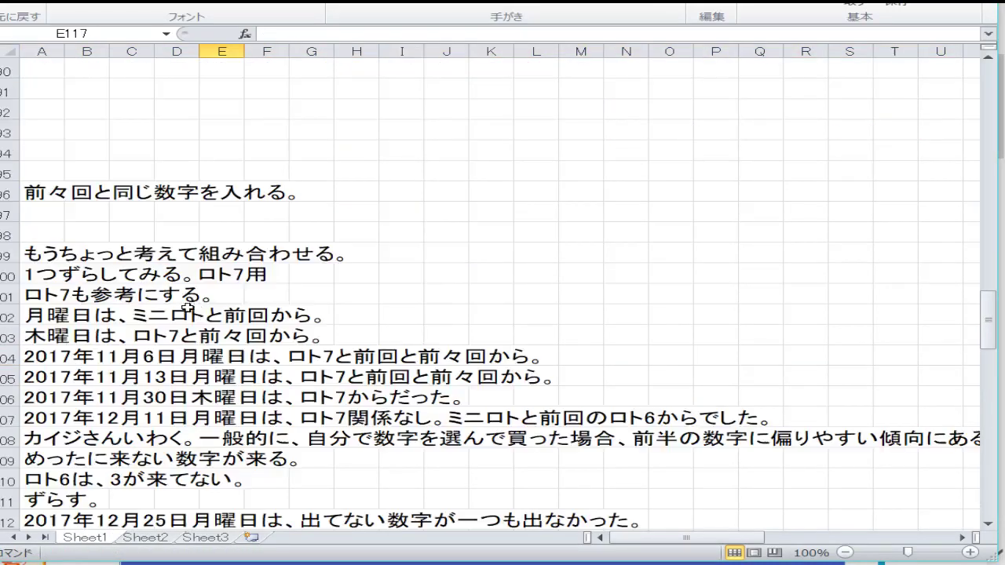
pyautogui.scroll(20, 147, 326)
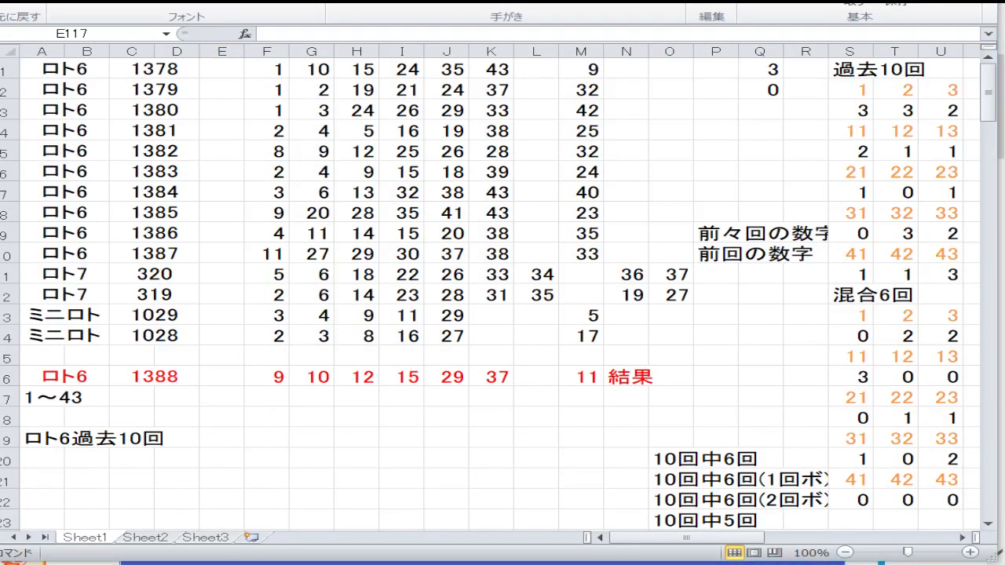
pyautogui.moveTo(59, 563)
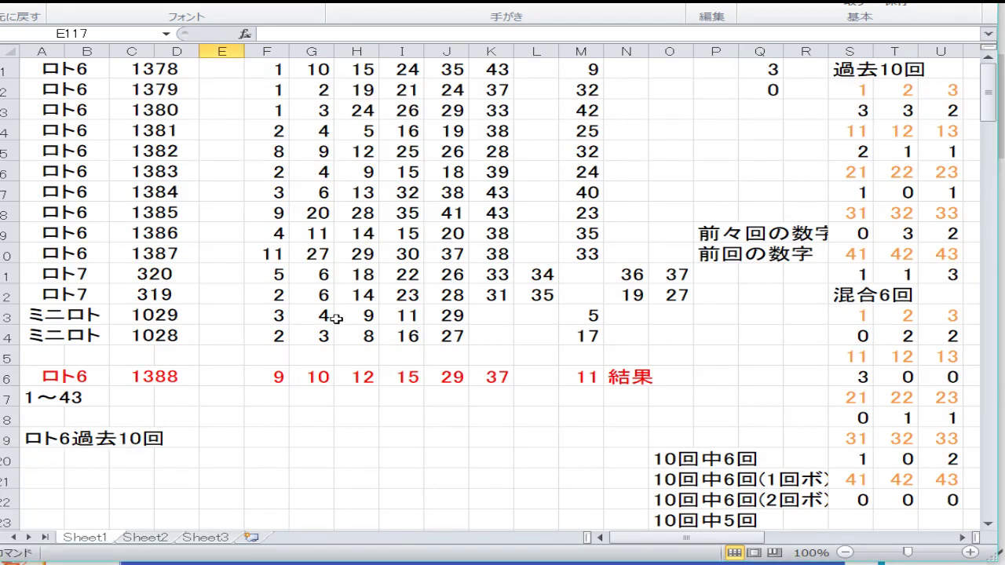
pyautogui.moveTo(575, 256); pyautogui.dragTo(153, 90)
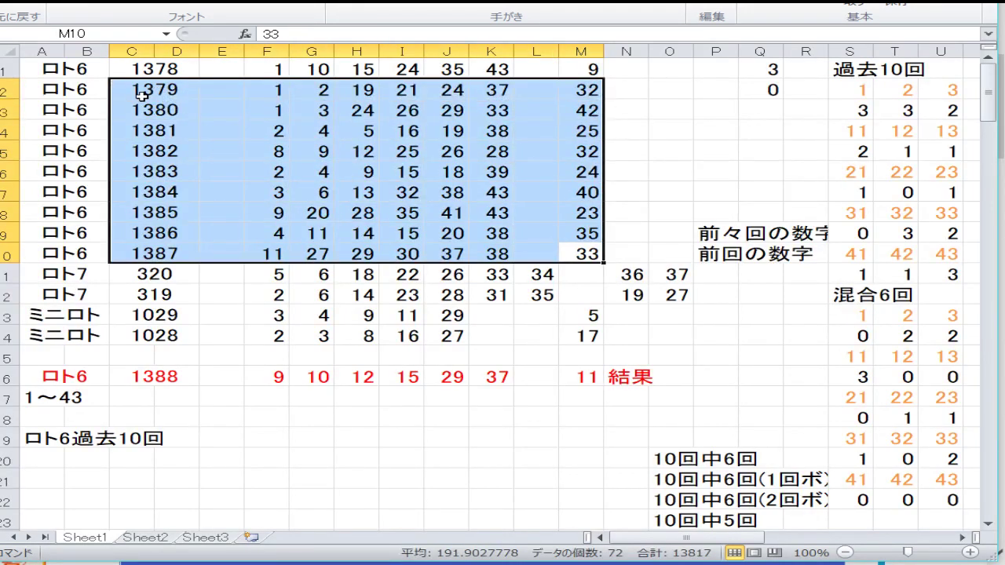
pyautogui.rightClick(143, 94)
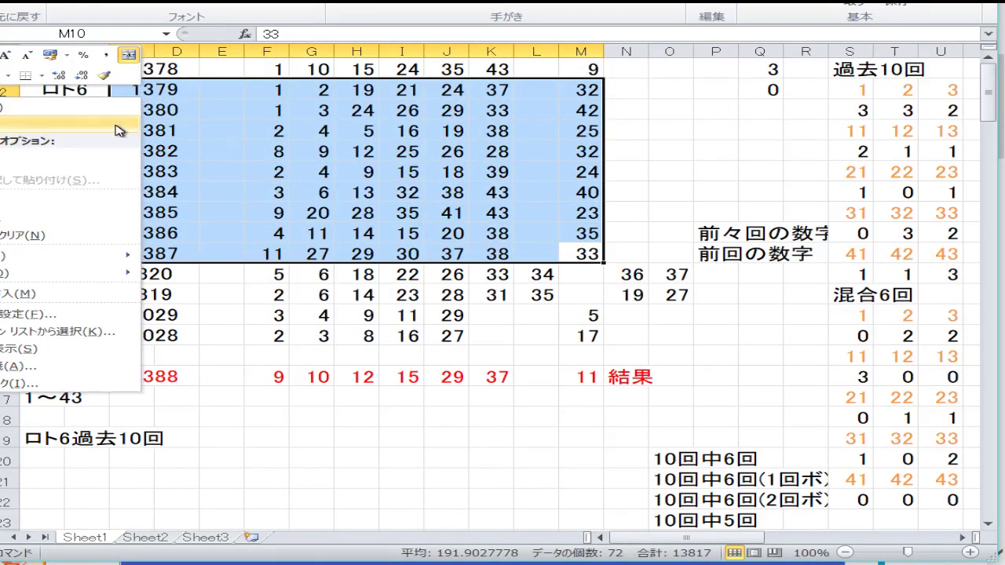
pyautogui.click(116, 127)
pyautogui.rightClick(175, 68)
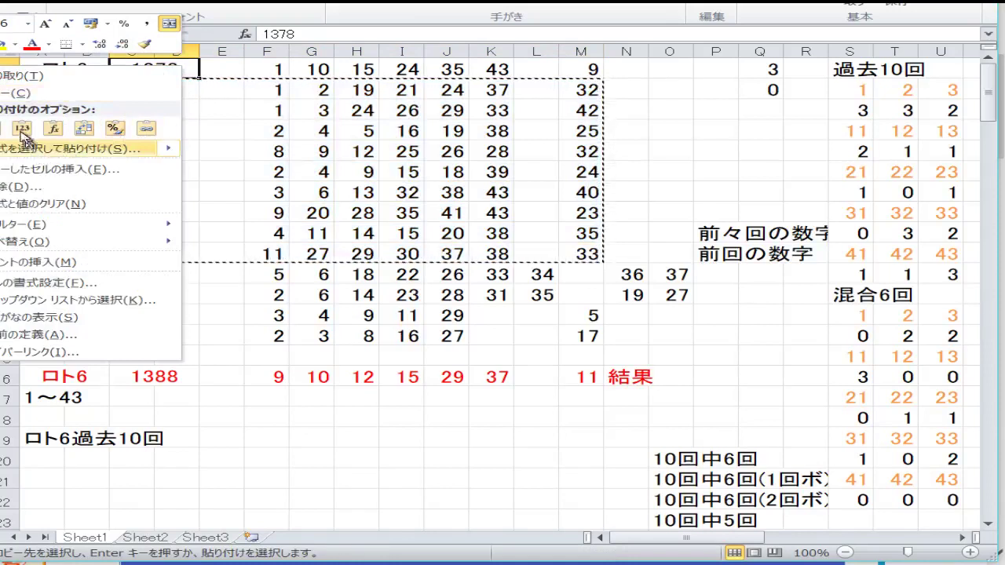
pyautogui.click(7, 127)
pyautogui.click(134, 284)
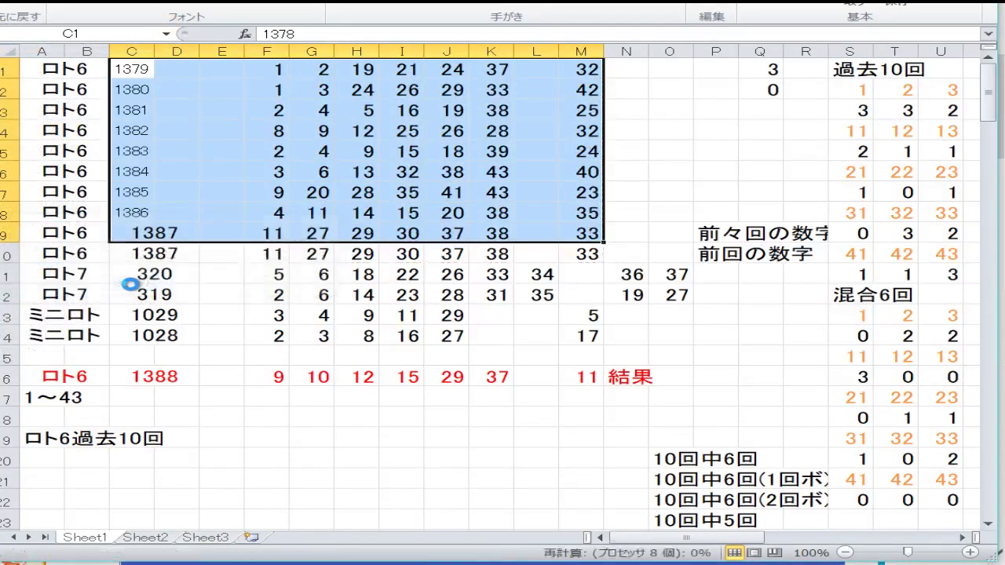
# - Copy the formatting of draw number cell C9 onto the draw numbers in C1:D8
pyautogui.click(180, 233)
pyautogui.rightClick(180, 233)
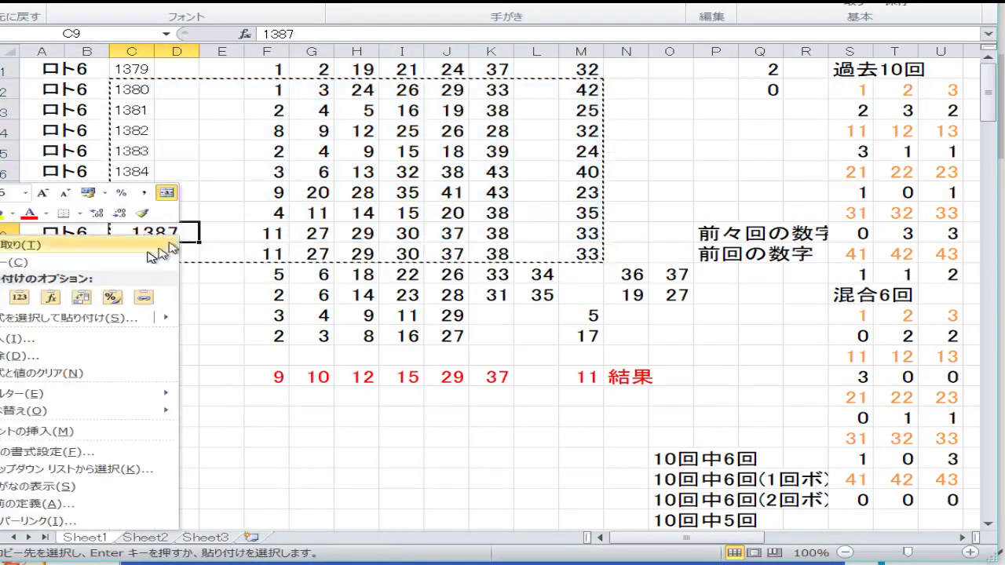
pyautogui.click(146, 260)
pyautogui.moveTo(180, 213); pyautogui.dragTo(135, 73)
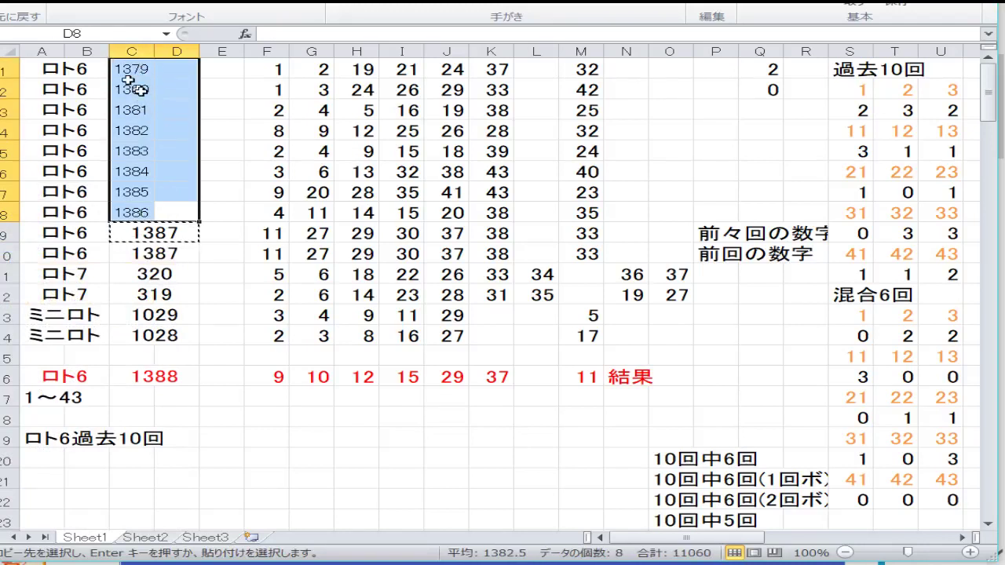
pyautogui.rightClick(137, 77)
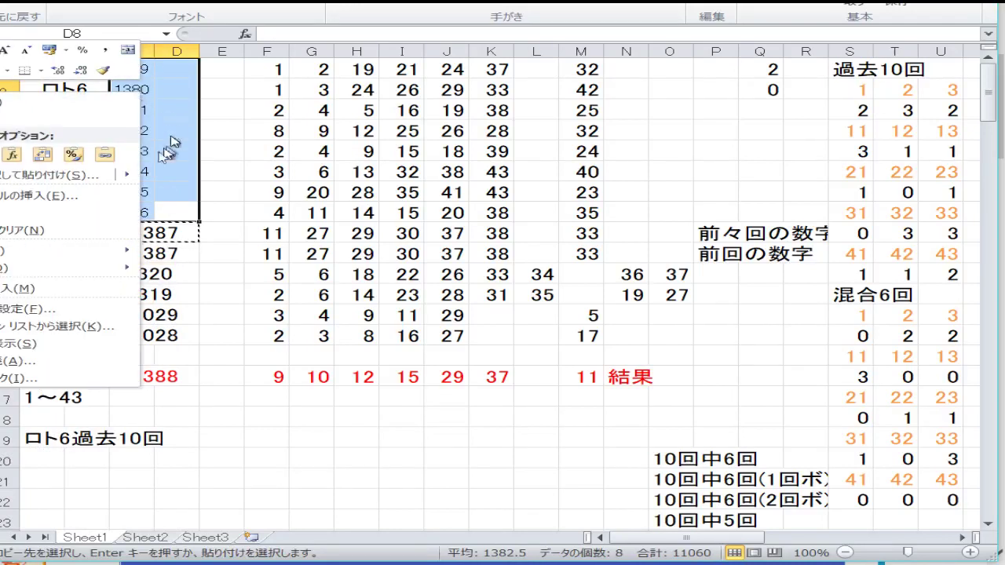
pyautogui.click(73, 153)
pyautogui.click(353, 252)
# - Copy the draw 1388 result (C16:M16) and paste it over the Loto 6 row starting at C10
pyautogui.moveTo(175, 376); pyautogui.dragTo(585, 377)
pyautogui.rightClick(587, 377)
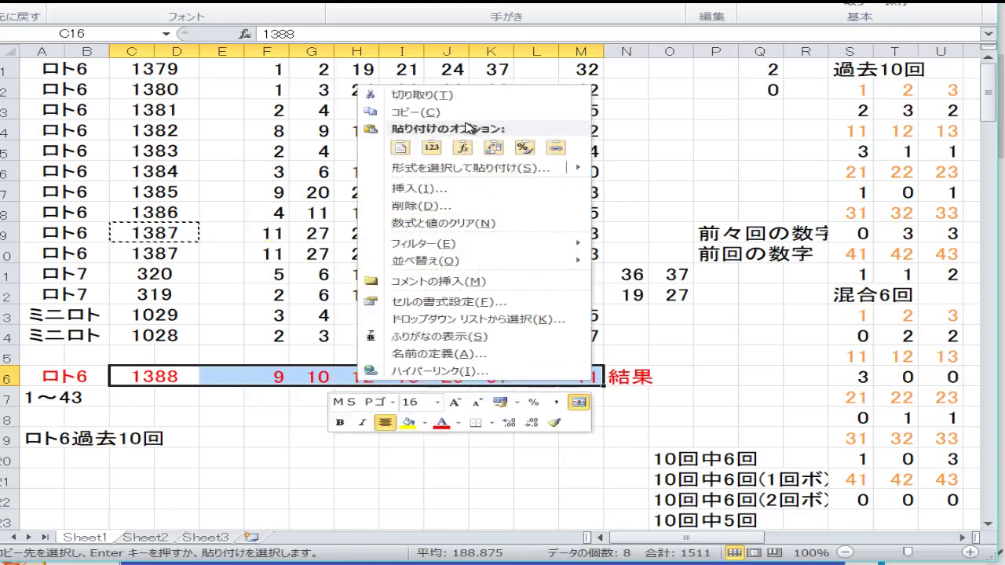
pyautogui.click(440, 112)
pyautogui.rightClick(203, 255)
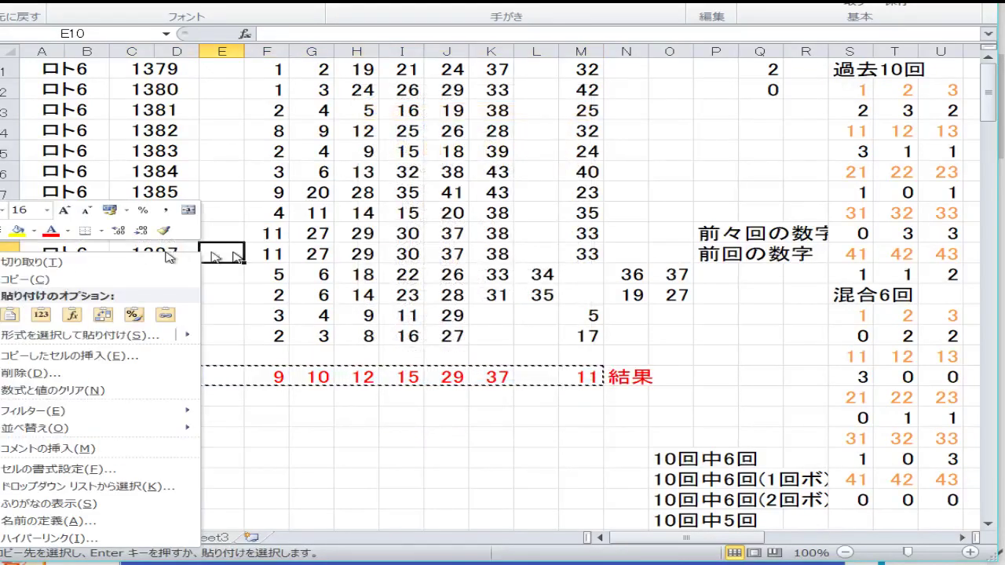
pyautogui.click(196, 252)
pyautogui.click(170, 252)
pyautogui.rightClick(182, 257)
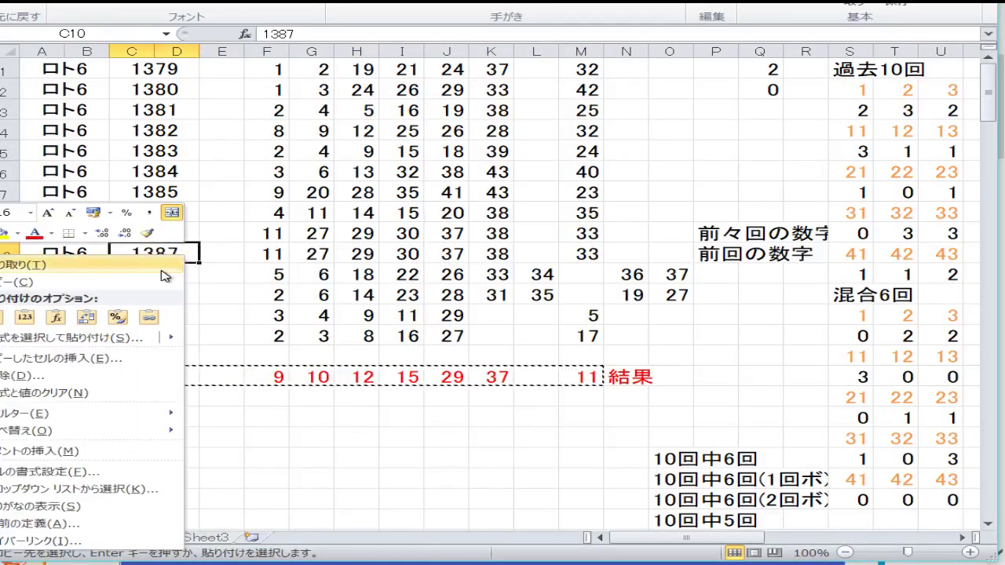
pyautogui.click(26, 317)
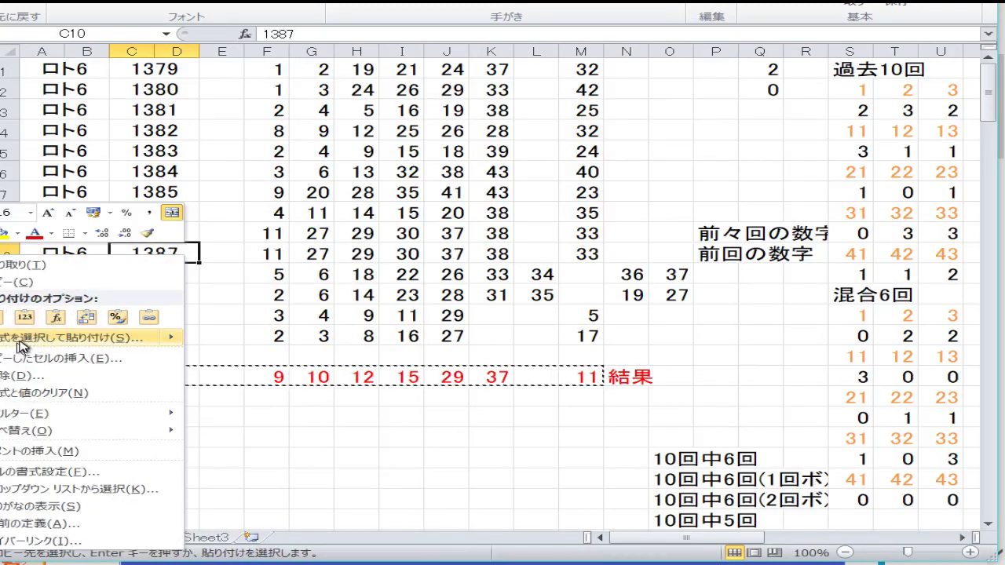
pyautogui.click(24, 317)
pyautogui.click(131, 284)
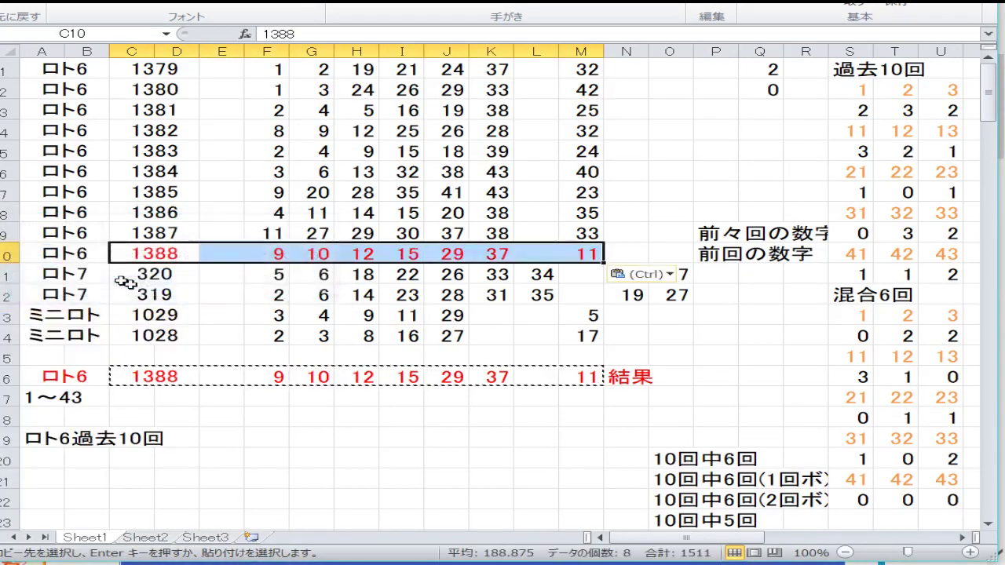
# - Change the font color of the pasted draw 1388 row (C10:M10) to black
pyautogui.click(289, 4)
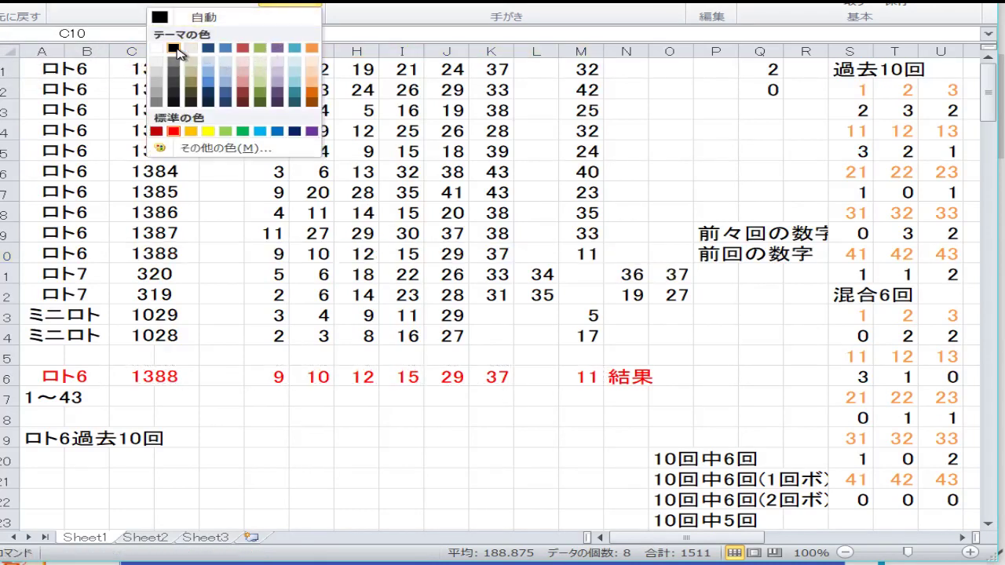
pyautogui.click(174, 48)
pyautogui.click(311, 294)
# - Clear the winning numbers from F16:M16 in the 結果 row
pyautogui.moveTo(599, 373); pyautogui.dragTo(262, 363)
pyautogui.rightClick(264, 371)
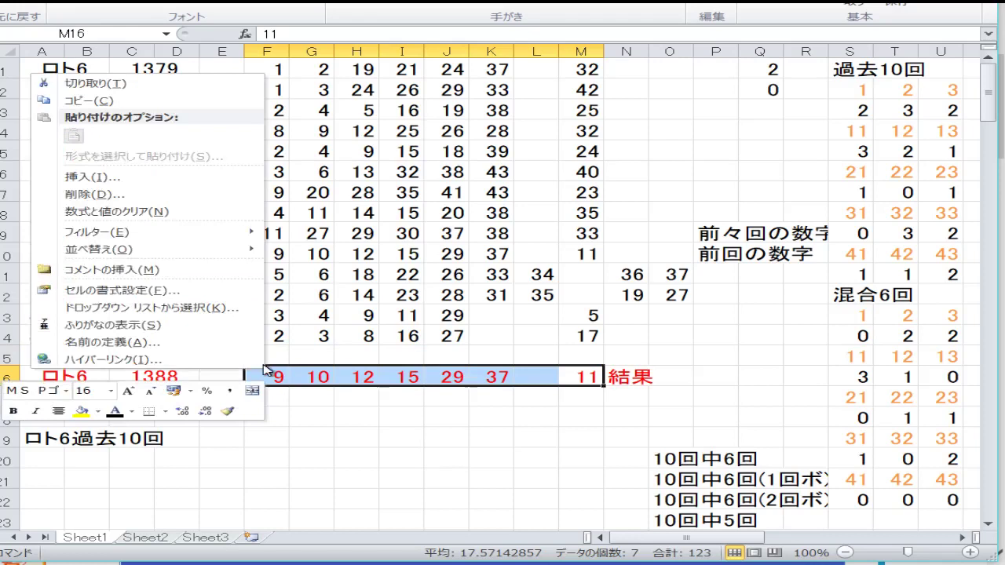
pyautogui.click(189, 211)
# - Set the draw number in C16 to 1389 and save the workbook
pyautogui.click(176, 377)
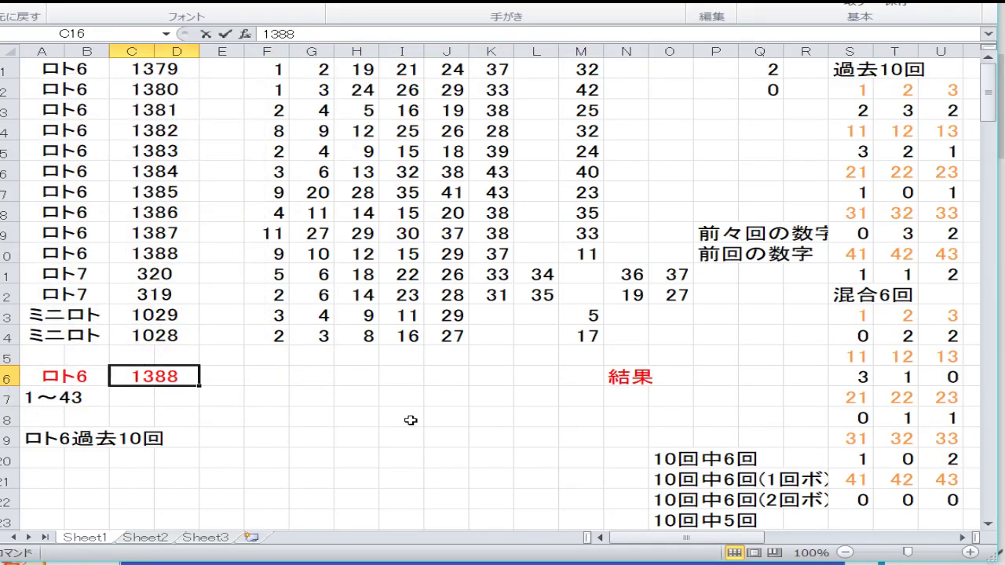
pyautogui.write('1389')
pyautogui.press('Return')
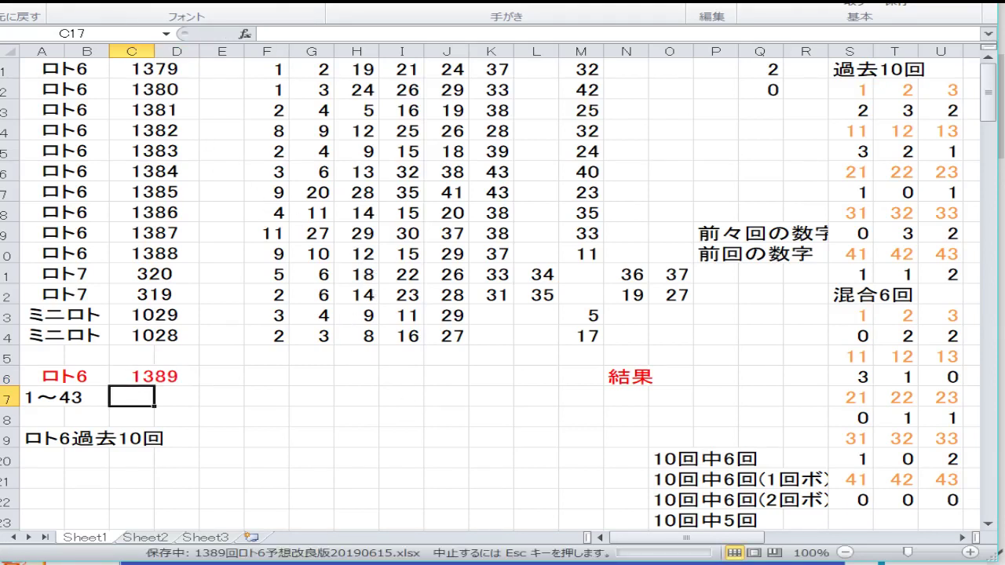
pyautogui.click(355, 193)
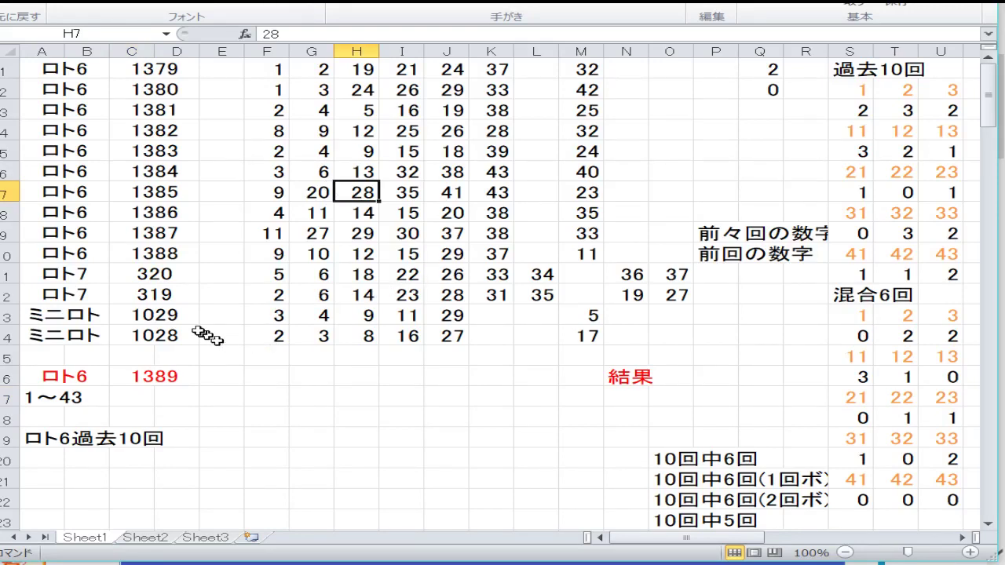
# - Copy the Loto 7 draw 320 result (C11:O11) and paste it over the draw 319 row starting at C12, replacing its contents
pyautogui.moveTo(193, 278); pyautogui.dragTo(689, 281)
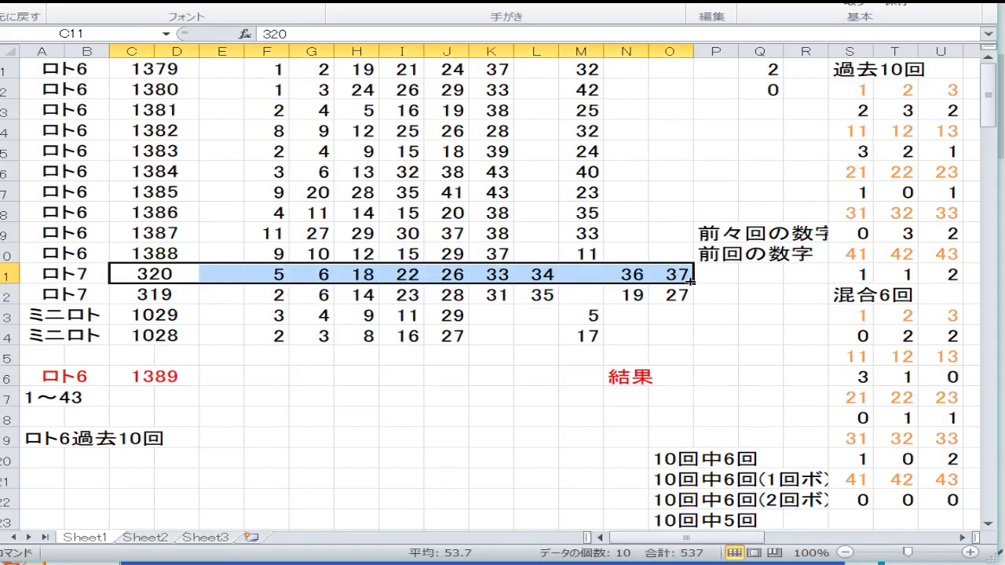
pyautogui.rightClick(668, 273)
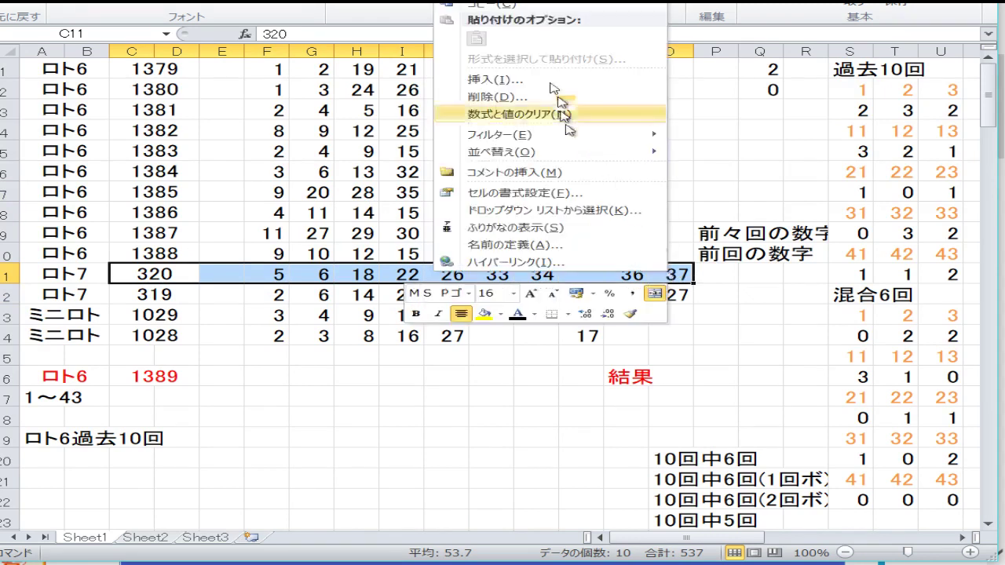
pyautogui.click(549, 7)
pyautogui.rightClick(154, 295)
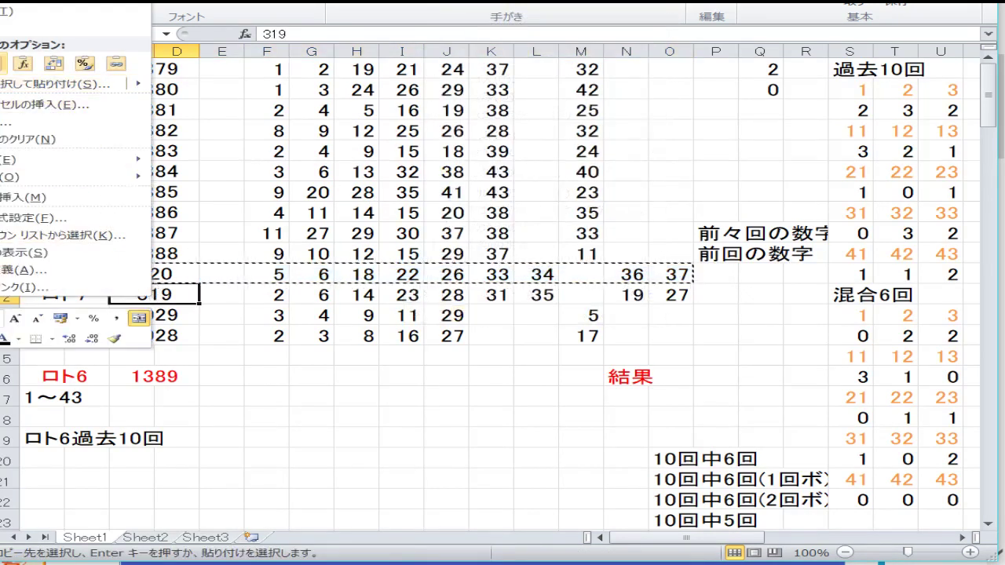
pyautogui.click(6, 63)
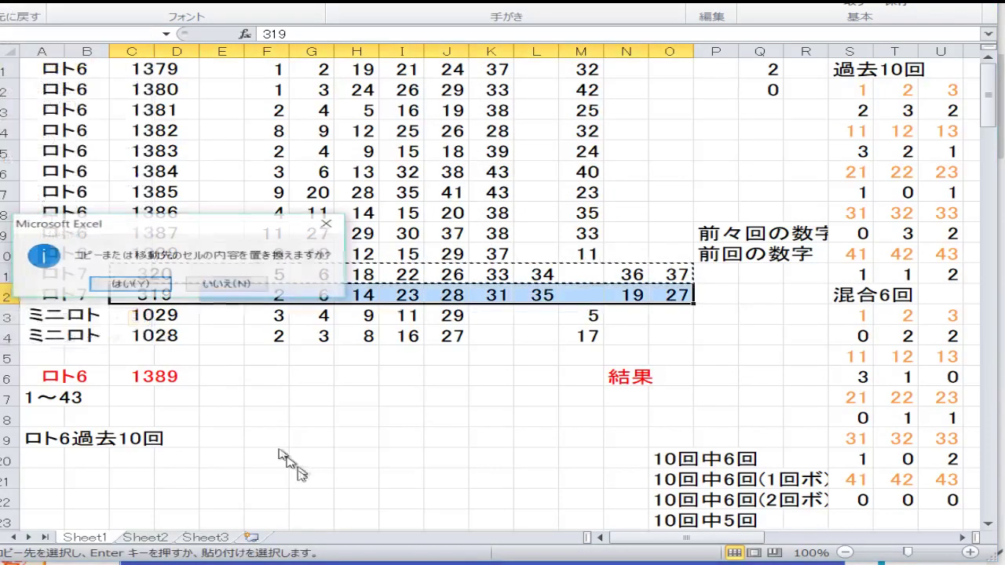
pyautogui.click(126, 282)
# - Set the draw number of the upper Loto 7 row in C11 to 321
pyautogui.click(143, 272)
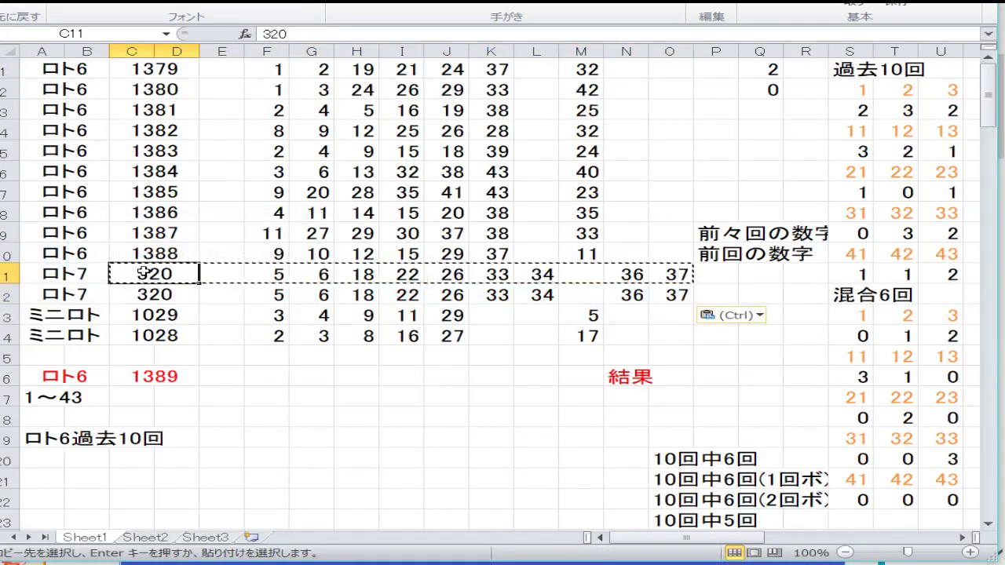
pyautogui.write('321')
pyautogui.press('Return')
pyautogui.press('Up')
pyautogui.press('Right')
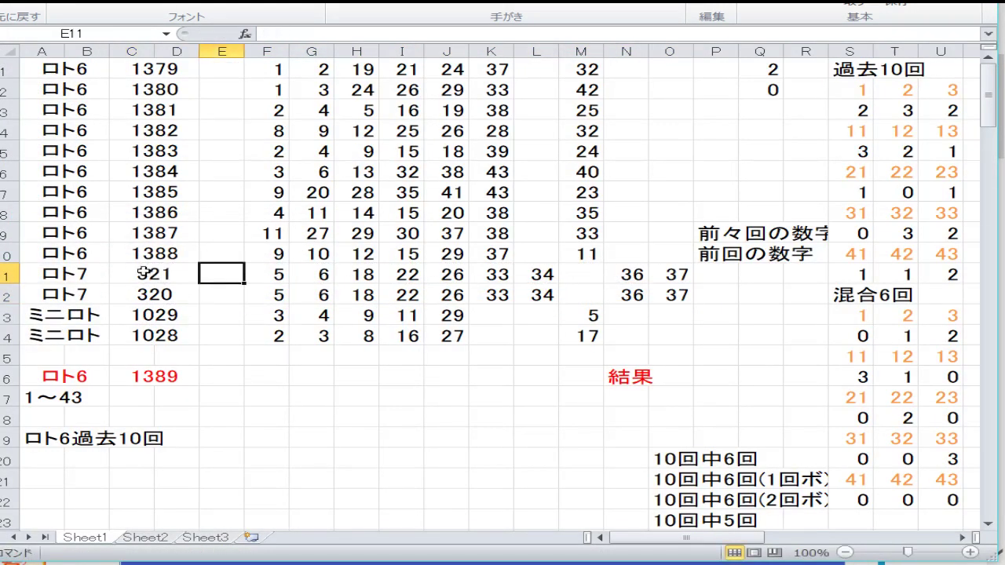
# - Enter the Loto 7 draw 321 main numbers 15, 24, 27, 28, 29, 34 and 35 in F11:L11
pyautogui.press('Right')
pyautogui.write('15')
pyautogui.press('Tab')
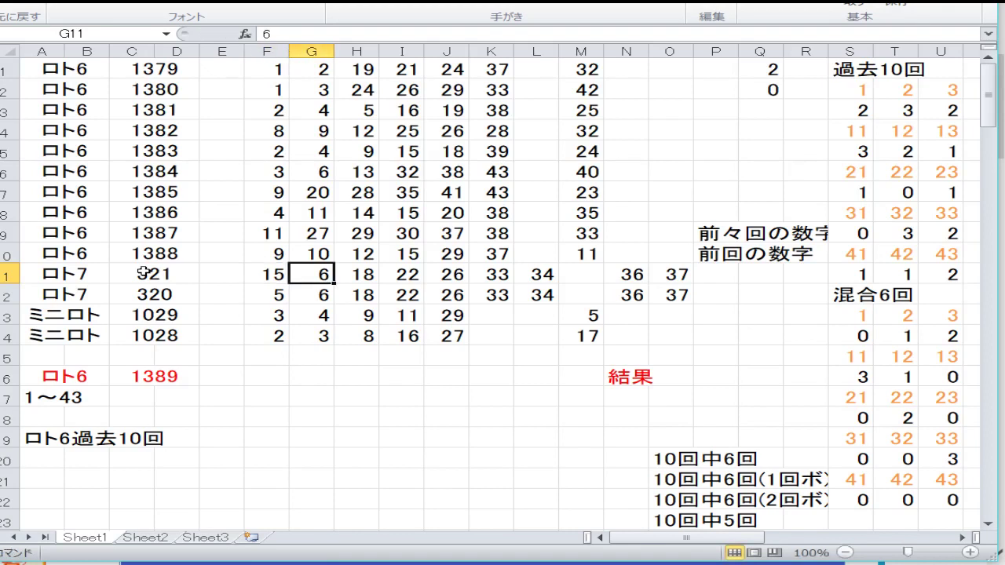
pyautogui.write('24')
pyautogui.press('Tab')
pyautogui.write('27')
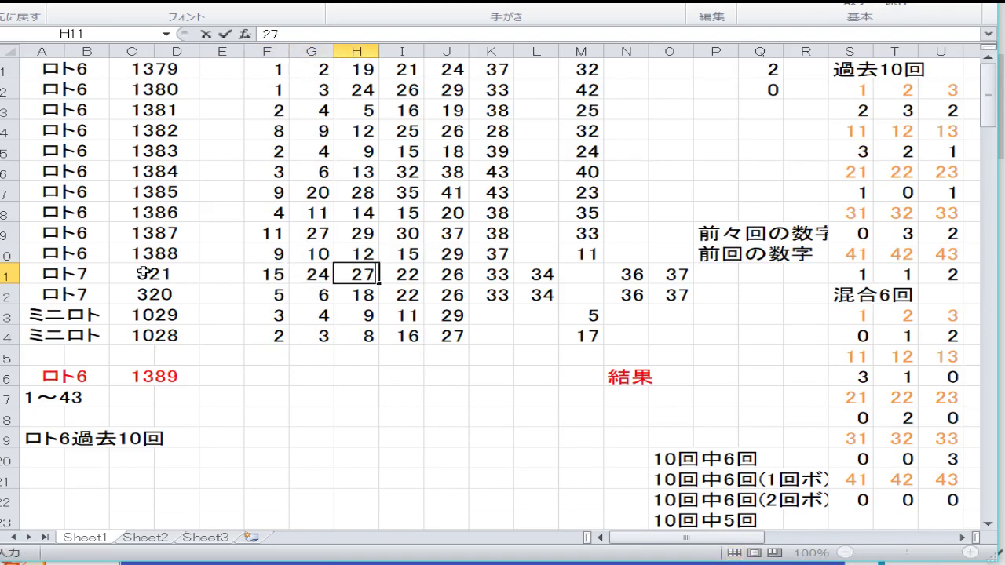
pyautogui.press('Tab')
pyautogui.write('28')
pyautogui.press('Tab')
pyautogui.write('29')
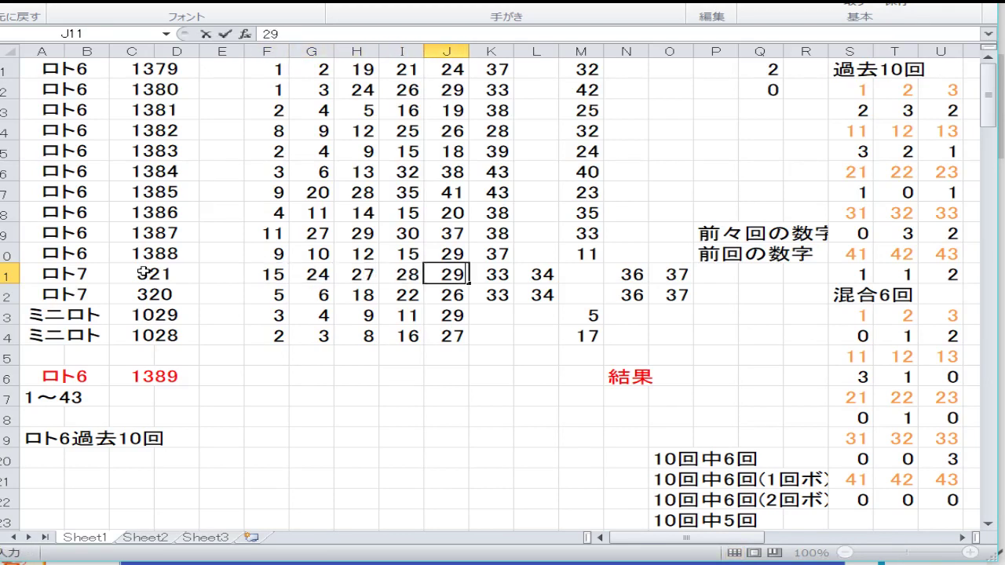
pyautogui.press('Tab')
pyautogui.write('34')
pyautogui.press('Tab')
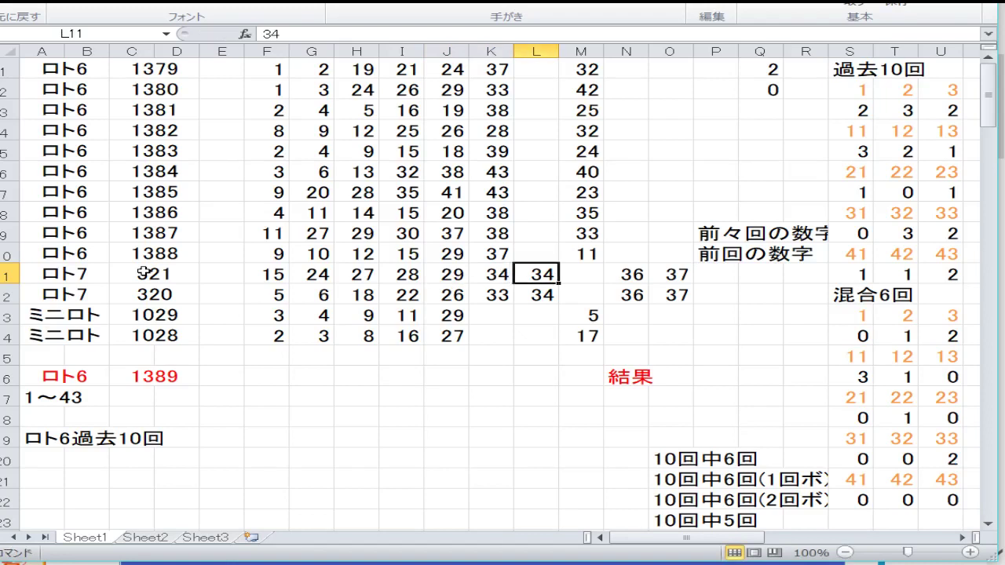
pyautogui.write('35')
pyautogui.press('Tab')
# - Enter the Loto 7 draw 321 bonus numbers 9 and 25 in N11 and O11
pyautogui.press('Tab')
pyautogui.write('9')
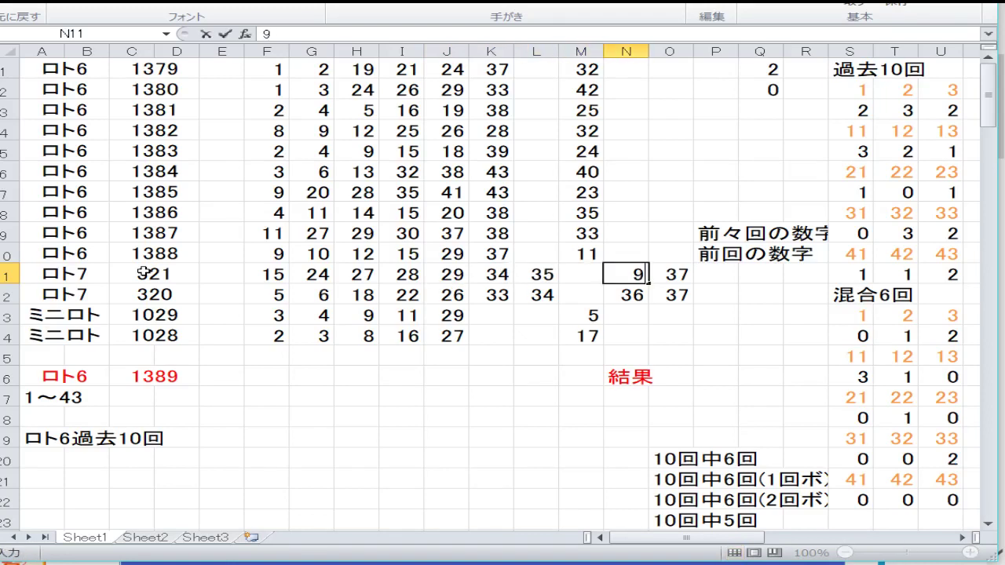
pyautogui.press('Tab')
pyautogui.write('25')
pyautogui.press('Down')
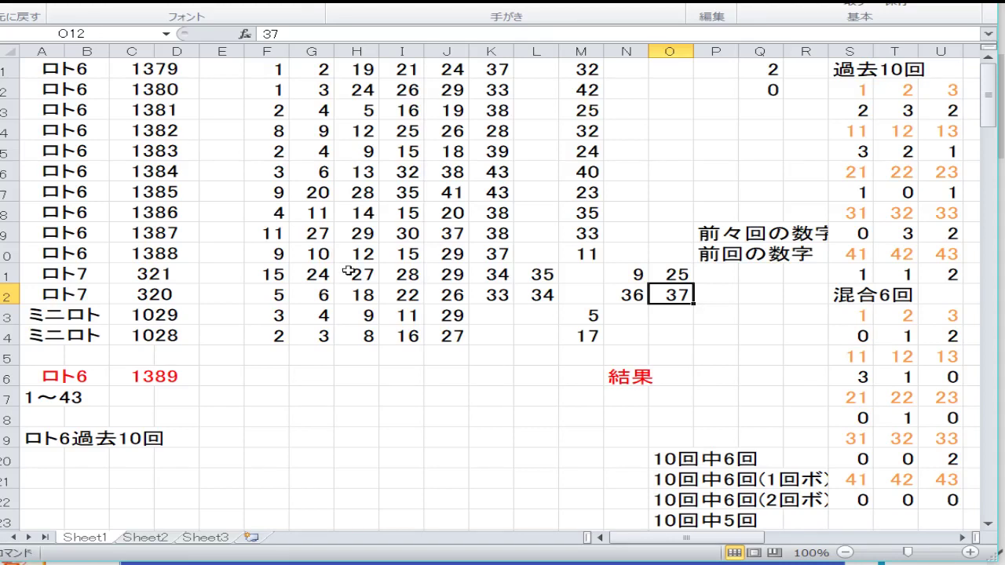
# - Check which cell range the COUNTIF formulas for numbers 1 and 2 in the 過去10回 table count
pyautogui.press('Up')
pyautogui.press('Up')
pyautogui.press('Up')
pyautogui.press('Up')
pyautogui.press('Up')
pyautogui.press('Up')
pyautogui.press('Up')
pyautogui.press('Up')
pyautogui.press('Up')
pyautogui.press('Up')
pyautogui.press('Up')
pyautogui.press('Right')
pyautogui.press('Right')
pyautogui.press('Right')
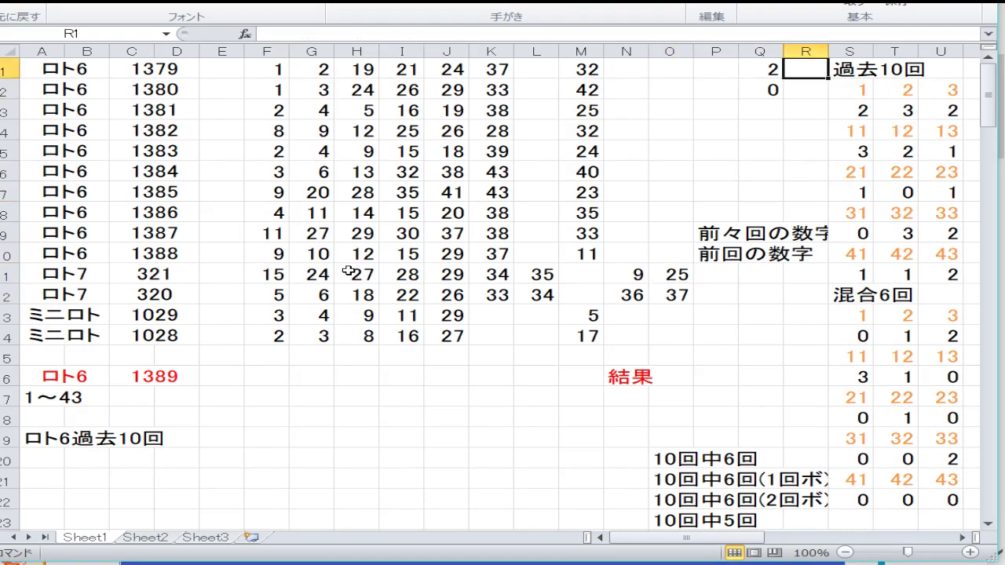
pyautogui.press('Down')
pyautogui.press('Down')
pyautogui.press('Right')
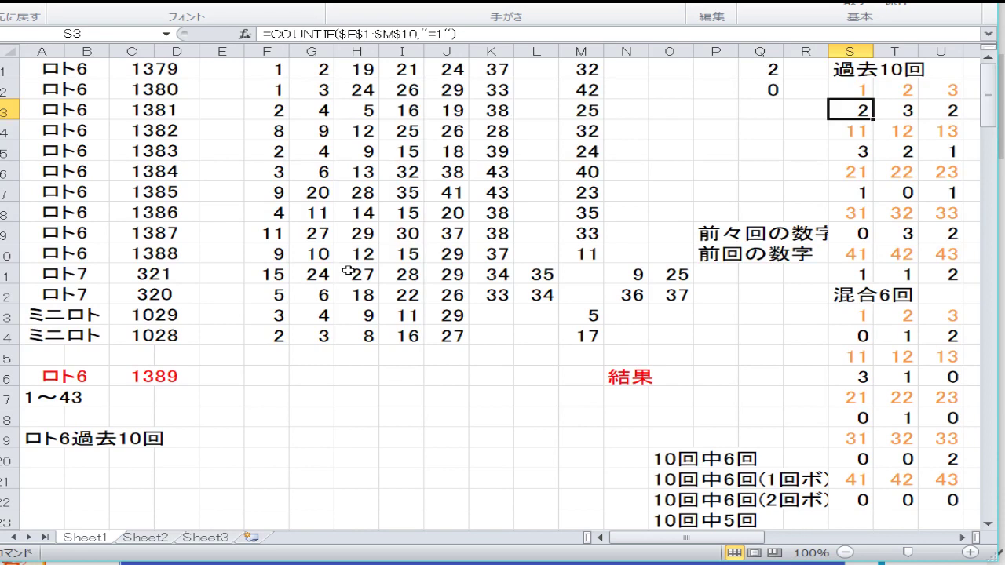
pyautogui.press('F2')
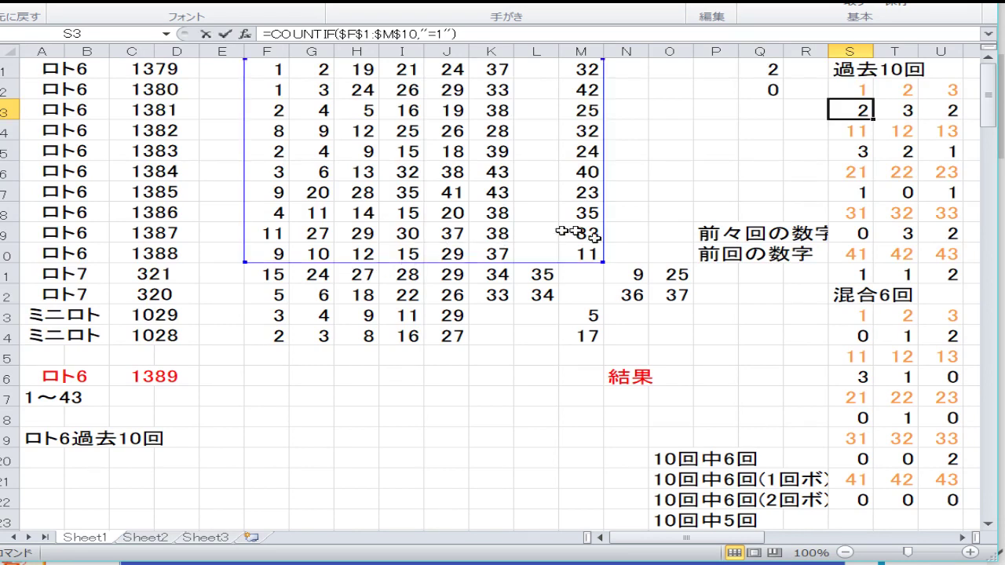
pyautogui.press('Escape')
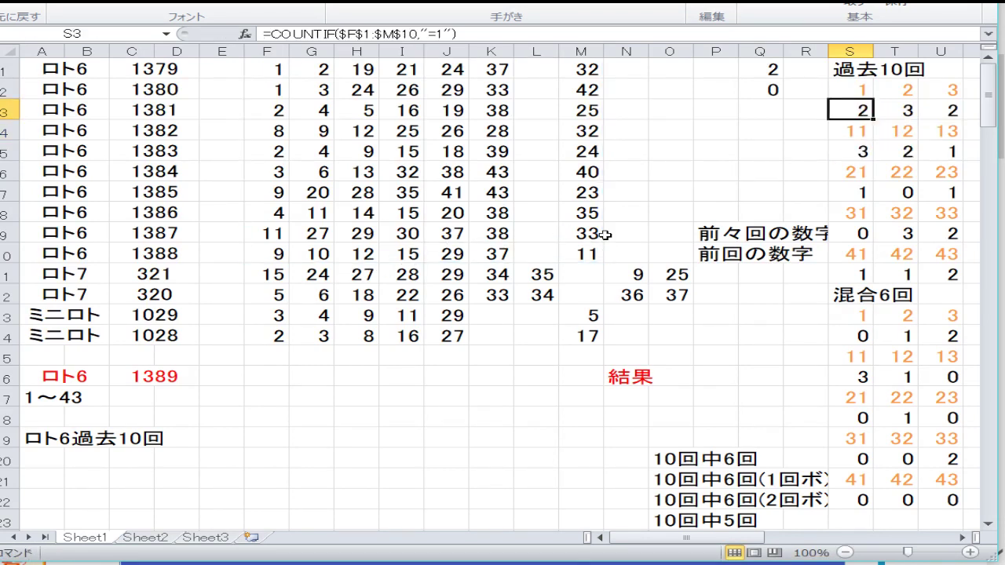
pyautogui.press('Right')
pyautogui.press('F2')
pyautogui.press('Return')
pyautogui.press('Up')
pyautogui.press('F2')
pyautogui.press('Return')
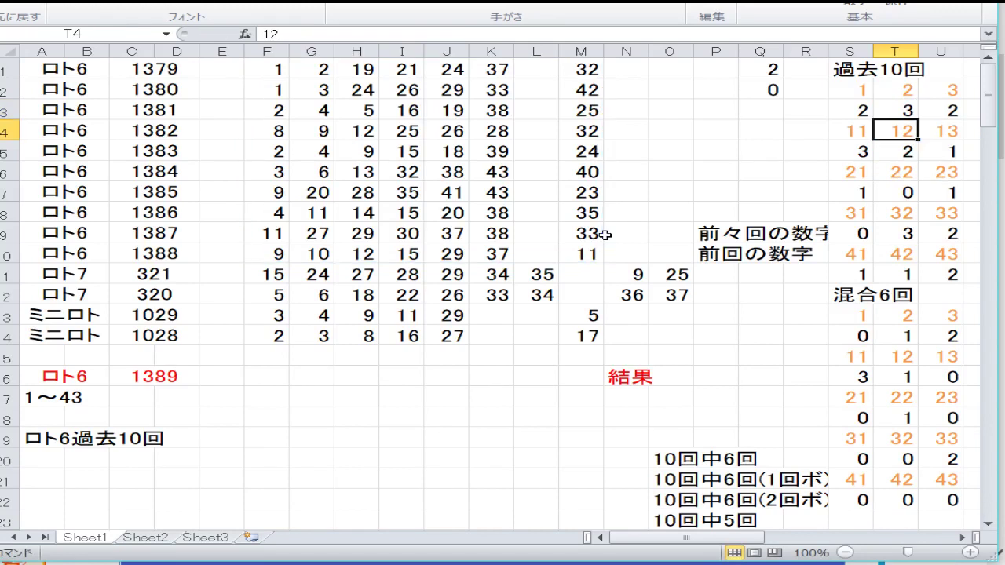
pyautogui.press('Up')
pyautogui.press('Right')
pyautogui.press('F2')
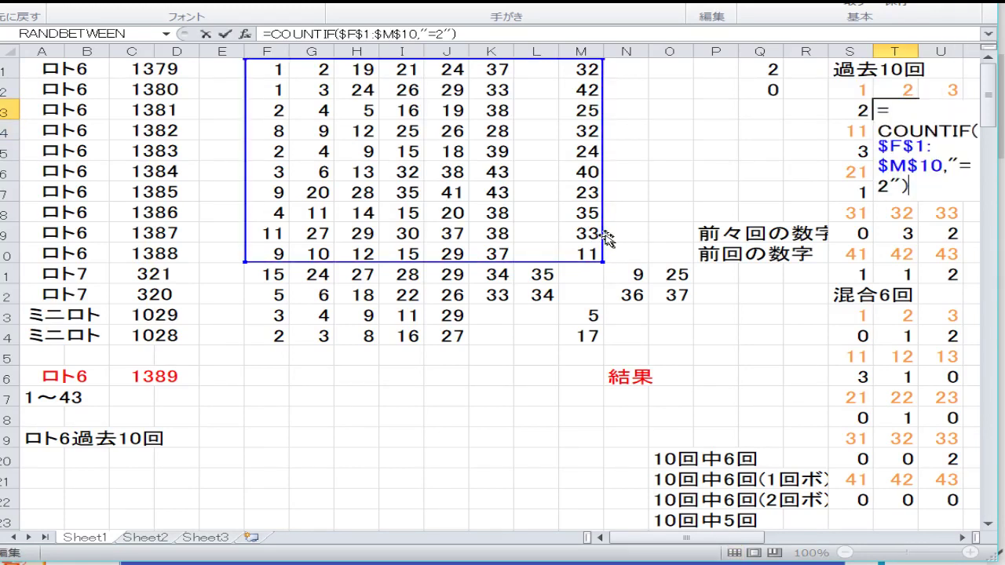
pyautogui.press('Escape')
# - Check which cell range the COUNTIF formulas in S14:U14 of the 混合6回 table count
pyautogui.press('Down')
pyautogui.press('Down')
pyautogui.press('Down')
pyautogui.press('Down')
pyautogui.press('Down')
pyautogui.press('Down')
pyautogui.press('Down')
pyautogui.press('Down')
pyautogui.press('Down')
pyautogui.press('Down')
pyautogui.press('Down')
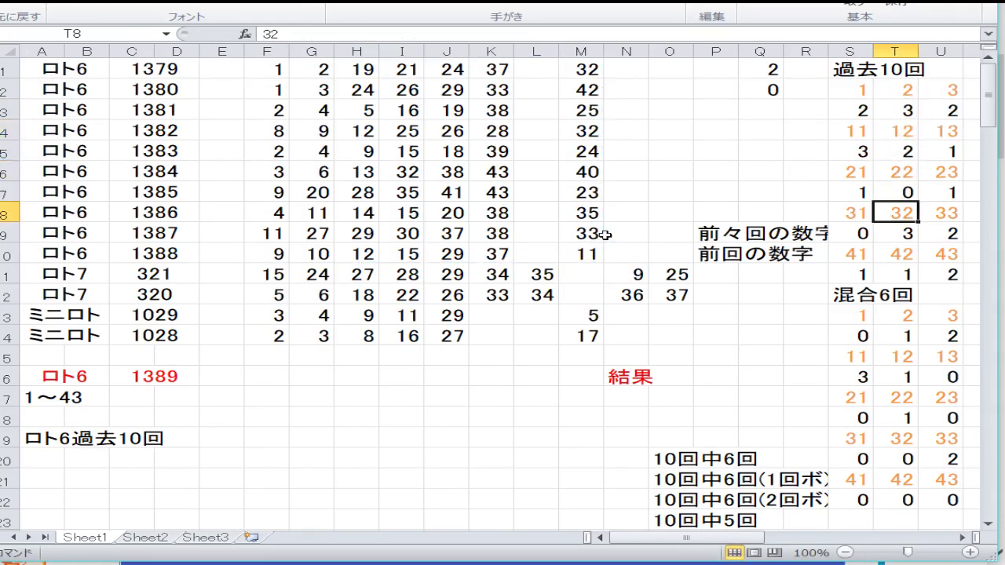
pyautogui.press('Up')
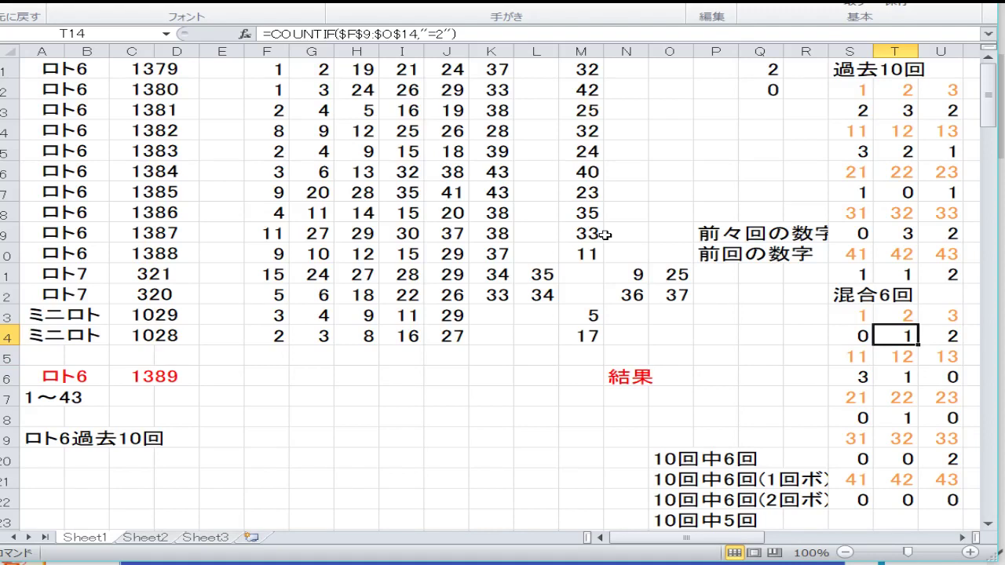
pyautogui.press('Left')
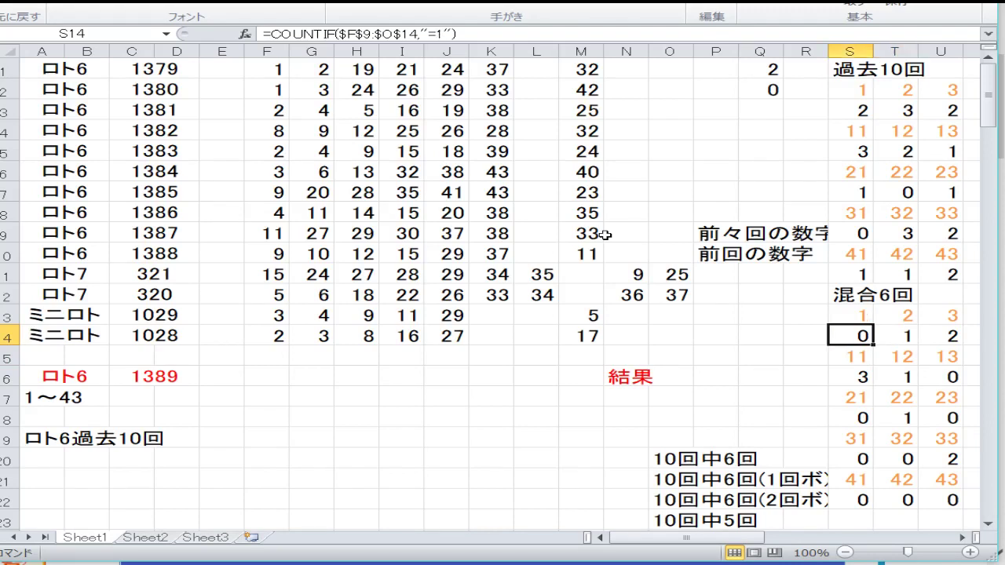
pyautogui.press('F2')
pyautogui.press('Return')
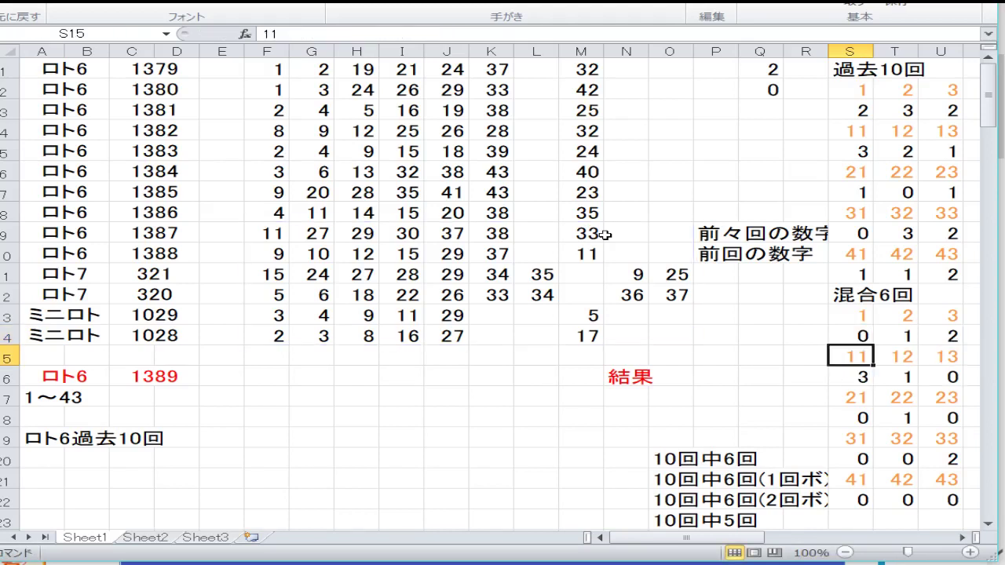
pyautogui.press('Up')
pyautogui.press('Right')
pyautogui.press('F2')
pyautogui.press('Return')
pyautogui.press('Up')
pyautogui.press('Right')
pyautogui.press('F2')
pyautogui.press('Return')
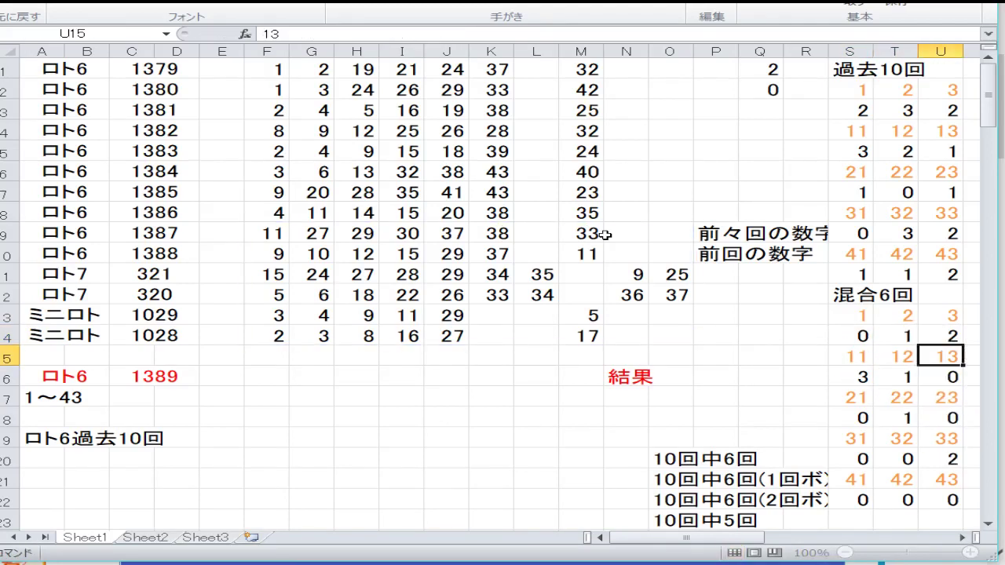
# - Look across the 混合6回 counts and the 過去10回 and 混合6回 bonus number tables
pyautogui.press('Up')
pyautogui.press('Right')
pyautogui.press('Right')
pyautogui.press('Right')
pyautogui.press('Right')
pyautogui.press('Right')
pyautogui.press('Right')
pyautogui.press('Right')
pyautogui.press('Right')
pyautogui.press('Right')
pyautogui.press('Right')
pyautogui.press('Right')
pyautogui.press('Right')
pyautogui.press('Right')
pyautogui.press('Right')
pyautogui.press('Right')
pyautogui.press('Right')
pyautogui.press('Right')
pyautogui.press('Right')
pyautogui.press('Right')
pyautogui.press('Right')
pyautogui.press('Right')
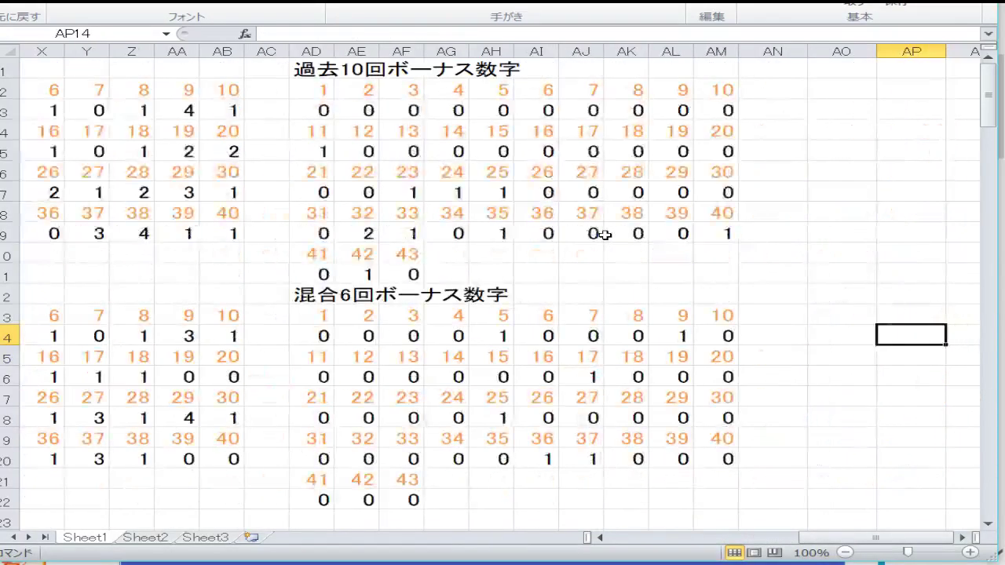
pyautogui.press('Left')
pyautogui.press('Left')
pyautogui.press('Left')
pyautogui.press('Left')
pyautogui.press('Left')
pyautogui.press('Left')
pyautogui.press('Left')
pyautogui.press('Left')
pyautogui.press('Left')
pyautogui.press('Left')
pyautogui.press('Left')
pyautogui.press('Left')
pyautogui.press('Left')
pyautogui.press('Left')
pyautogui.press('Left')
pyautogui.press('Left')
pyautogui.press('Left')
pyautogui.press('Left')
pyautogui.press('Left')
pyautogui.press('Left')
pyautogui.press('Left')
pyautogui.press('Left')
pyautogui.press('Left')
pyautogui.press('Left')
pyautogui.press('Left')
pyautogui.press('Left')
pyautogui.press('Left')
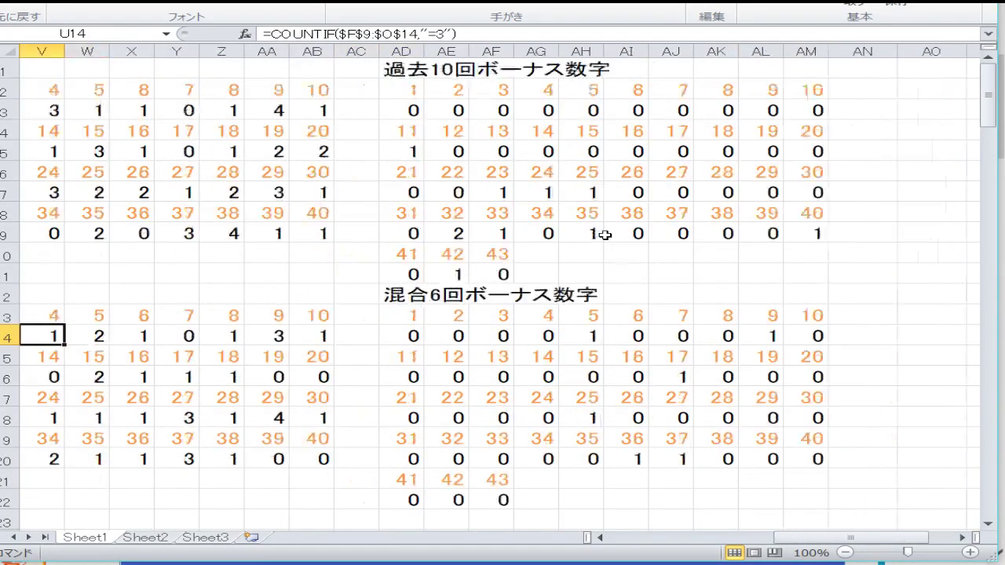
# - Review the 過去10回 counts in row 7 through to the 過去10回ボーナス数字 count for number 25
pyautogui.press('Right')
pyautogui.press('Right')
pyautogui.press('Right')
pyautogui.press('Up')
pyautogui.press('Up')
pyautogui.press('Up')
pyautogui.press('Up')
pyautogui.press('Up')
pyautogui.press('Up')
pyautogui.press('Up')
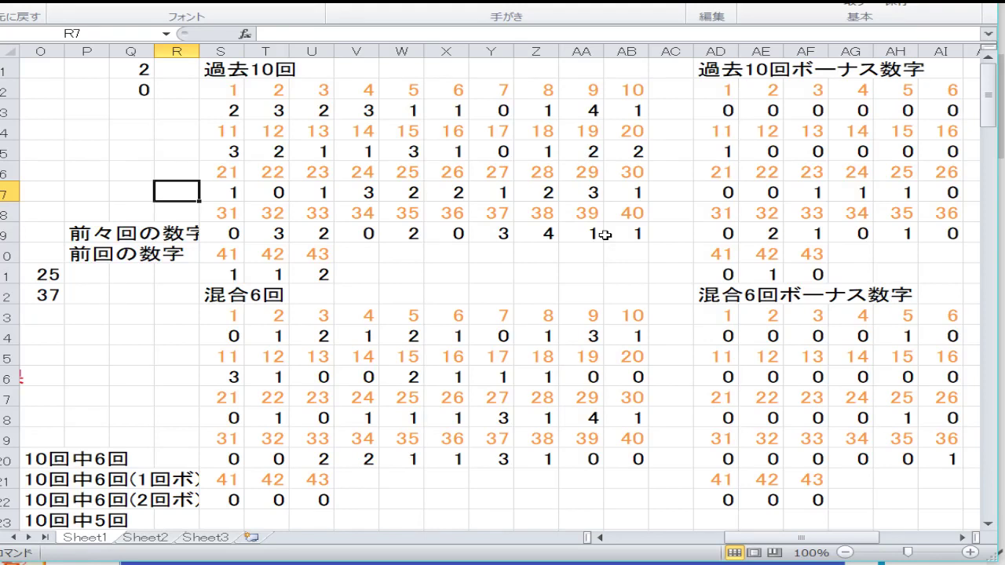
pyautogui.press('Right')
pyautogui.press('Right')
pyautogui.press('Right')
pyautogui.press('Right')
pyautogui.press('Right')
pyautogui.press('Right')
pyautogui.press('Right')
pyautogui.press('Right')
pyautogui.press('Right')
pyautogui.press('Right')
pyautogui.press('Right')
pyautogui.press('Right')
pyautogui.press('Right')
pyautogui.press('Right')
pyautogui.press('Right')
pyautogui.press('Right')
pyautogui.press('Right')
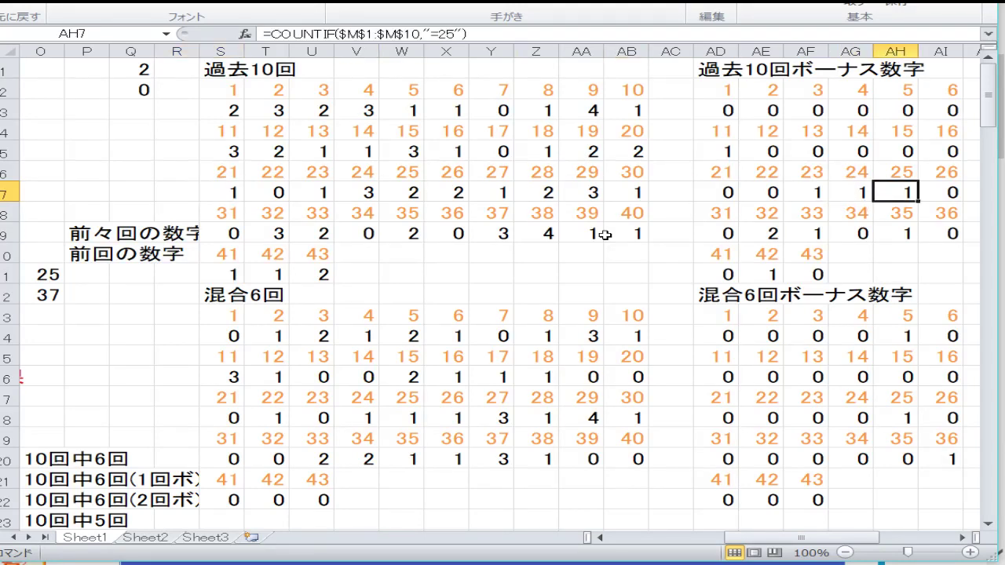
# - Review the 過去10回ボーナス数字 counts in row 7 for numbers 26 to 30
pyautogui.press('Right')
pyautogui.press('Right')
pyautogui.press('Right')
pyautogui.press('Right')
pyautogui.press('Right')
pyautogui.press('Left')
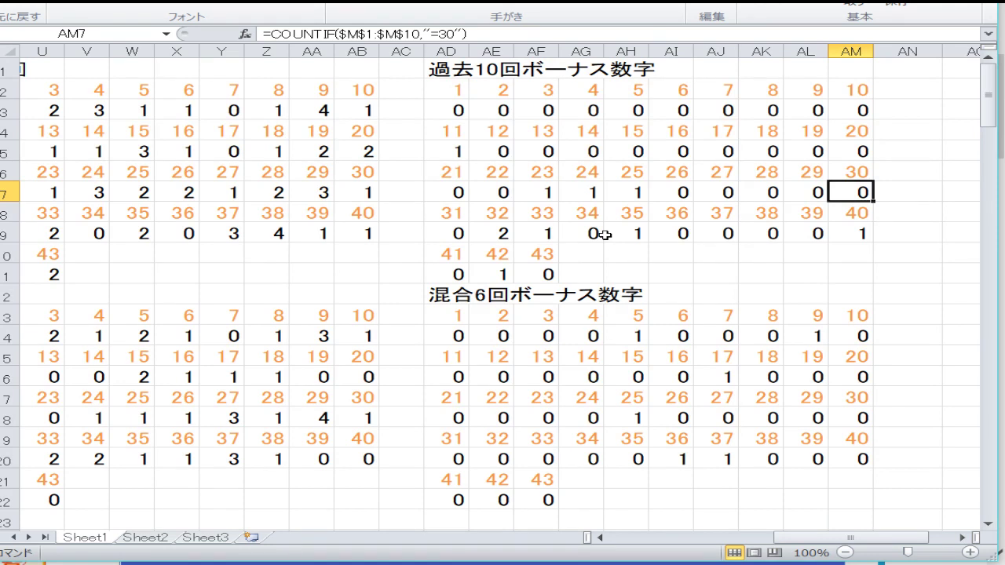
# - Clear the old extracted numbers listed under ロト6過去10回, down to row 34
pyautogui.press('Left')
pyautogui.press('Left')
pyautogui.press('Left')
pyautogui.press('Left')
pyautogui.press('Left')
pyautogui.press('Left')
pyautogui.press('Left')
pyautogui.press('Left')
pyautogui.press('Left')
pyautogui.press('Left')
pyautogui.press('Left')
pyautogui.press('Left')
pyautogui.press('Left')
pyautogui.press('Left')
pyautogui.press('Left')
pyautogui.press('Left')
pyautogui.press('Left')
pyautogui.press('Left')
pyautogui.press('Left')
pyautogui.press('Left')
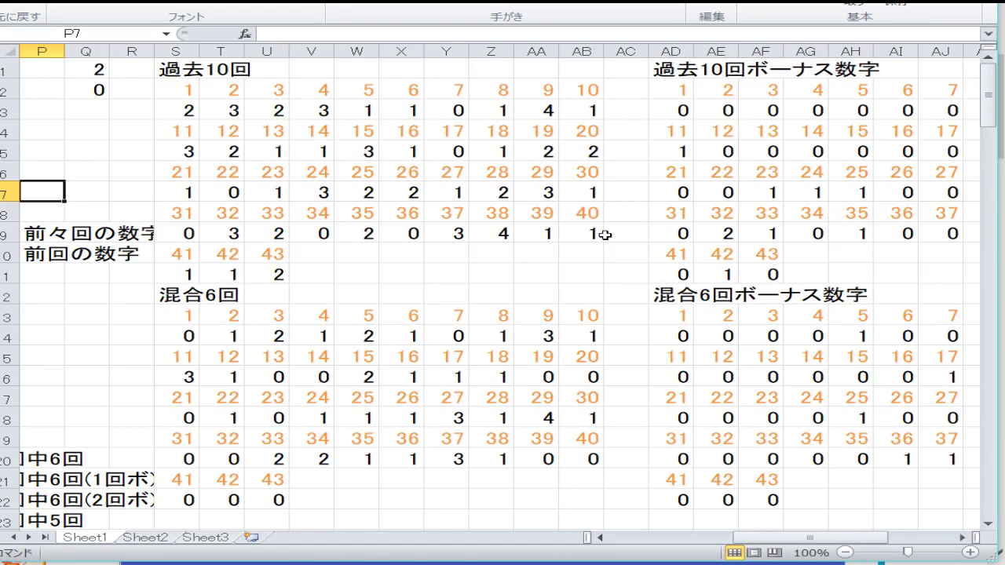
pyautogui.press('Left')
pyautogui.press('Left')
pyautogui.press('Left')
pyautogui.press('Left')
pyautogui.press('Left')
pyautogui.press('Left')
pyautogui.press('Left')
pyautogui.press('Left')
pyautogui.press('Left')
pyautogui.press('Left')
pyautogui.press('Left')
pyautogui.press('Left')
pyautogui.press('Left')
pyautogui.press('Left')
pyautogui.press('Left')
pyautogui.press('Down')
pyautogui.press('Down')
pyautogui.press('Down')
pyautogui.press('Down')
pyautogui.press('Down')
pyautogui.press('Down')
pyautogui.press('Down')
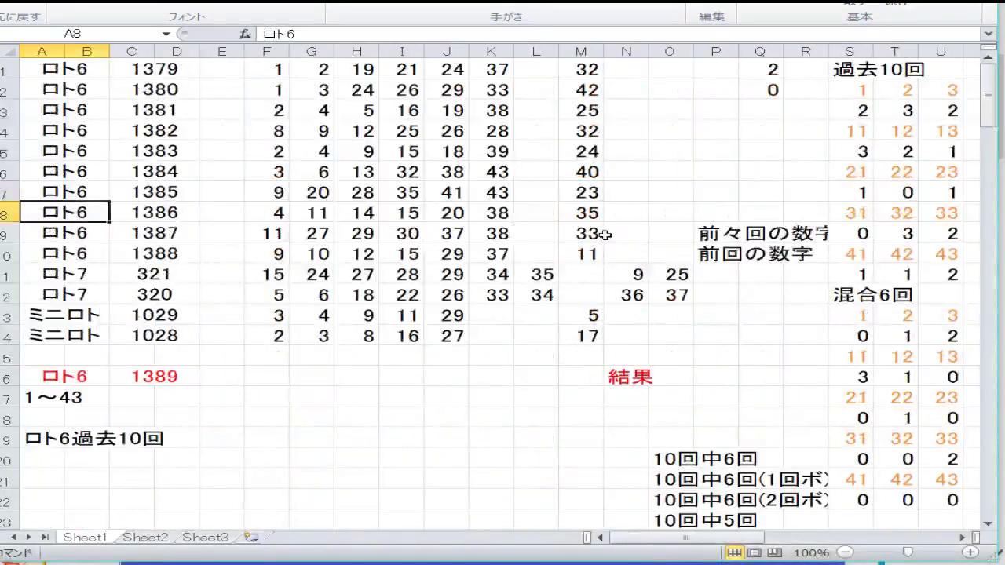
pyautogui.press('Down')
pyautogui.press('Down')
pyautogui.press('Down')
pyautogui.press('Down')
pyautogui.press('Down')
pyautogui.press('Down')
pyautogui.press('Down')
pyautogui.press('Down')
pyautogui.press('Down')
pyautogui.press('Down')
pyautogui.press('Down')
pyautogui.press('Down')
pyautogui.press('Down')
pyautogui.press('Down')
pyautogui.press('Down')
pyautogui.press('Down')
pyautogui.press('Down')
pyautogui.press('Down')
pyautogui.press('Down')
pyautogui.press('Down')
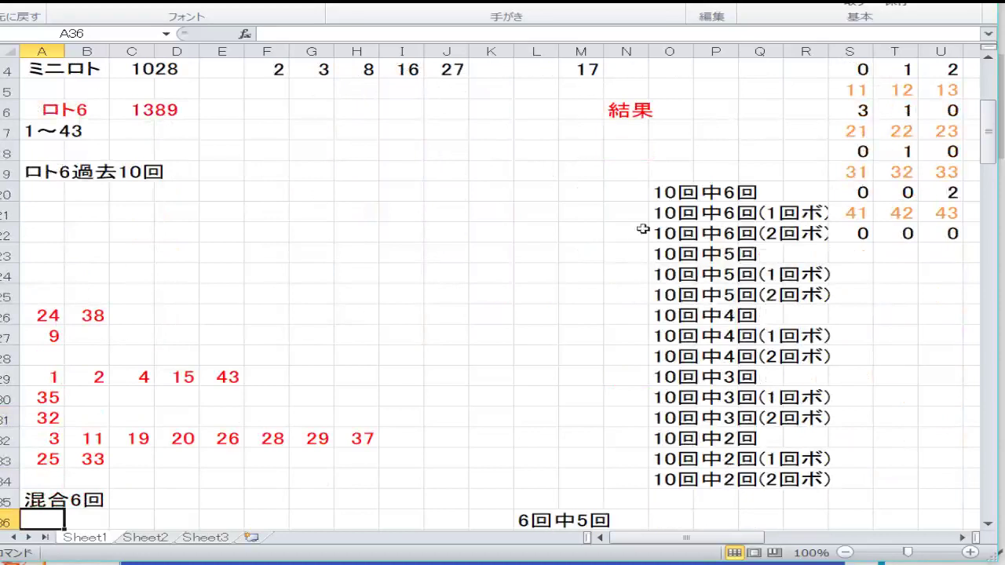
pyautogui.moveTo(366, 474); pyautogui.dragTo(52, 274)
pyautogui.rightClick(157, 360)
pyautogui.click(157, 360)
# - Clear the old extracted numbers listed under 混合6回, down to row 46
pyautogui.scroll(-5, 213, 352)
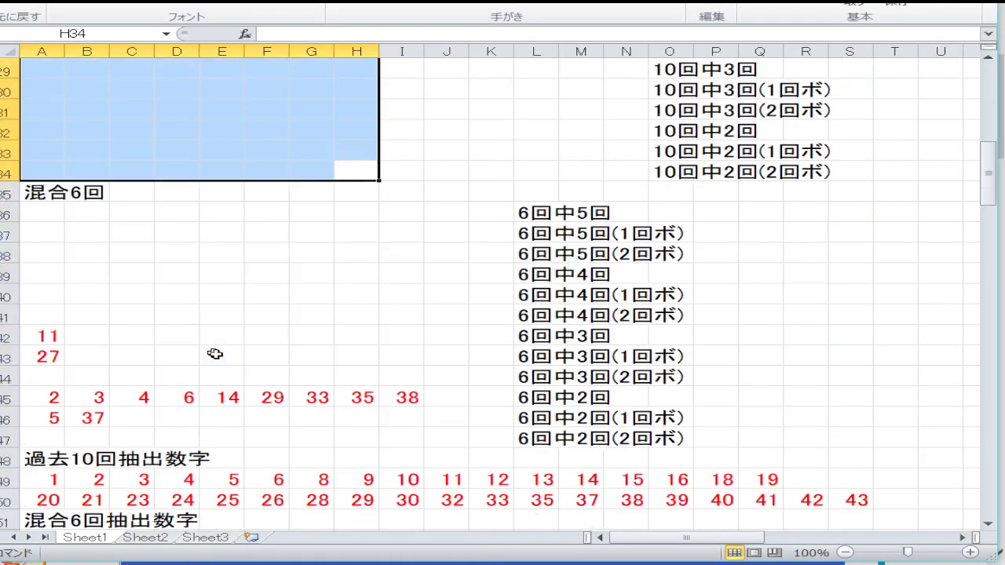
pyautogui.moveTo(387, 418); pyautogui.dragTo(51, 294)
pyautogui.press('Delete')
pyautogui.rightClick(220, 301)
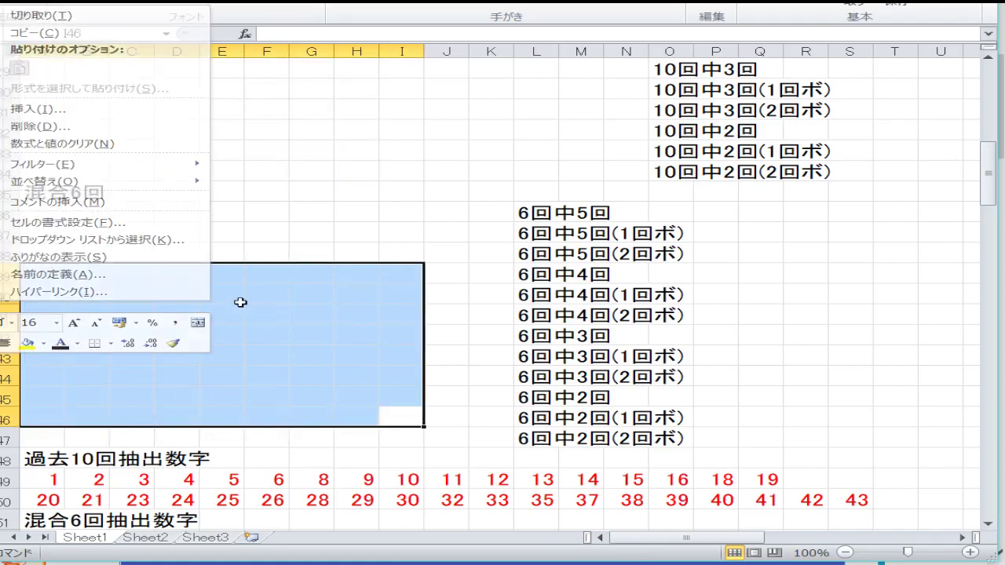
pyautogui.press('Escape')
# - Enter 9 and 38 in A26:B26, the 10回中4回 row of the ロト6過去10回 section
pyautogui.scroll(4, 240, 302)
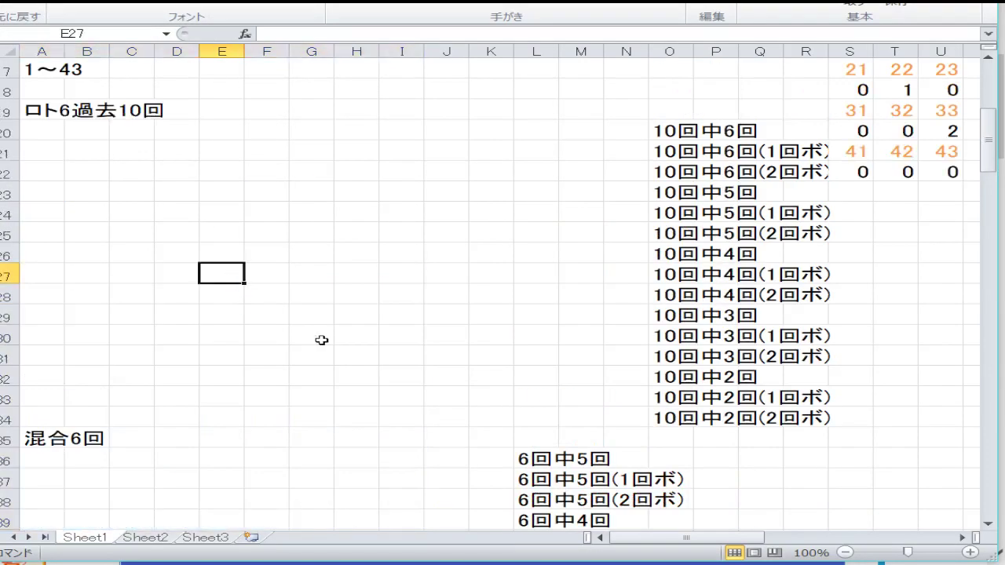
pyautogui.press('Up')
pyautogui.press('Up')
pyautogui.press('Up')
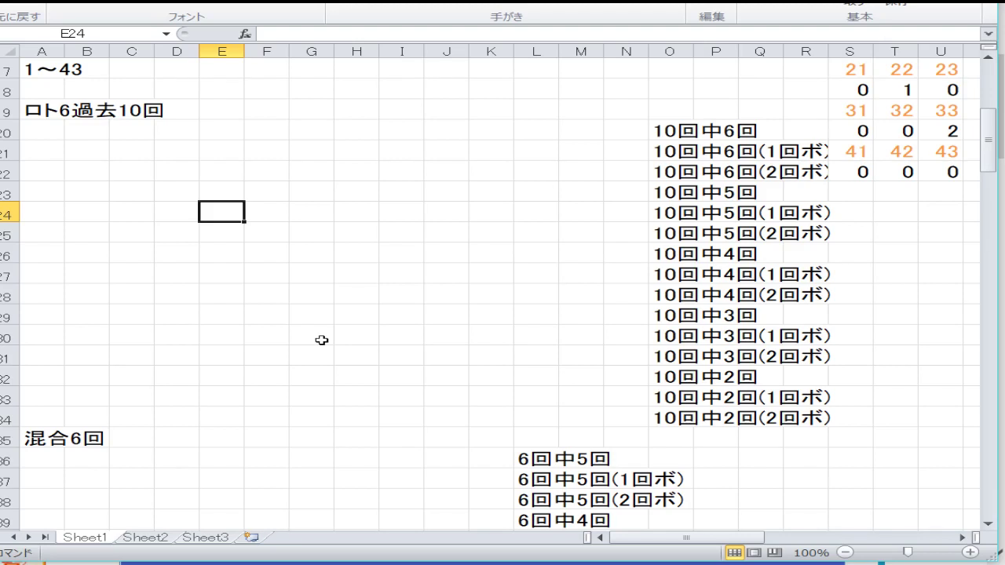
pyautogui.press('Up')
pyautogui.press('Up')
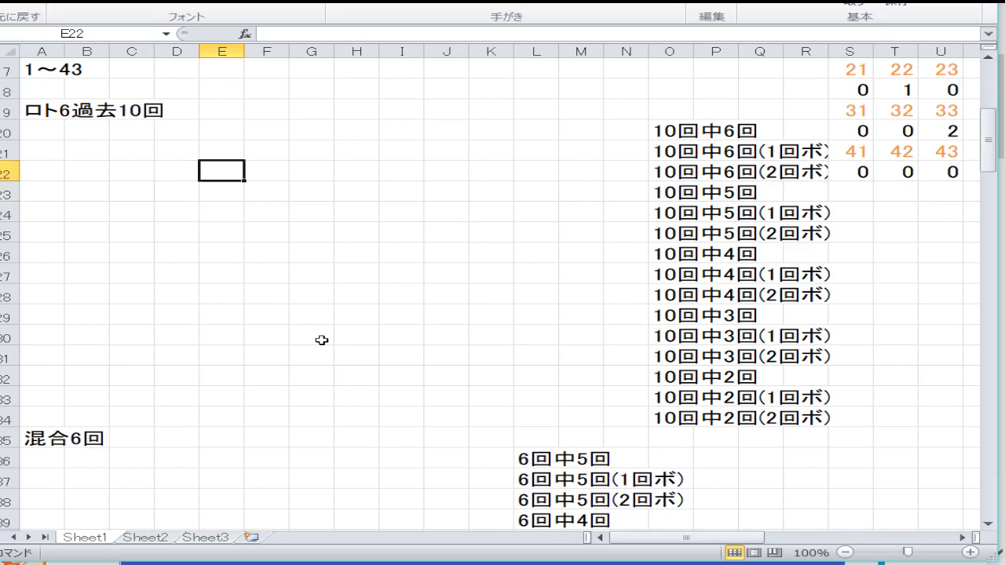
pyautogui.press('Down')
pyautogui.press('Down')
pyautogui.press('Down')
pyautogui.press('Down')
pyautogui.press('Left')
pyautogui.press('Left')
pyautogui.press('Left')
pyautogui.press('Left')
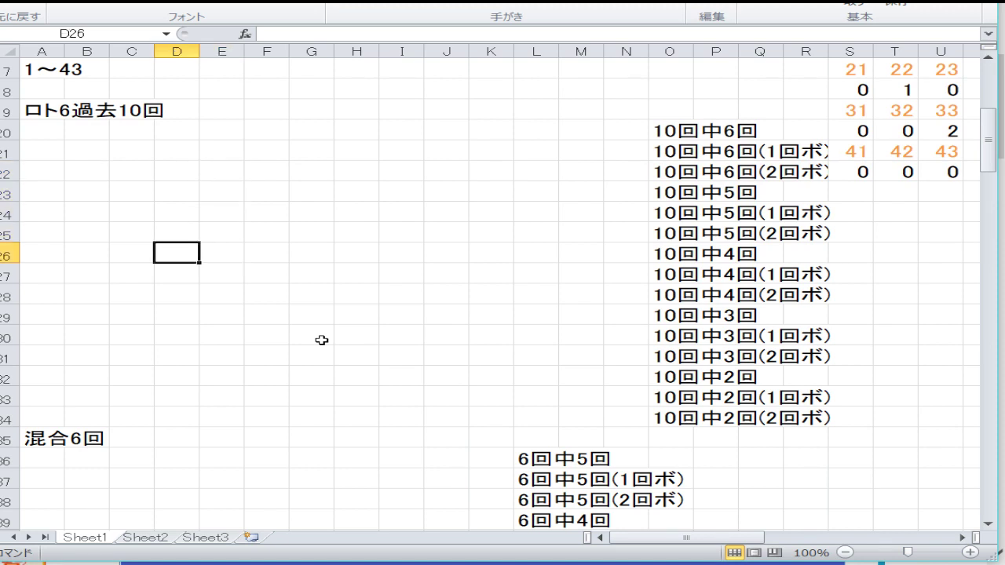
pyautogui.write('9')
pyautogui.press('Right')
pyautogui.write('38')
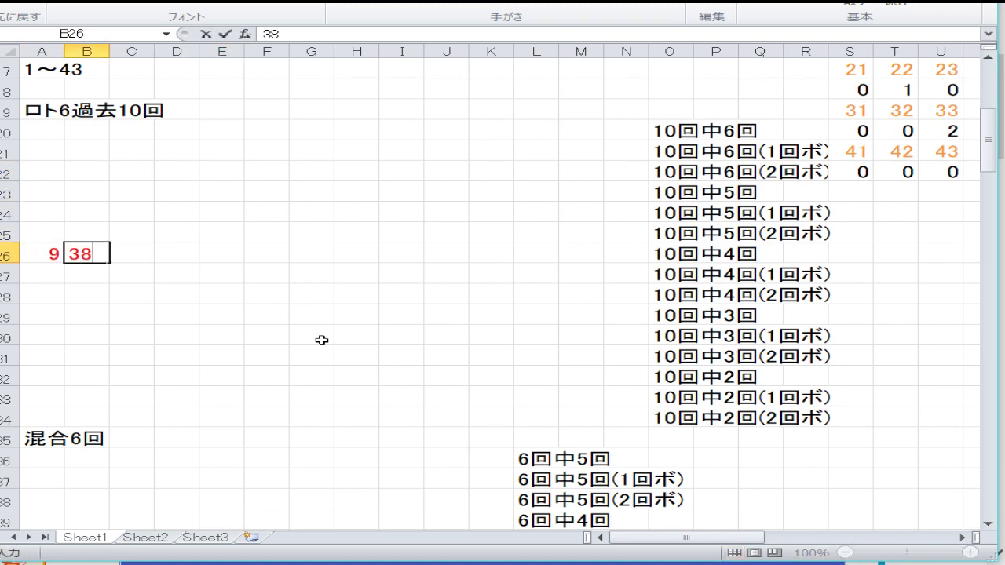
pyautogui.press('Down')
# - Enter 2, 4, 15 and 37 in the 10回中3回 row, starting at A29
pyautogui.press('Down')
pyautogui.press('Down')
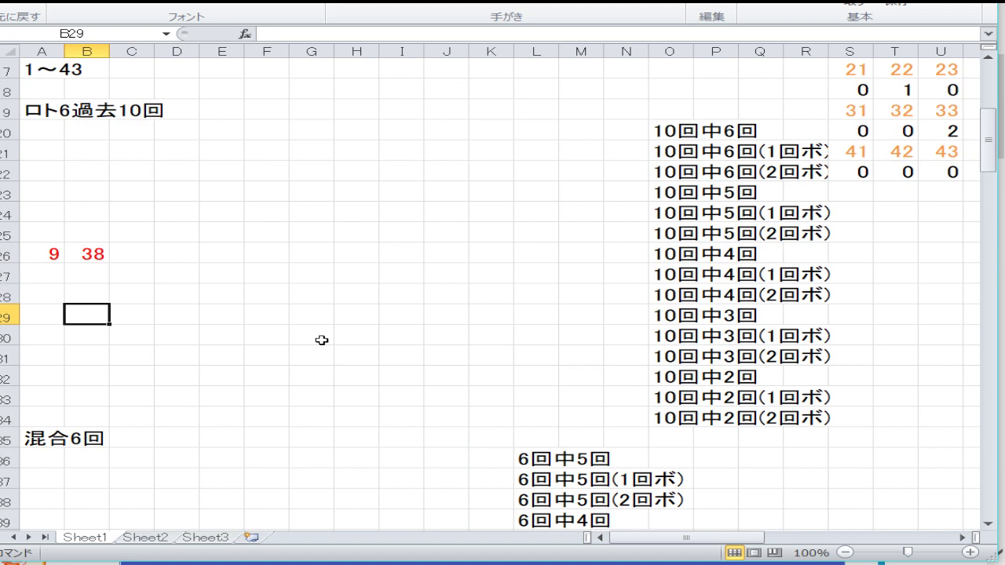
pyautogui.press('Left')
pyautogui.write('2')
pyautogui.press('Right')
pyautogui.write('4')
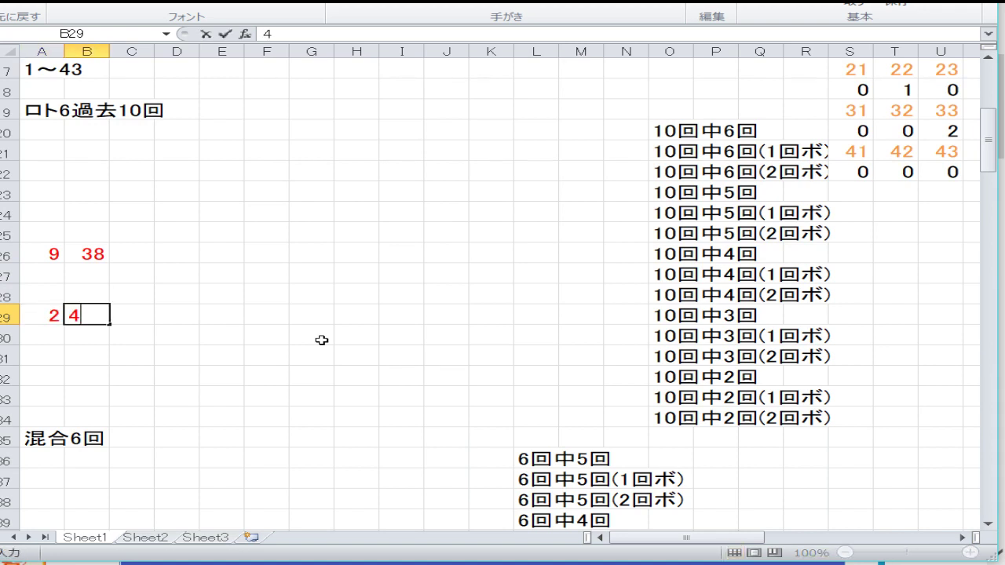
pyautogui.press('Right')
pyautogui.write('15')
pyautogui.press('Right')
pyautogui.write('3')
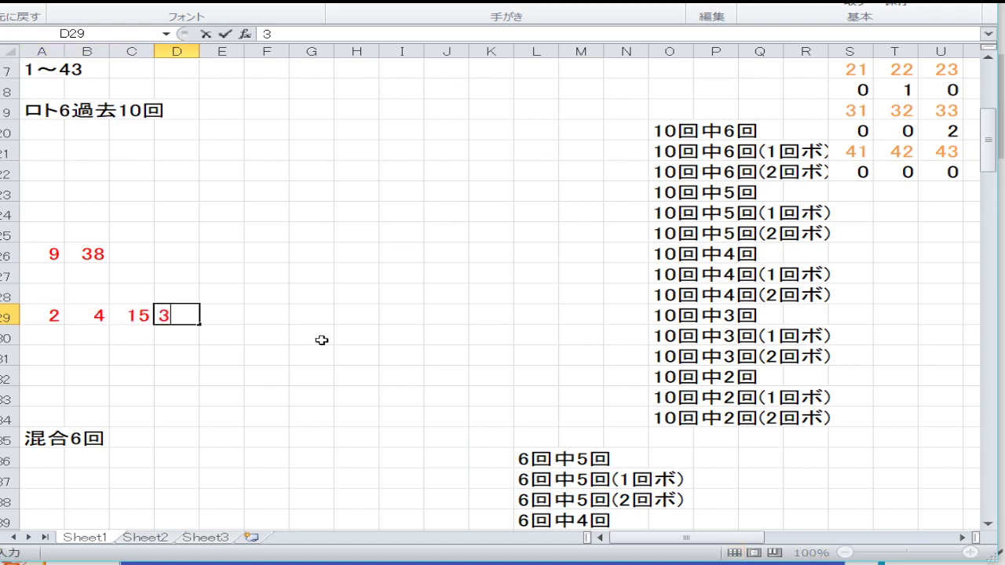
pyautogui.write('7')
pyautogui.press('Down')
# - Enter 11 and 24 in A30:B30, the 10回中3回(1回ボ) row
pyautogui.press('Left')
pyautogui.press('Left')
pyautogui.press('Left')
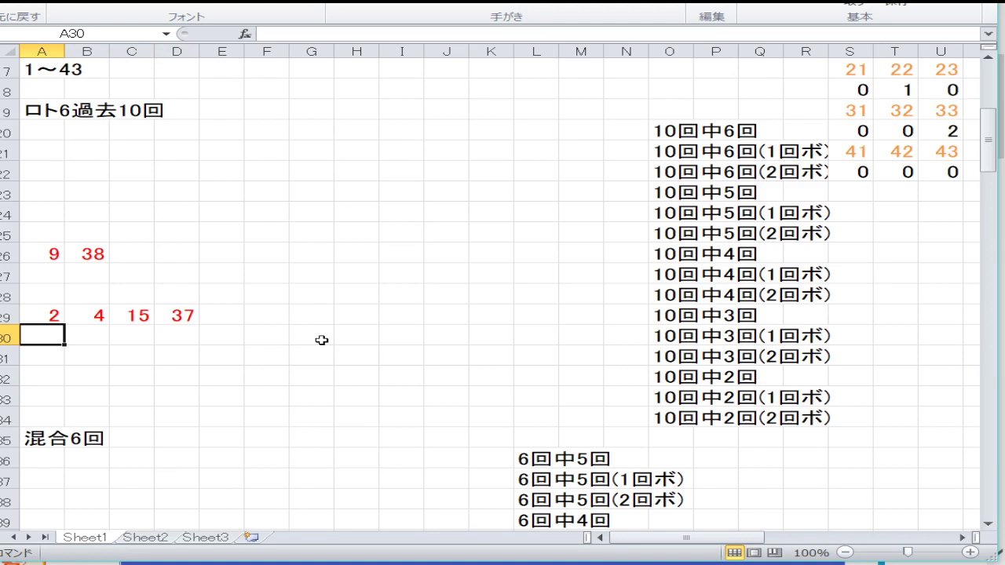
pyautogui.write('11')
pyautogui.press('Right')
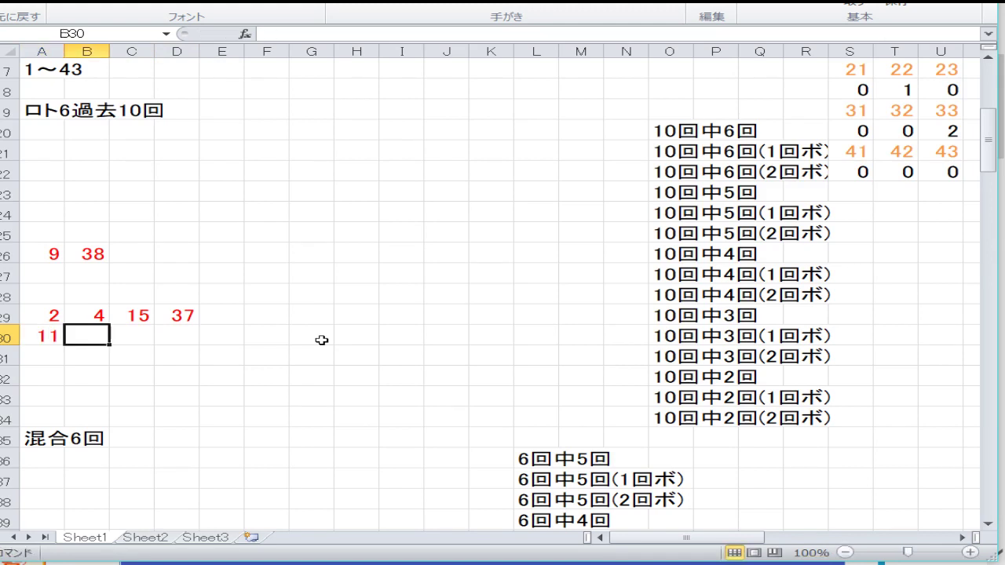
pyautogui.write('24')
pyautogui.press('Down')
pyautogui.press('Down')
pyautogui.press('Left')
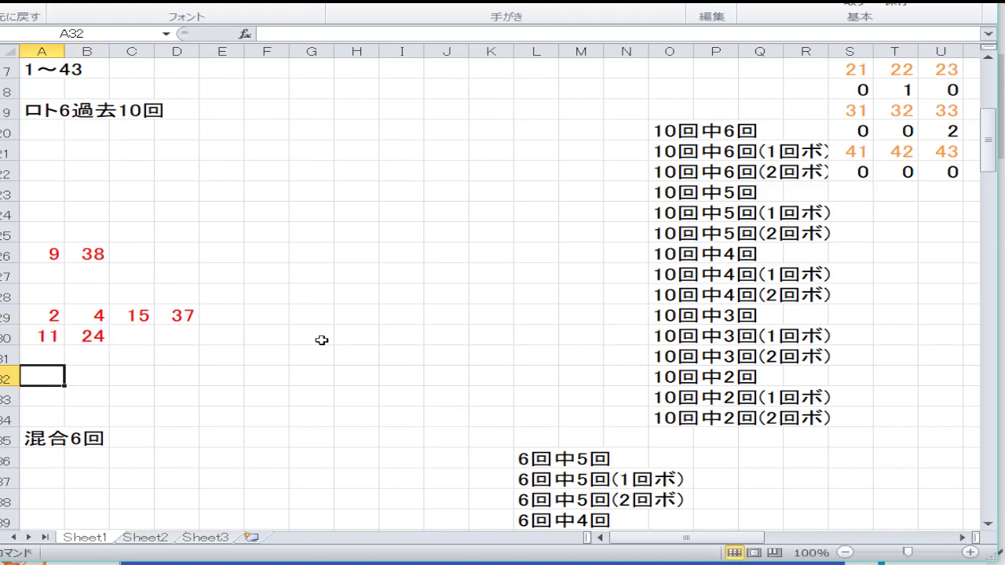
pyautogui.write('32')
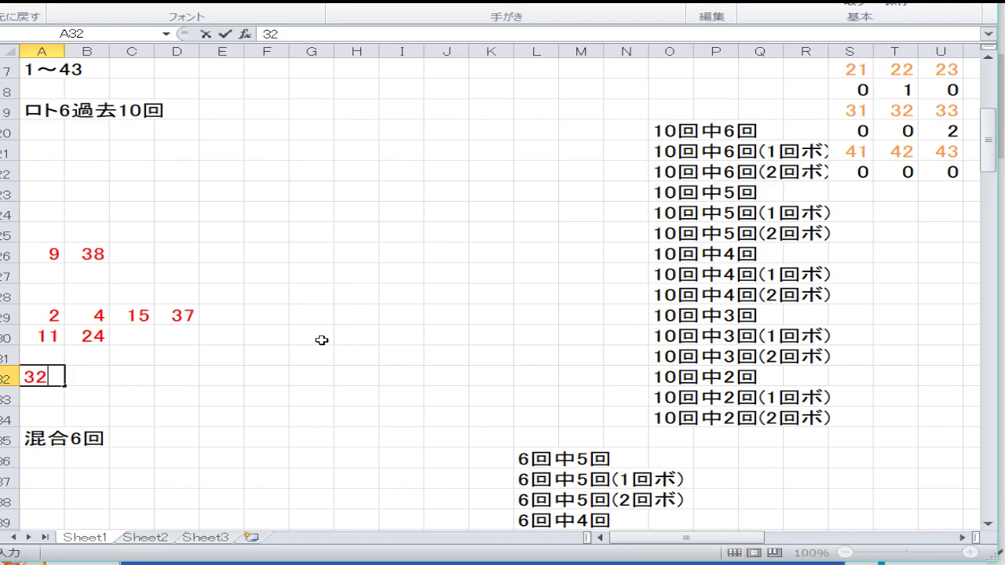
pyautogui.press('Return')
# - Enter 32 in A31, the 10回中3回(2回ボ) row
pyautogui.press('Up')
pyautogui.press('Up')
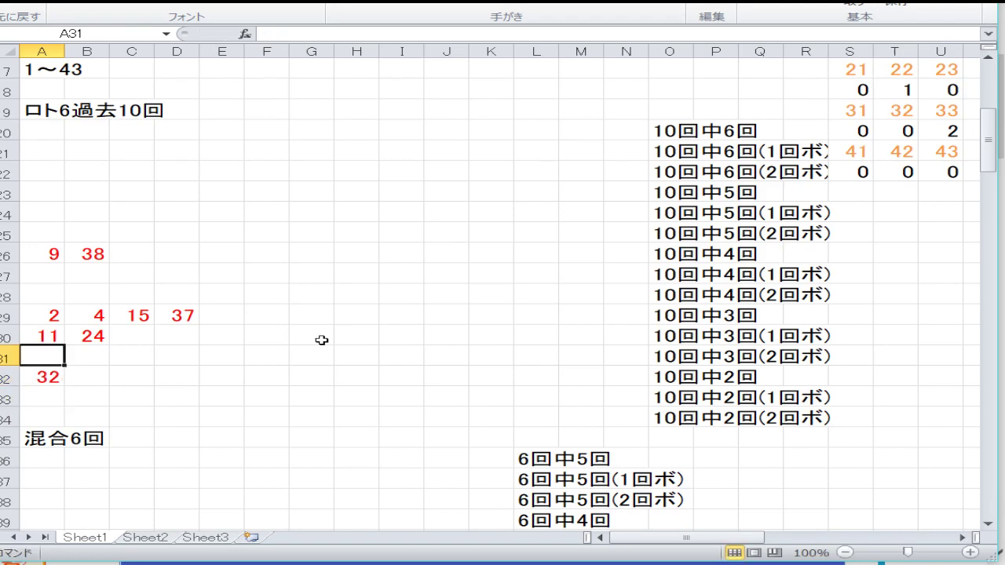
pyautogui.write('32')
pyautogui.press('Return')
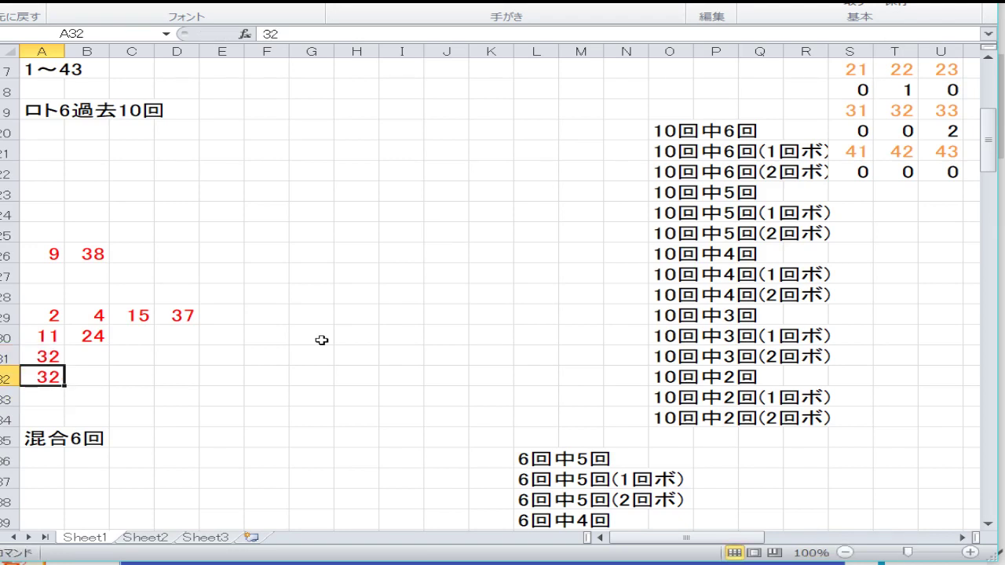
# - Fill the 10回中2回 row from A32 with 1, 3, 12, 19, 20, 26, 28 and 43
pyautogui.write('1')
pyautogui.press('Tab')
pyautogui.write('3')
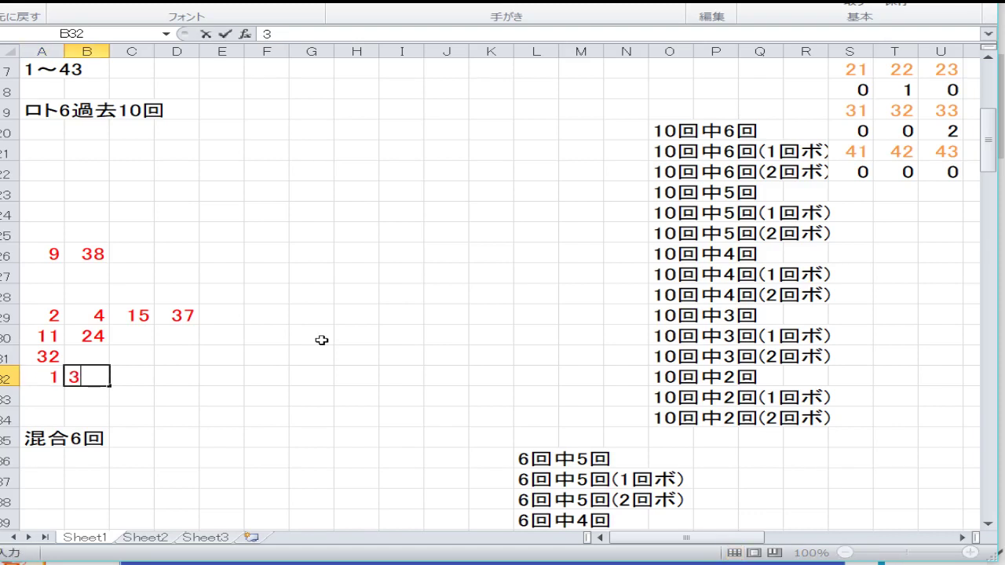
pyautogui.press('Tab')
pyautogui.write('12')
pyautogui.press('Tab')
pyautogui.write('19')
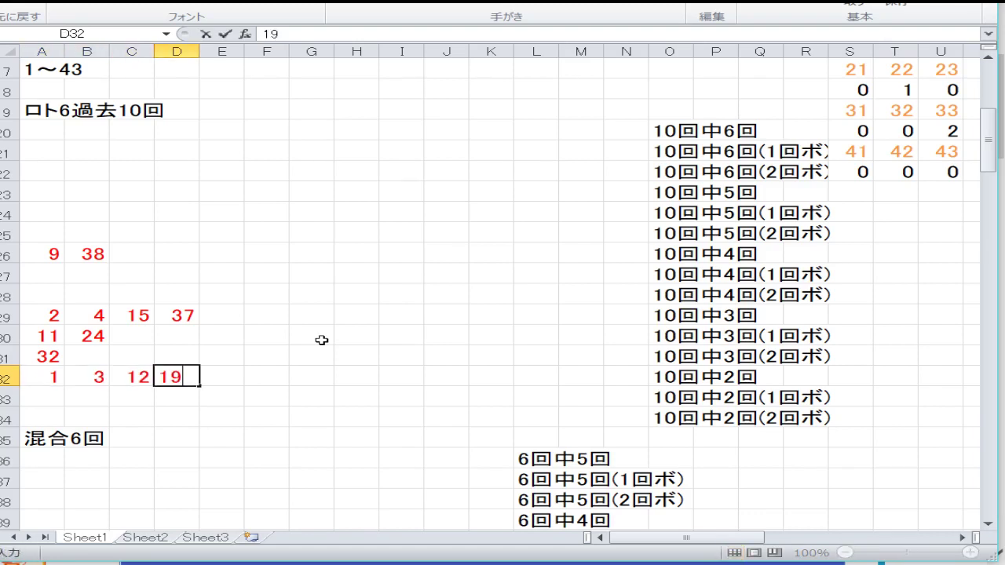
pyautogui.press('Tab')
pyautogui.write('20')
pyautogui.press('Tab')
pyautogui.write('26')
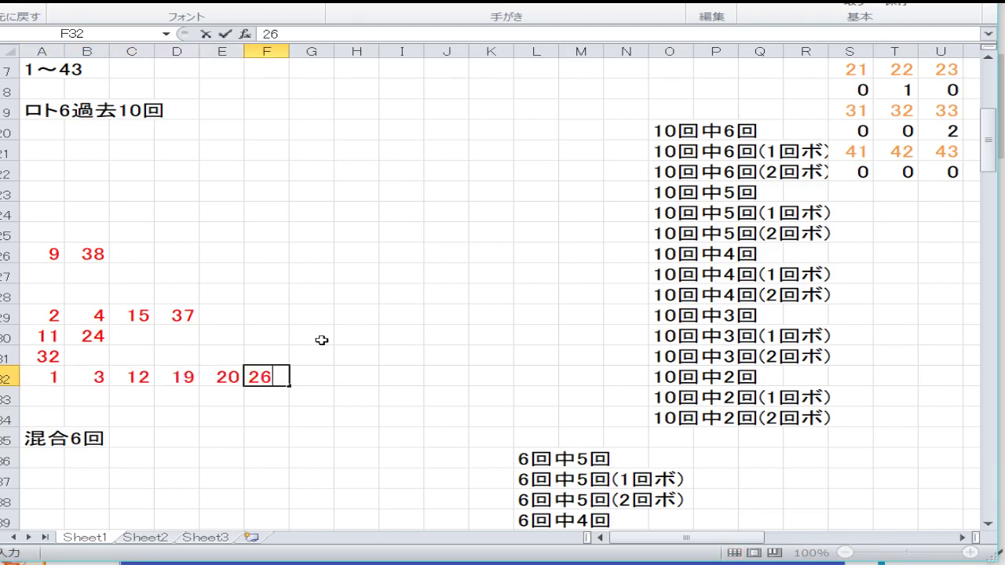
pyautogui.press('Tab')
pyautogui.write('28')
pyautogui.press('Tab')
pyautogui.write('43')
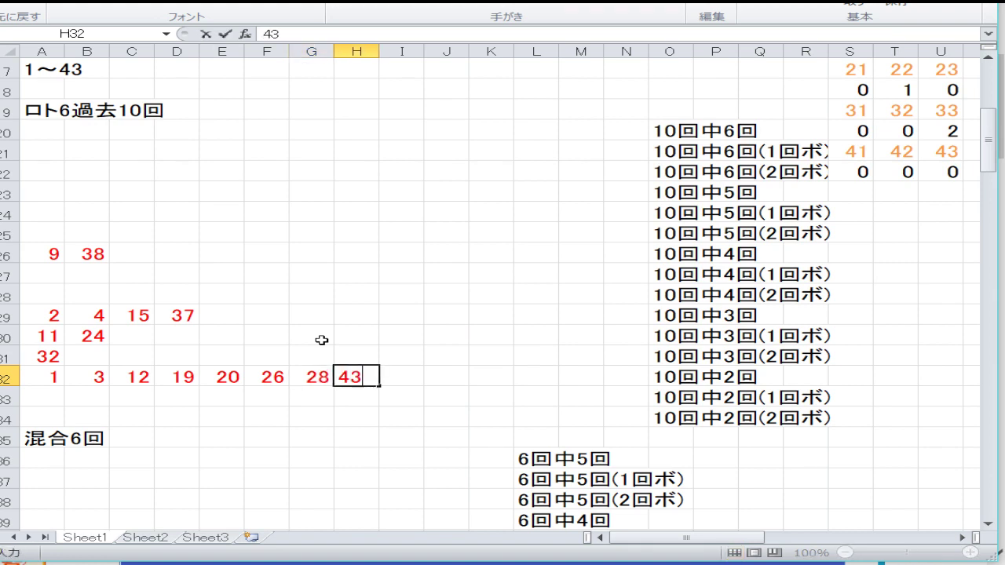
pyautogui.press('Down')
# - Enter 25, 33 and 35 in the 10回中2回(1回ボ) row, starting at A33
pyautogui.press('Left')
pyautogui.press('Home')
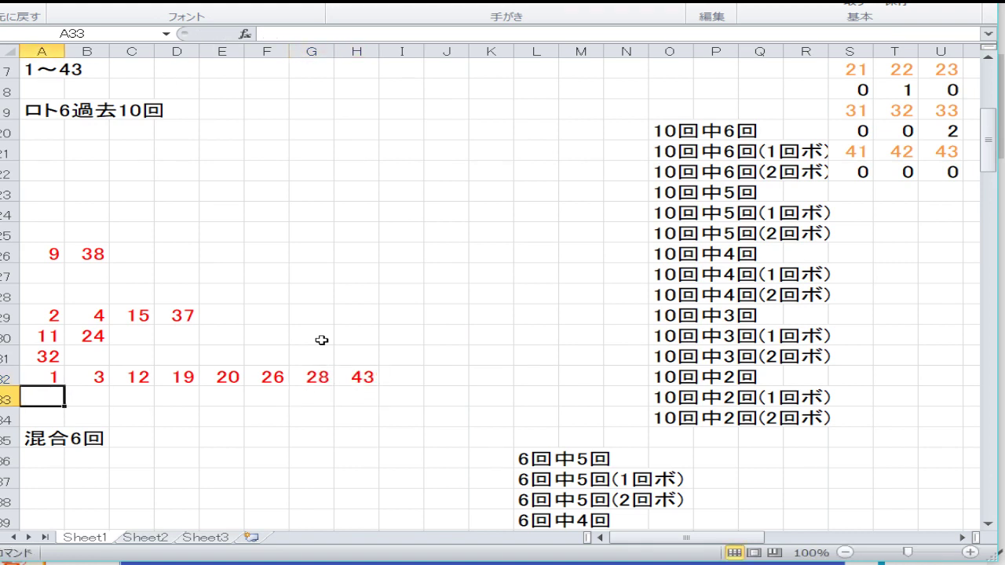
pyautogui.write('25')
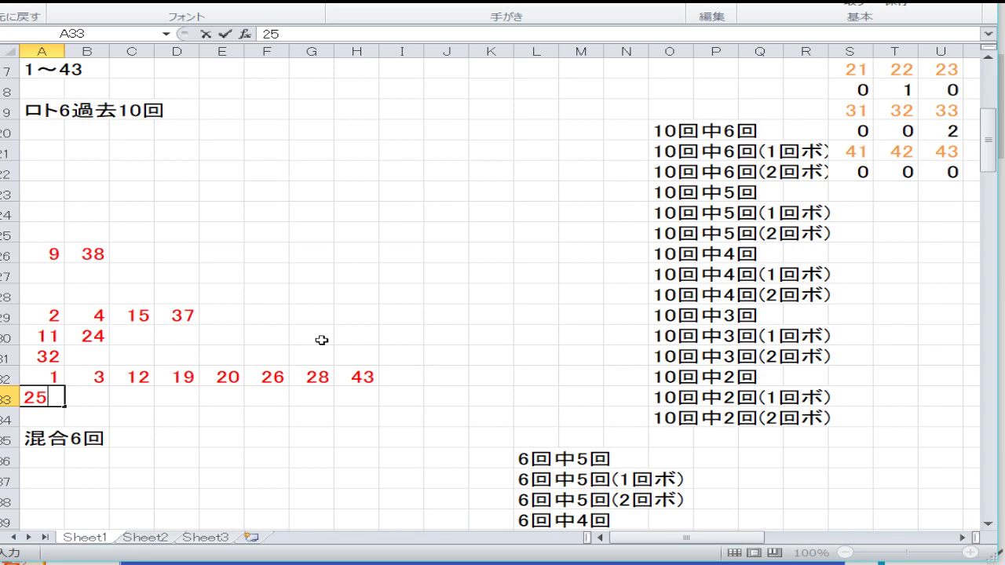
pyautogui.press('Tab')
pyautogui.write('33')
pyautogui.press('Tab')
pyautogui.write('35')
pyautogui.press('Return')
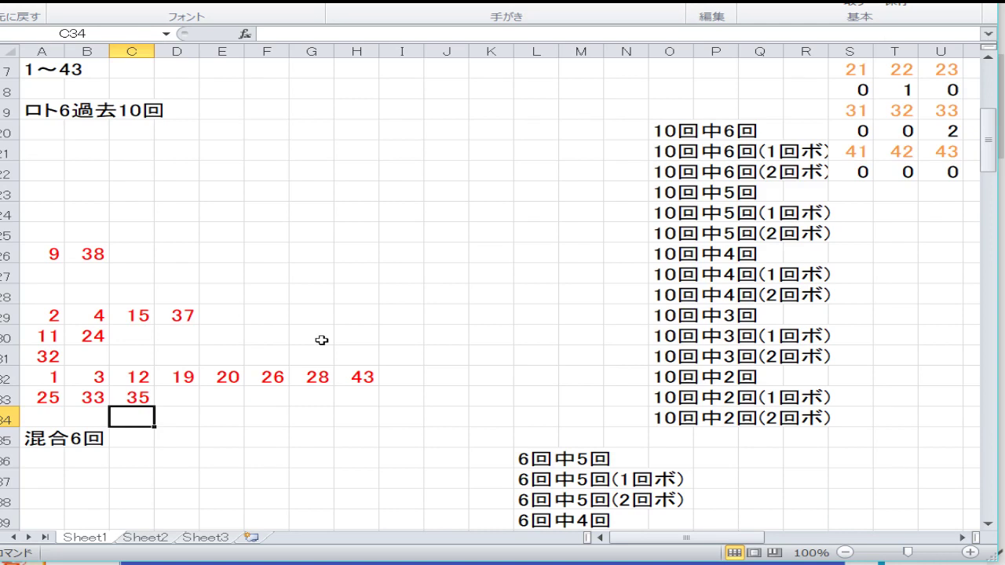
# - Enter 29 in A39, the 6回中4回 row of the 混合6回 section
pyautogui.press('Down')
pyautogui.press('Down')
pyautogui.press('Down')
pyautogui.press('Down')
pyautogui.press('Down')
pyautogui.press('Down')
pyautogui.press('Down')
pyautogui.press('Down')
pyautogui.press('Down')
pyautogui.press('Down')
pyautogui.press('Down')
pyautogui.press('Down')
pyautogui.press('Down')
pyautogui.press('Down')
pyautogui.press('Down')
pyautogui.press('Down')
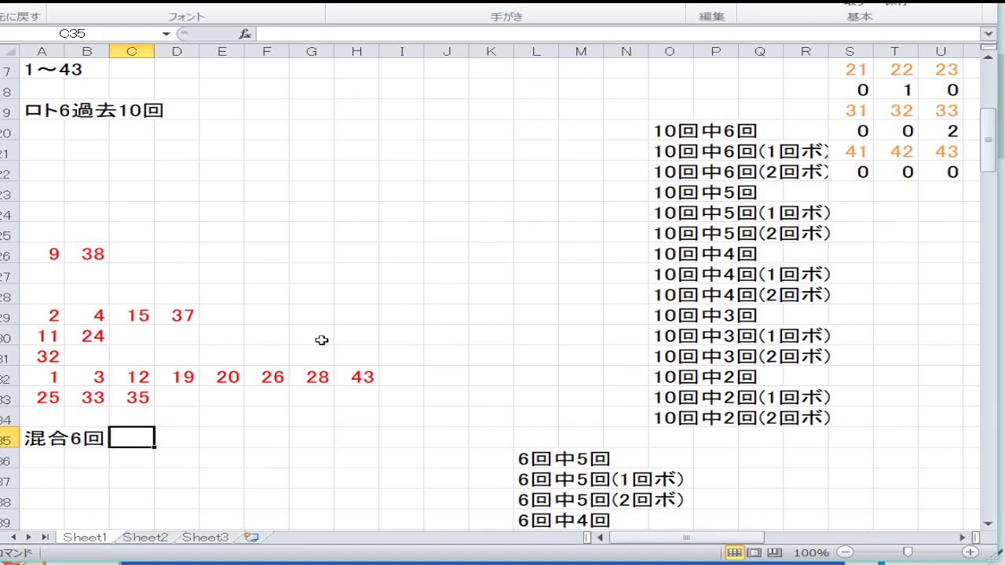
pyautogui.press('Up')
pyautogui.press('Up')
pyautogui.press('Up')
pyautogui.press('Up')
pyautogui.press('Up')
pyautogui.press('Up')
pyautogui.press('Up')
pyautogui.press('Up')
pyautogui.press('Up')
pyautogui.press('Up')
pyautogui.press('Up')
pyautogui.press('Up')
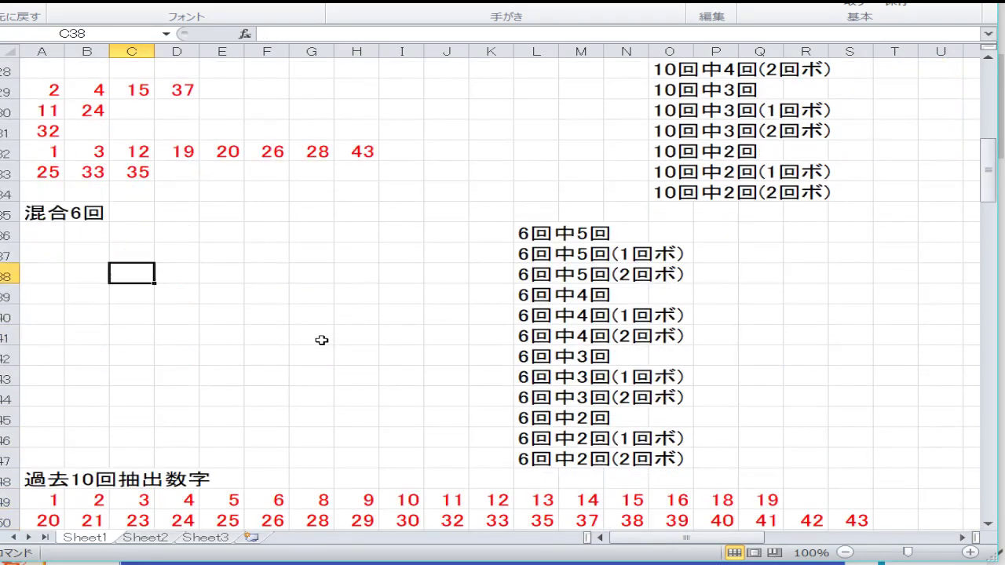
pyautogui.press('Left')
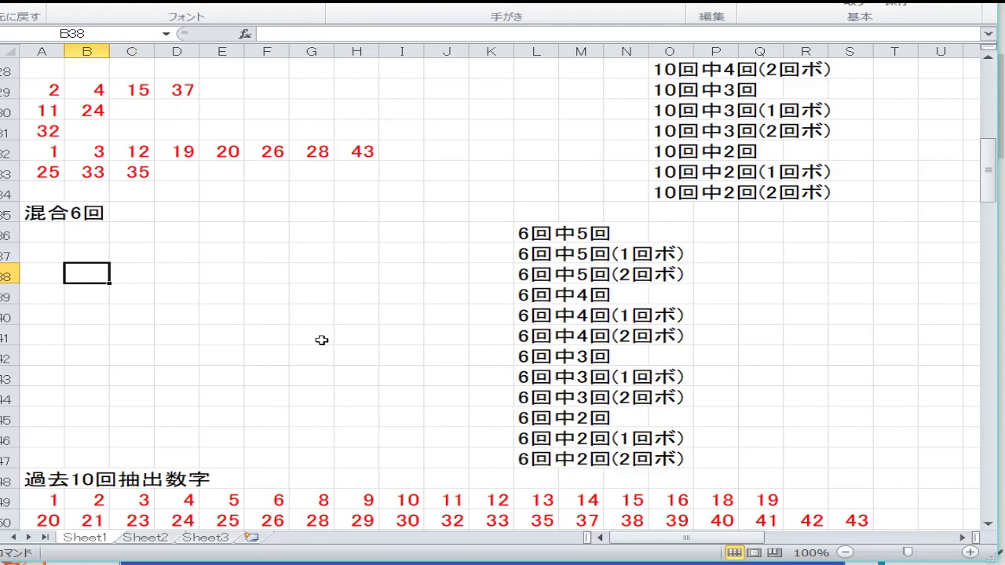
pyautogui.press('Left')
pyautogui.press('Down')
pyautogui.press('Down')
pyautogui.press('Down')
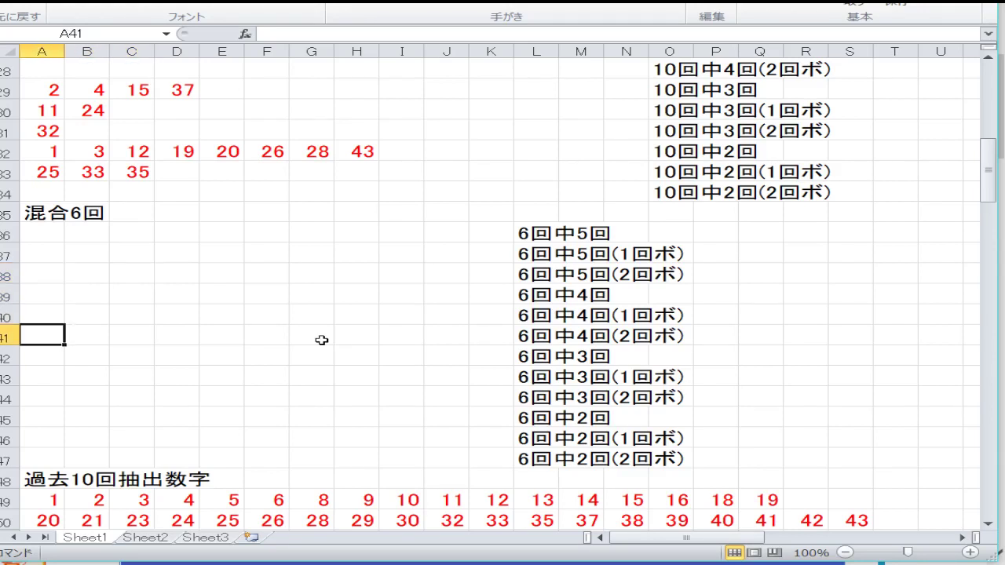
pyautogui.press('Down')
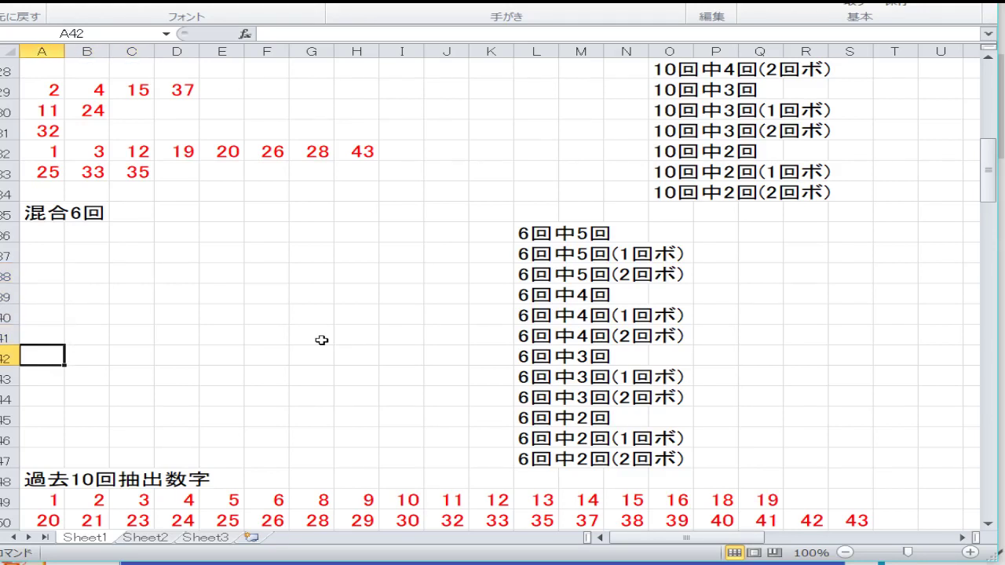
pyautogui.press('Up')
pyautogui.press('Up')
pyautogui.press('Up')
pyautogui.write('29')
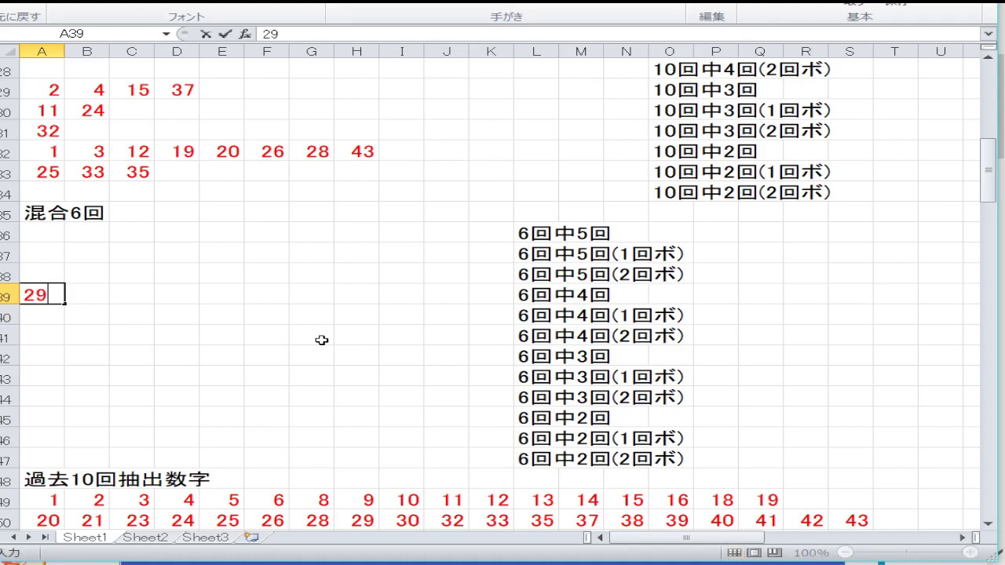
pyautogui.press('Return')
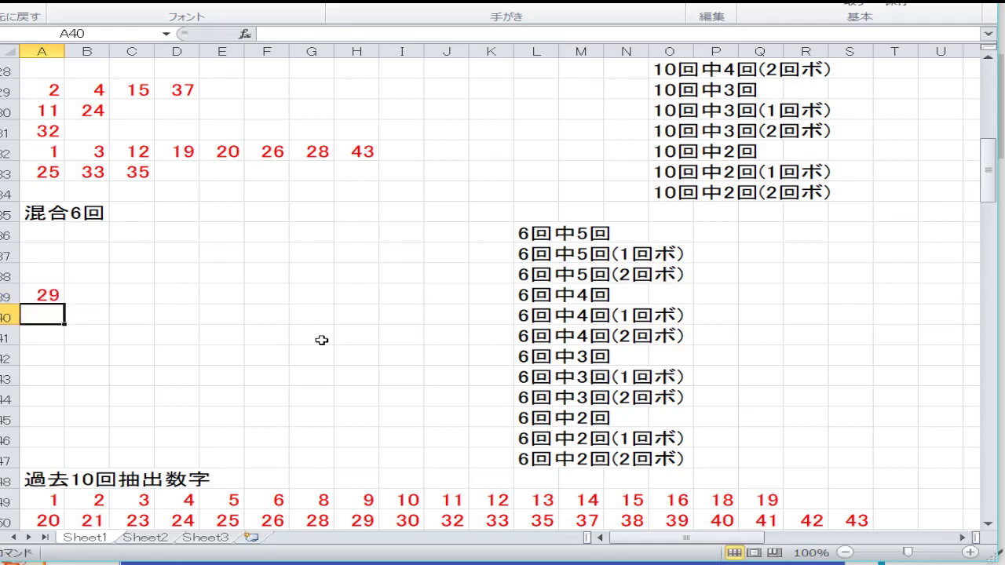
# - Enter 11 and 27 in A42:B42, the 6回中3回 row
pyautogui.press('Down')
pyautogui.press('Down')
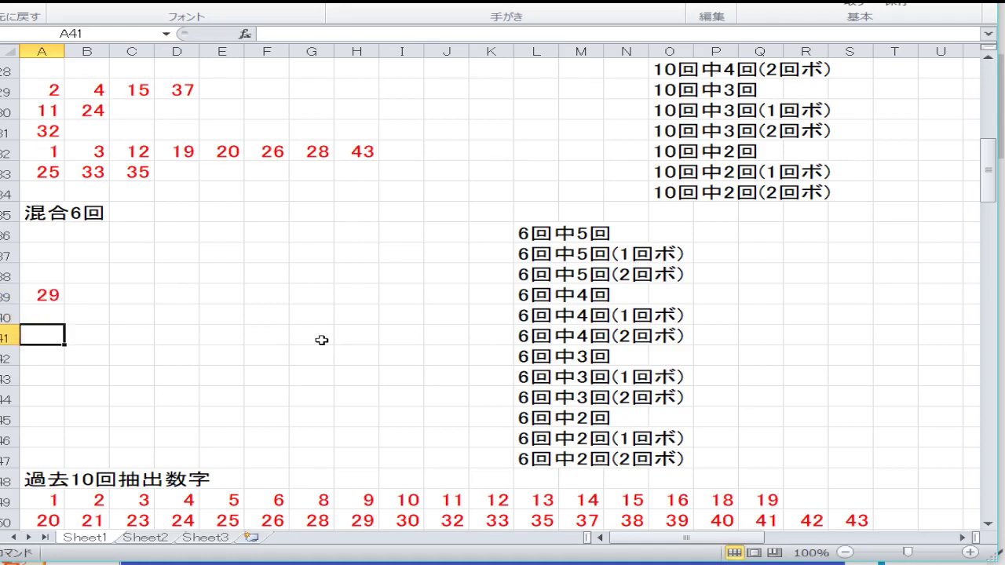
pyautogui.write('11')
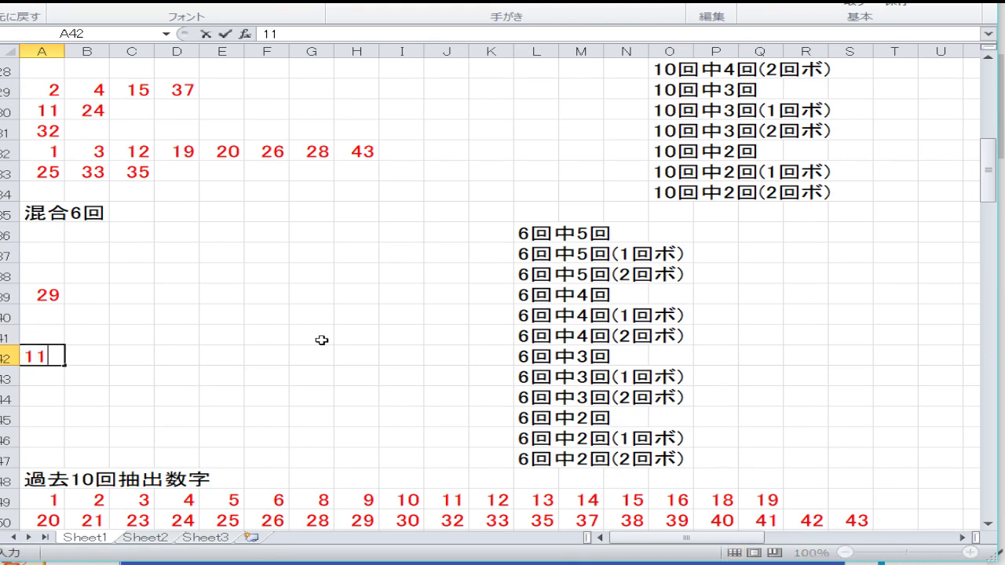
pyautogui.press('Tab')
pyautogui.write('27')
pyautogui.press('Return')
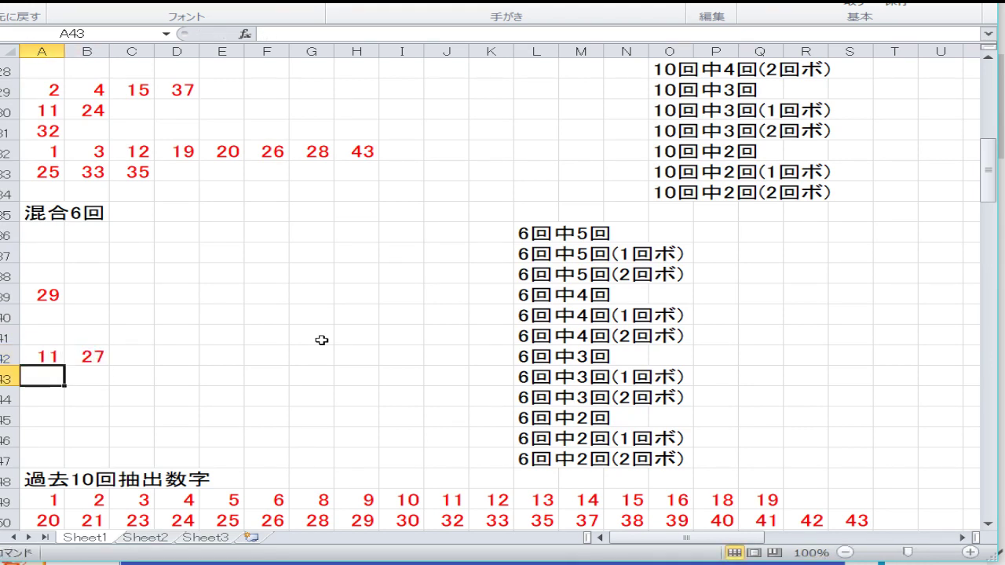
# - Enter 9 and 37 in A43:B43, the 6回中3回(1回ボ) row
pyautogui.write('9')
pyautogui.press('Tab')
pyautogui.write('37')
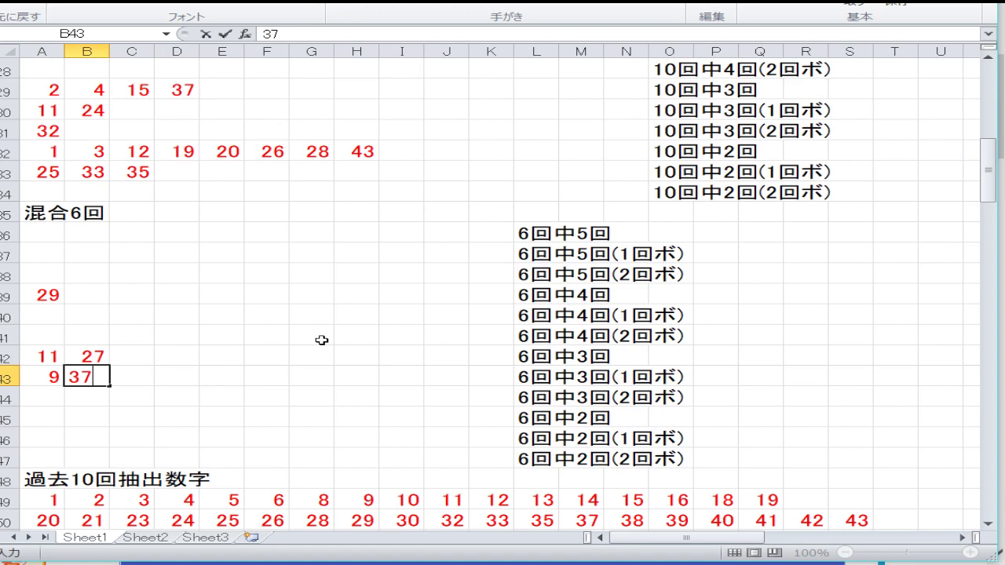
pyautogui.press('Down')
# - Fill the 6回中2回 row from A45 with 3, 15, 33 and 34
pyautogui.press('Left')
pyautogui.press('Down')
pyautogui.press('Down')
pyautogui.press('Up')
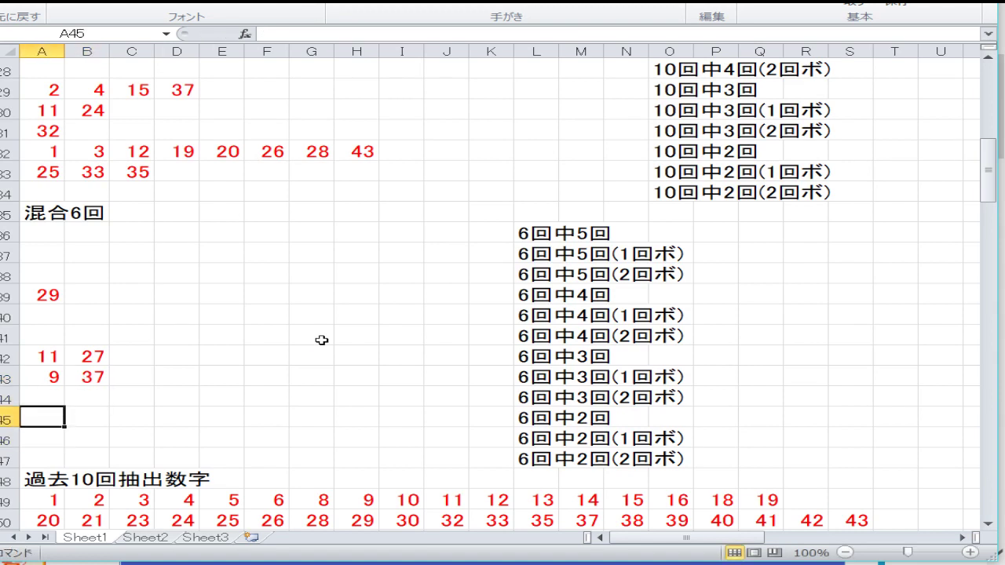
pyautogui.write('3')
pyautogui.press('Tab')
pyautogui.write('15')
pyautogui.press('Tab')
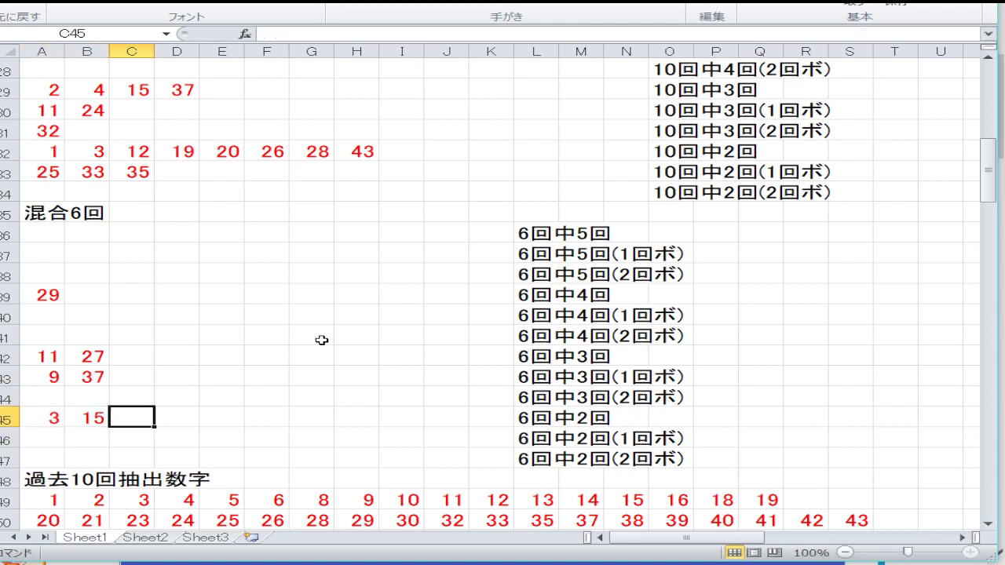
pyautogui.write('33')
pyautogui.press('Tab')
pyautogui.write('34')
pyautogui.press('Down')
# - Enter 5 in A46, the 6回中2回(1回ボ) row
pyautogui.press('Left')
pyautogui.press('Left')
pyautogui.press('Left')
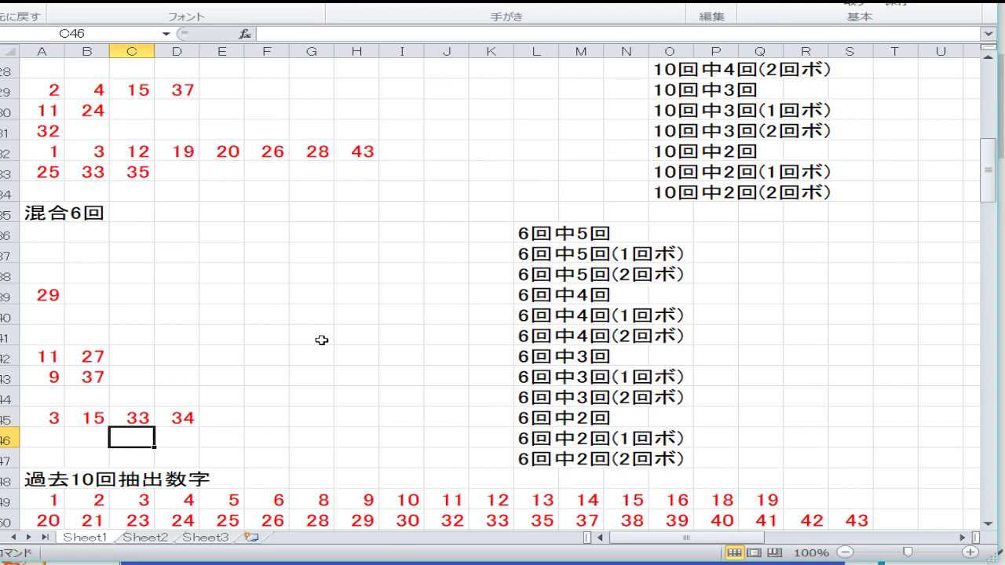
pyautogui.write('5')
pyautogui.press('Down')
# - Check the first row of the 過去10回抽出数字 list, row 49, for numbers that need updating
pyautogui.press('Down')
pyautogui.press('Down')
pyautogui.press('Down')
pyautogui.press('Down')
pyautogui.press('Down')
pyautogui.press('Down')
pyautogui.press('Down')
pyautogui.press('Down')
pyautogui.press('Down')
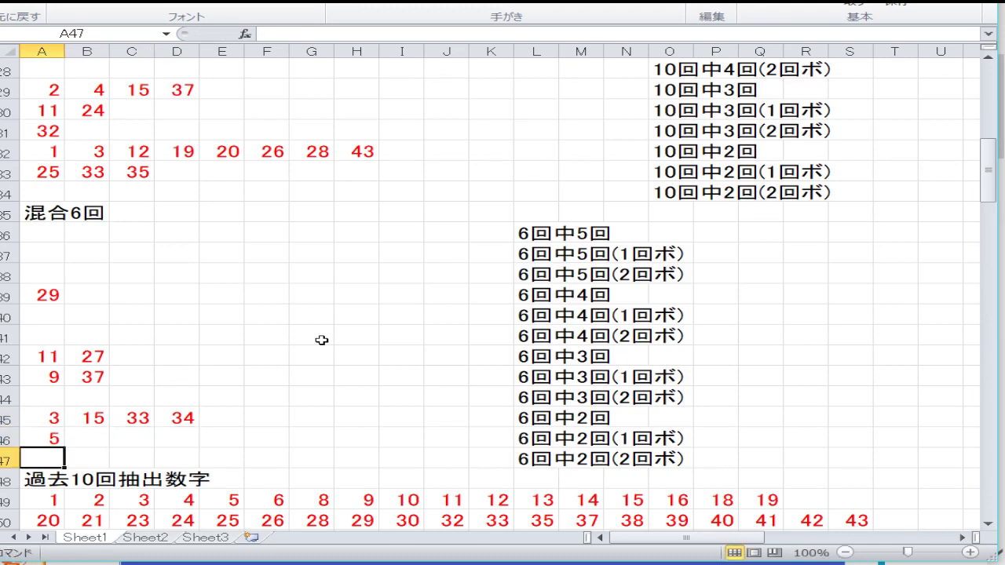
pyautogui.press('Down')
pyautogui.press('Down')
pyautogui.press('Down')
pyautogui.press('Up')
pyautogui.press('Up')
pyautogui.press('Up')
pyautogui.press('Up')
pyautogui.press('Up')
pyautogui.press('Up')
pyautogui.press('Up')
pyautogui.press('Up')
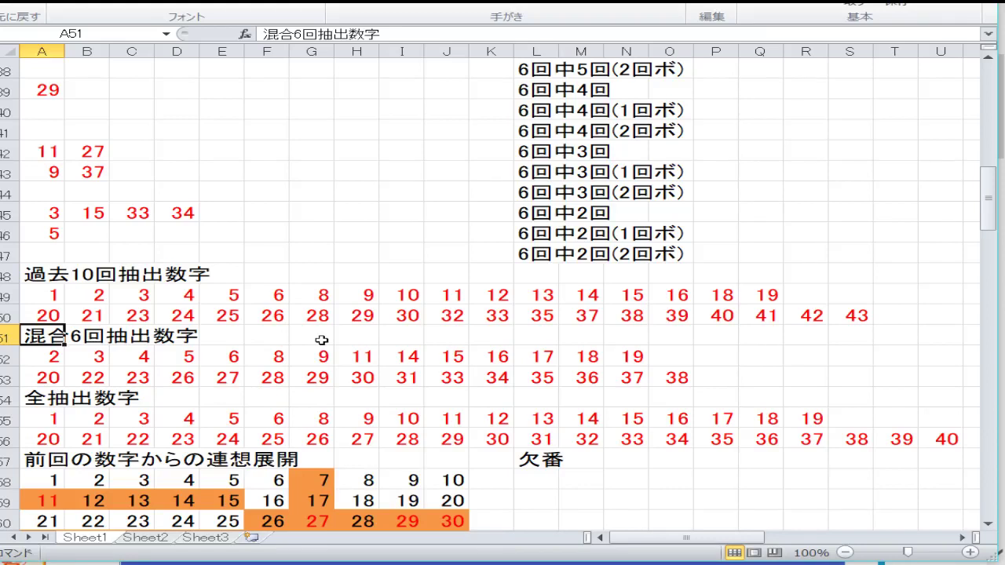
pyautogui.press('Up')
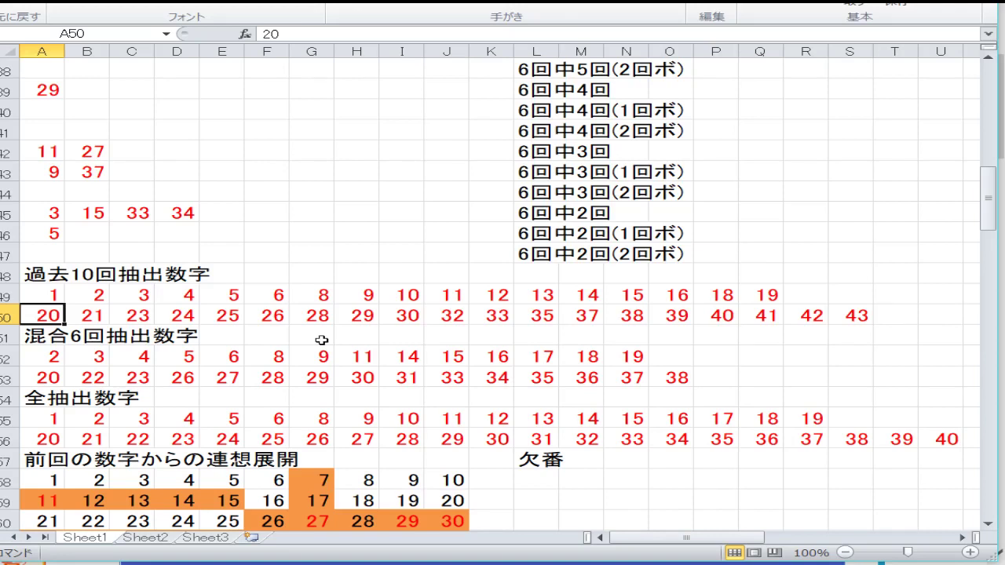
pyautogui.press('Up')
pyautogui.press('Right')
pyautogui.press('Right')
pyautogui.press('Right')
pyautogui.press('Right')
pyautogui.press('Right')
pyautogui.press('Right')
pyautogui.press('Right')
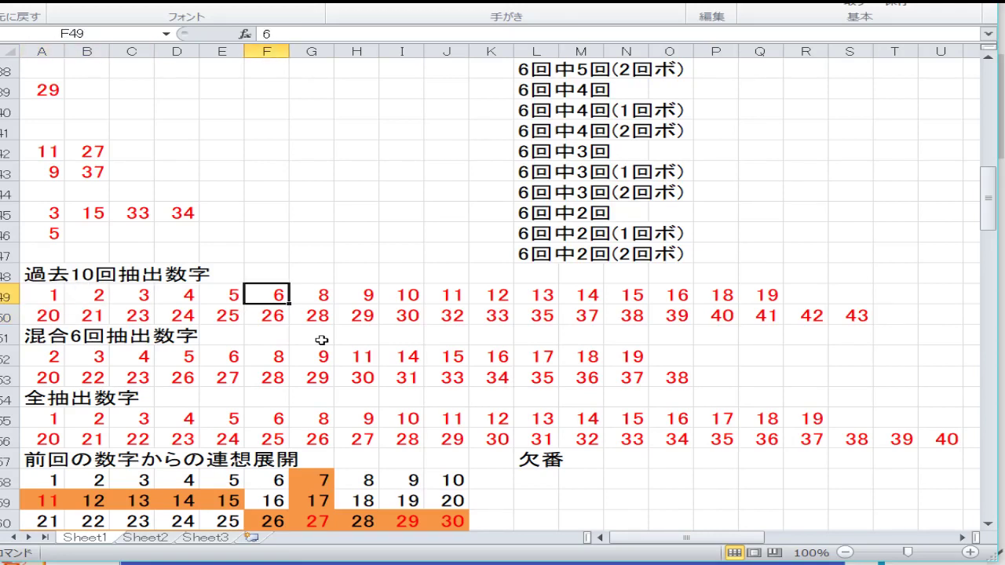
pyautogui.press('Right')
pyautogui.press('Right')
pyautogui.press('Right')
pyautogui.press('Right')
pyautogui.press('Right')
pyautogui.press('Right')
pyautogui.press('Right')
pyautogui.press('Right')
pyautogui.press('Right')
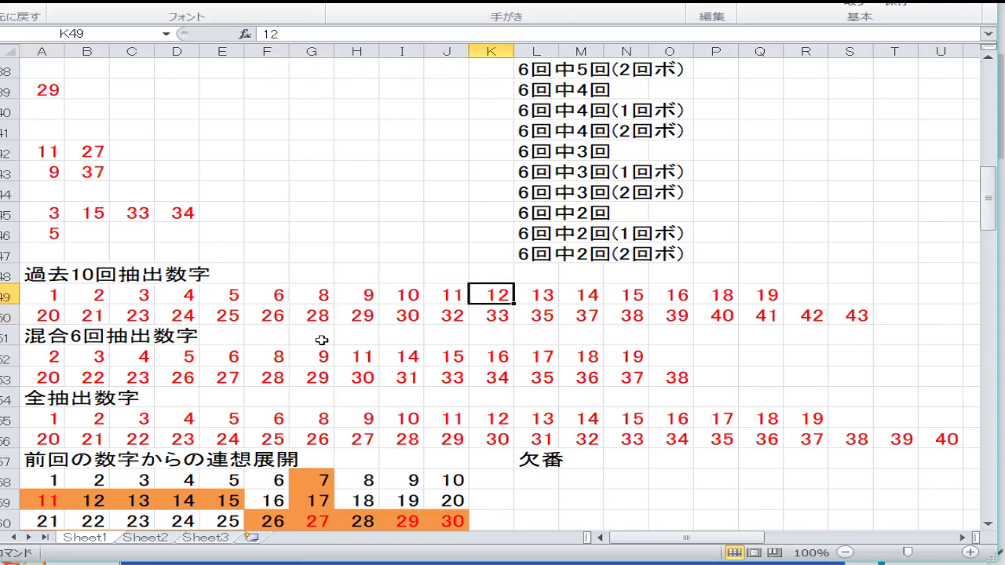
pyautogui.press('Left')
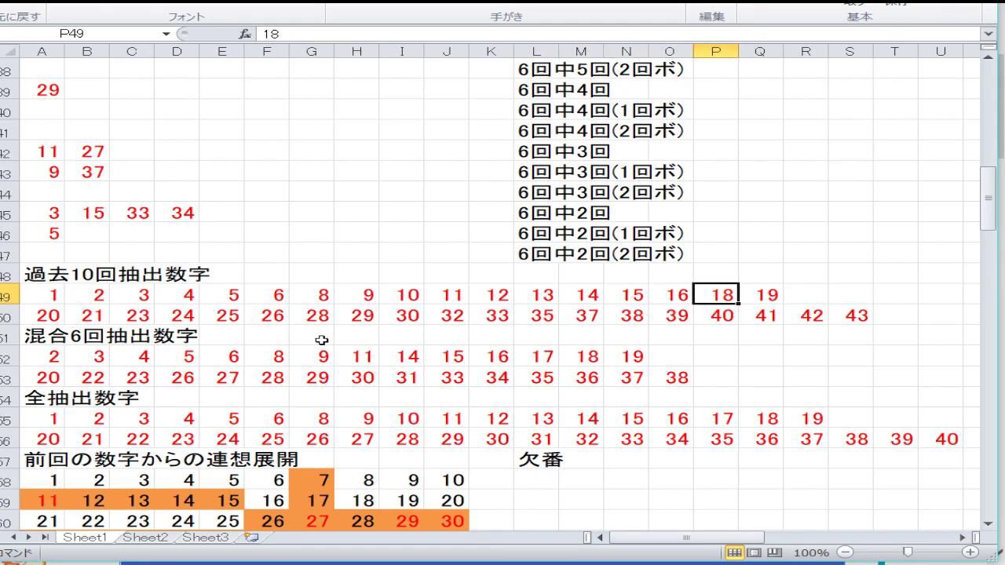
pyautogui.write('17')
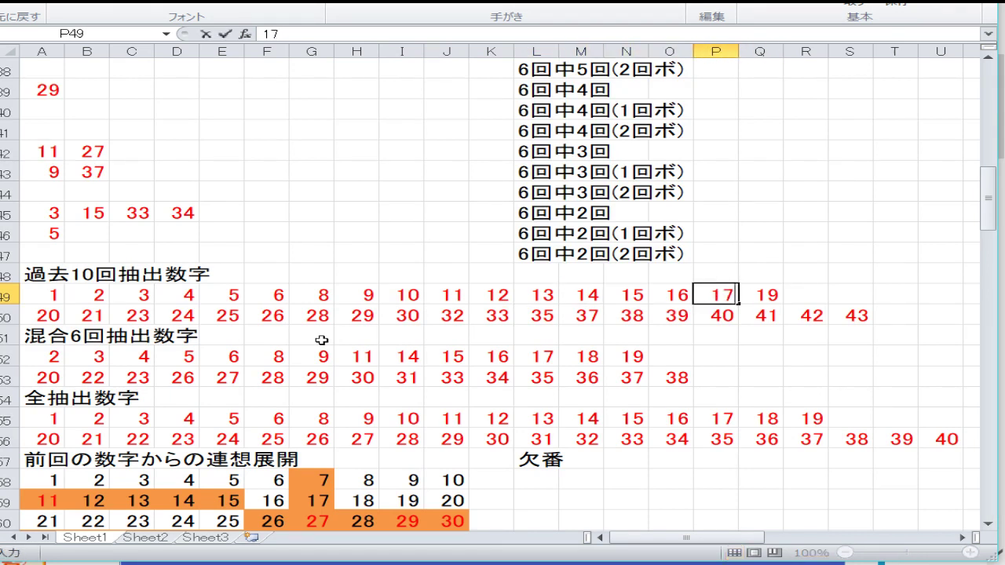
pyautogui.press('BackSpace')
pyautogui.write('8')
pyautogui.press('Return')
# - Overwrite G50:K50 in the second row of 過去10回抽出数字 with 27, 28, 29, 30 and 31
pyautogui.press('Left')
pyautogui.press('Left')
pyautogui.press('Left')
pyautogui.press('Left')
pyautogui.press('Left')
pyautogui.press('Left')
pyautogui.press('Left')
pyautogui.press('Left')
pyautogui.press('Left')
pyautogui.press('Left')
pyautogui.press('Left')
pyautogui.press('Left')
pyautogui.press('Left')
pyautogui.press('Left')
pyautogui.press('Left')
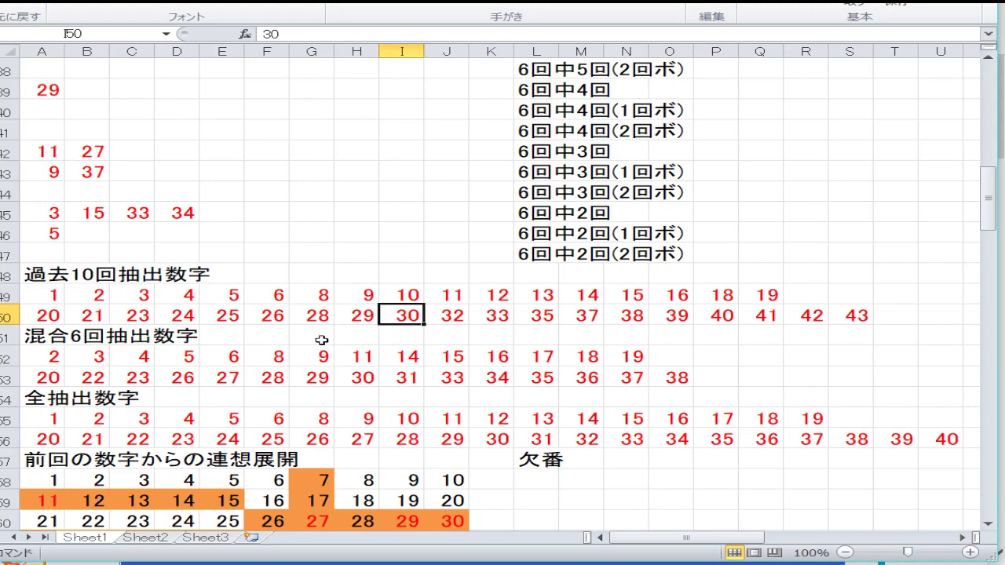
pyautogui.press('Right')
pyautogui.press('Right')
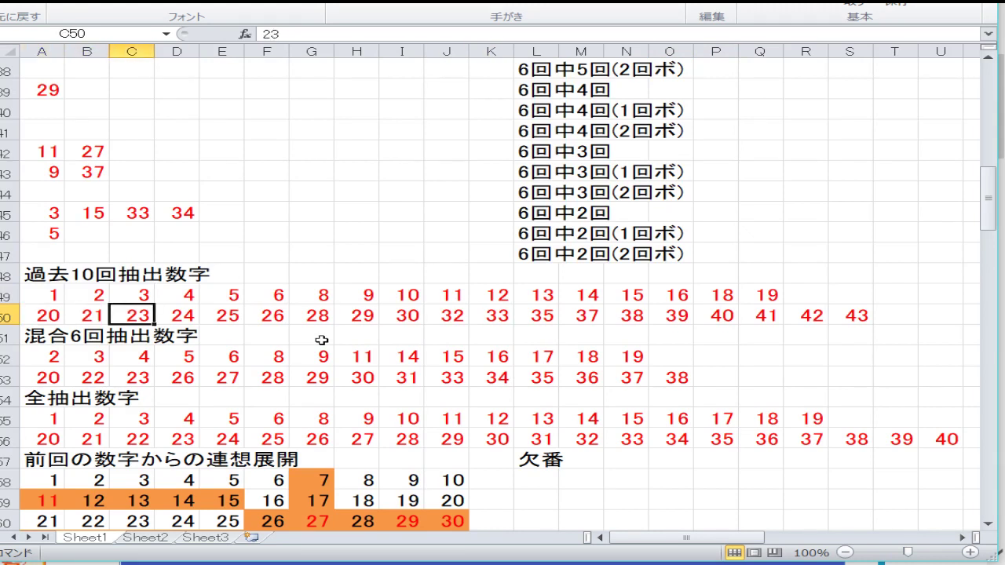
pyautogui.press('Right')
pyautogui.press('Right')
pyautogui.press('Right')
pyautogui.press('Right')
pyautogui.press('Right')
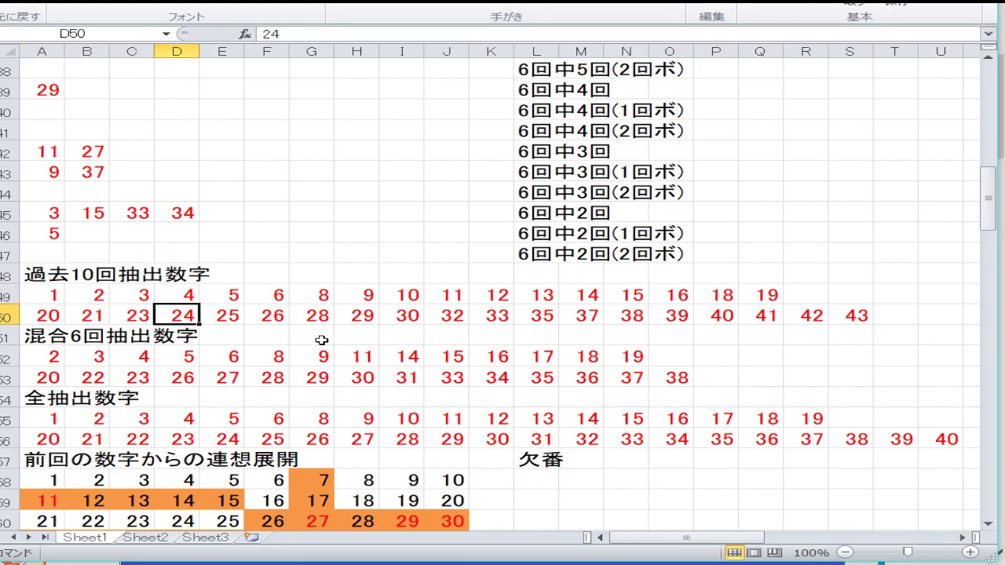
pyautogui.press('Left')
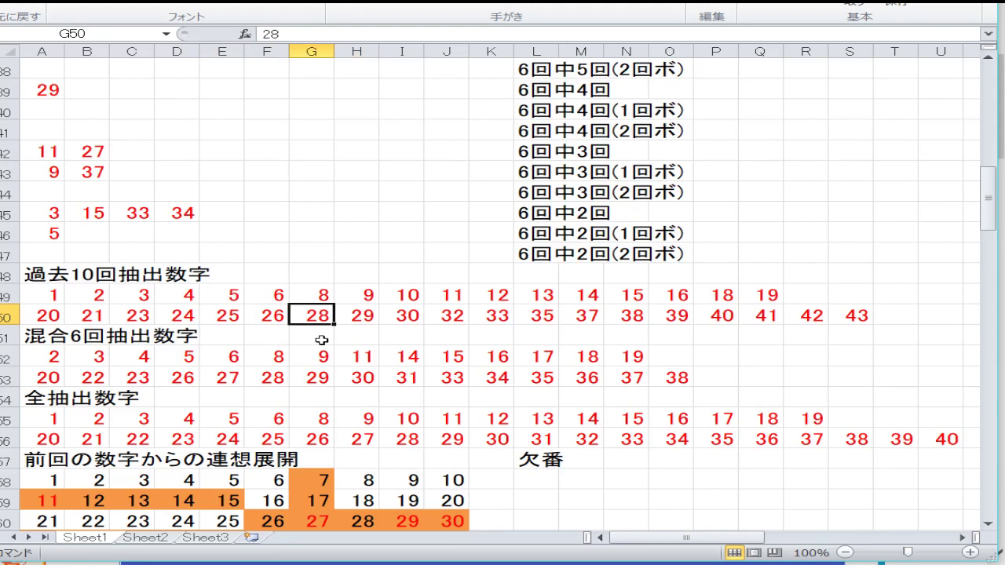
pyautogui.write('27')
pyautogui.press('Right')
pyautogui.write('28')
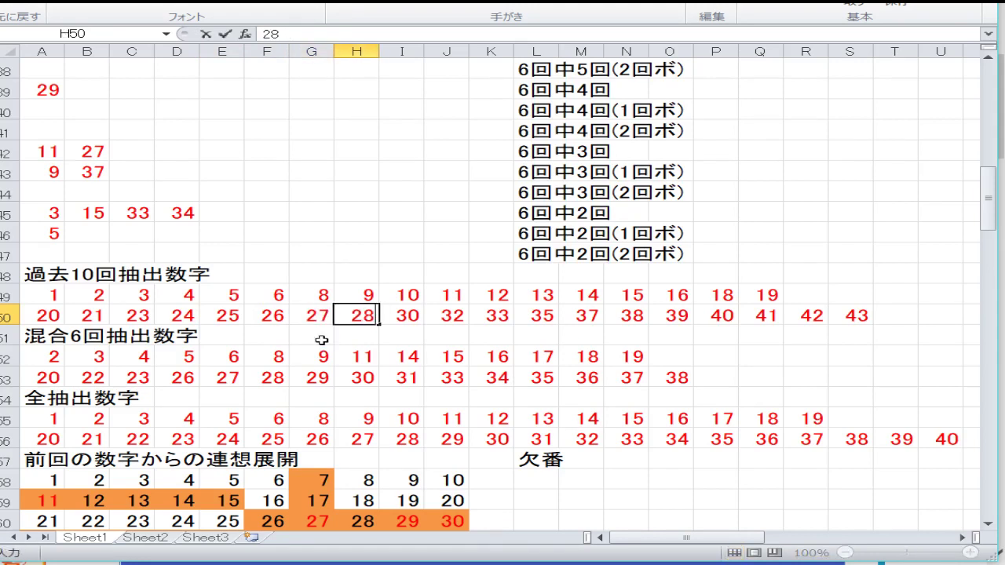
pyautogui.press('Right')
pyautogui.write('29')
pyautogui.press('Right')
pyautogui.write('31')
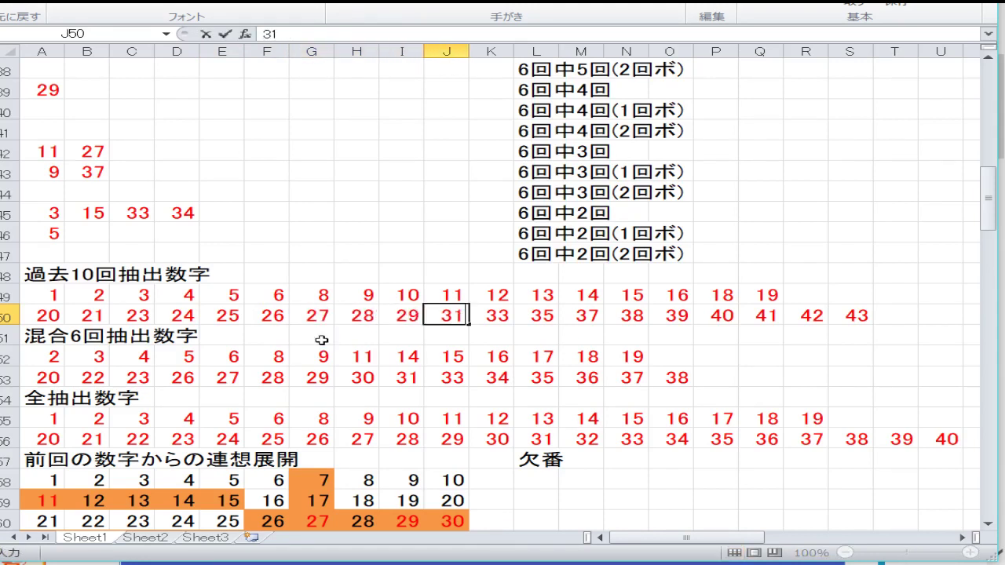
pyautogui.press('BackSpace')
pyautogui.write('0')
pyautogui.press('Right')
pyautogui.write('31')
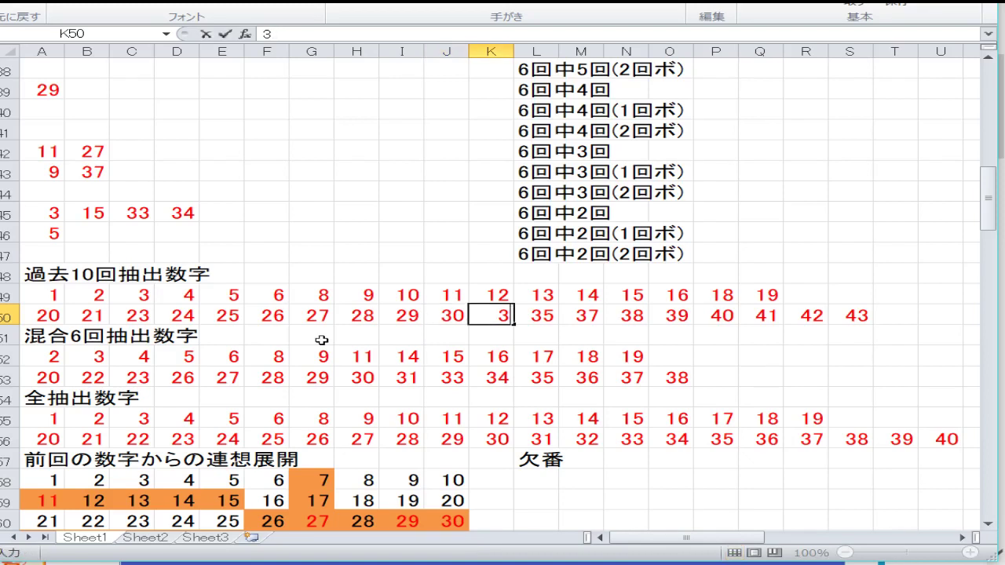
pyautogui.press('Right')
# - Overwrite L50:P50 in the second row of 過去10回抽出数字 with 32, 33, 35, 37 and 38
pyautogui.write('32')
pyautogui.press('Right')
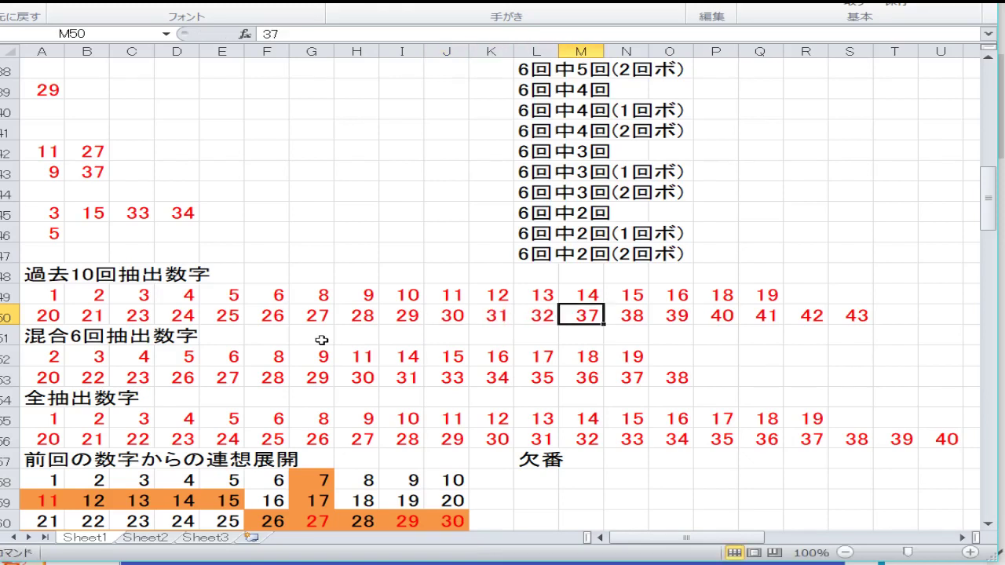
pyautogui.write('33')
pyautogui.press('Right')
pyautogui.write('35')
pyautogui.press('Right')
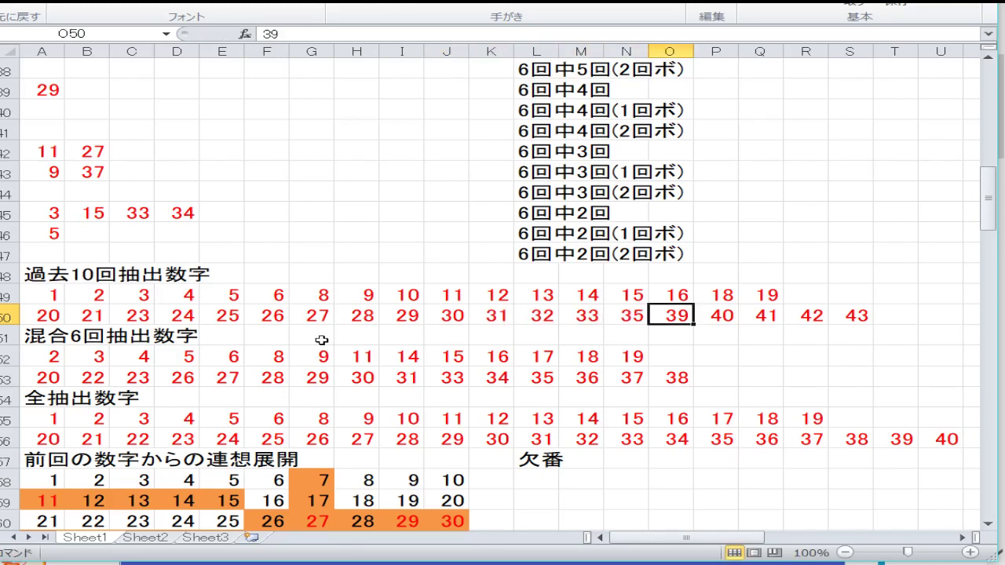
pyautogui.write('37')
pyautogui.press('Right')
pyautogui.write('38')
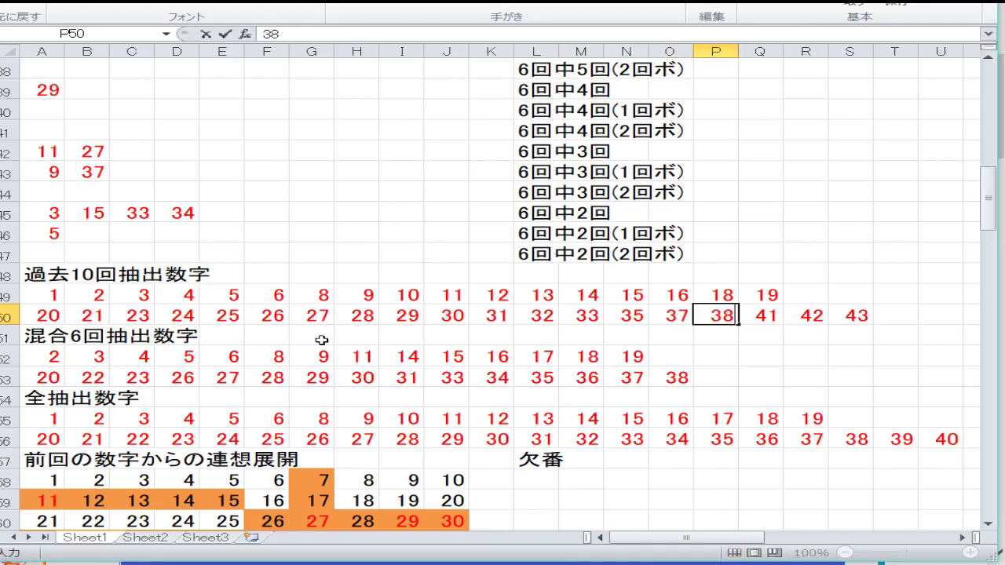
pyautogui.press('Right')
# - Complete the second row of 過去10回抽出数字 by entering 39, 40, 41, 42 and 43 in Q50:U50
pyautogui.write('39')
pyautogui.press('Right')
pyautogui.write('40')
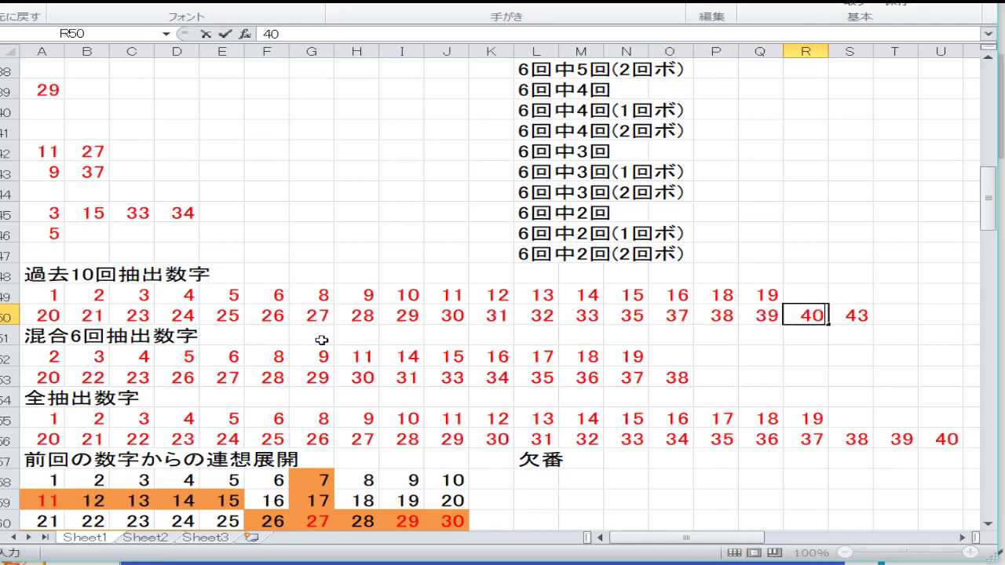
pyautogui.press('Right')
pyautogui.write('41')
pyautogui.press('Right')
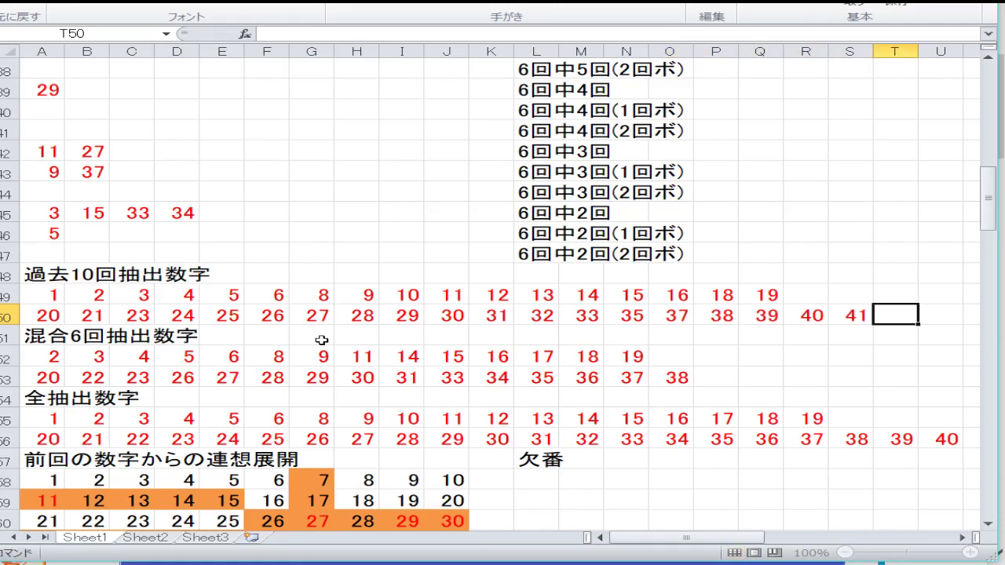
pyautogui.write('42')
pyautogui.press('Right')
pyautogui.write('43')
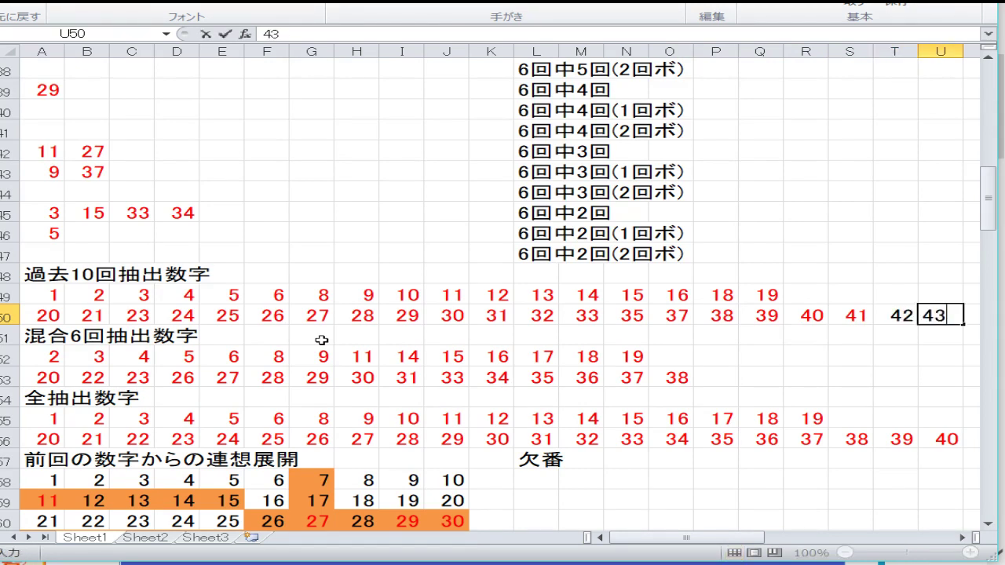
pyautogui.press('Return')
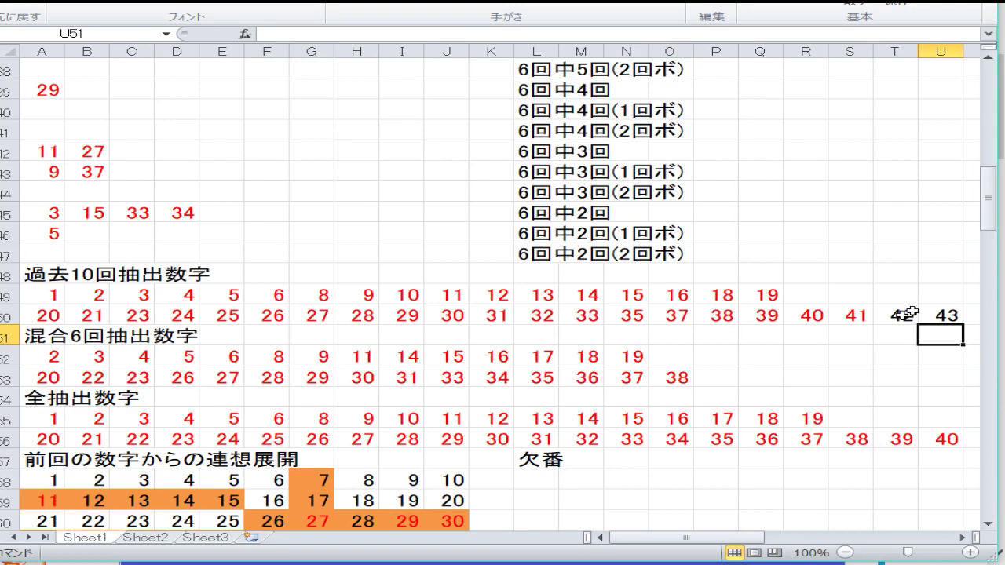
# - Set the font colour of T50:U50 to standard red to match the rest of the row
pyautogui.moveTo(948, 314); pyautogui.dragTo(899, 314)
pyautogui.click(299, 8)
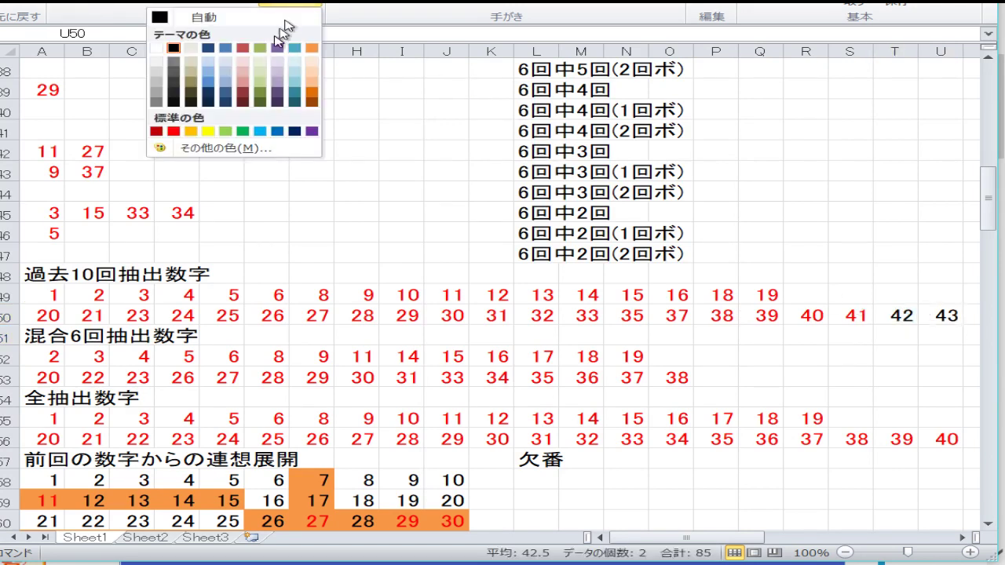
pyautogui.click(176, 133)
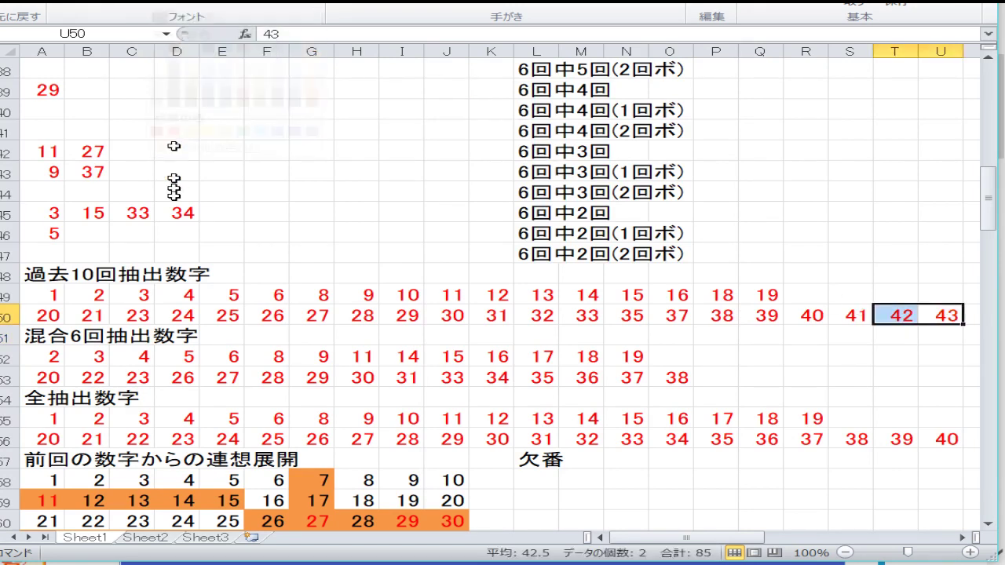
# - Check the first row of the 混合6回抽出数字 list, row 52, for numbers that need updating
pyautogui.click(253, 370)
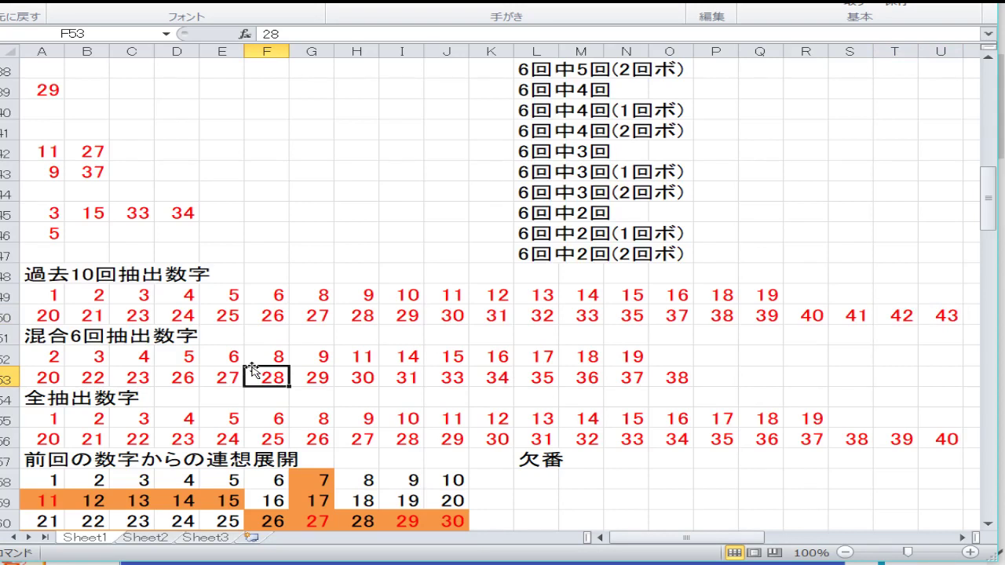
pyautogui.press('Up')
pyautogui.press('Left')
pyautogui.press('Left')
pyautogui.press('Left')
pyautogui.press('Left')
pyautogui.press('Left')
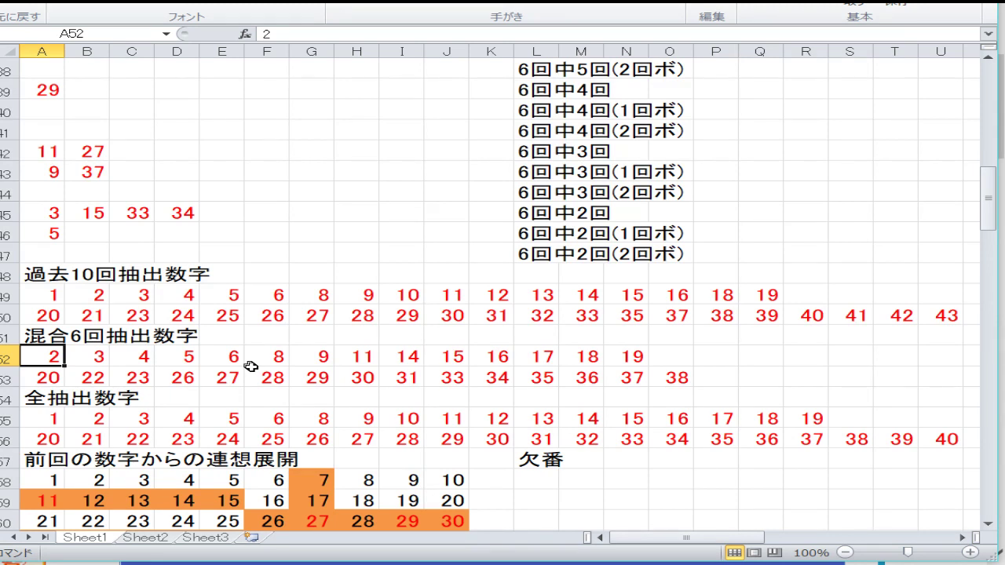
pyautogui.press('Down')
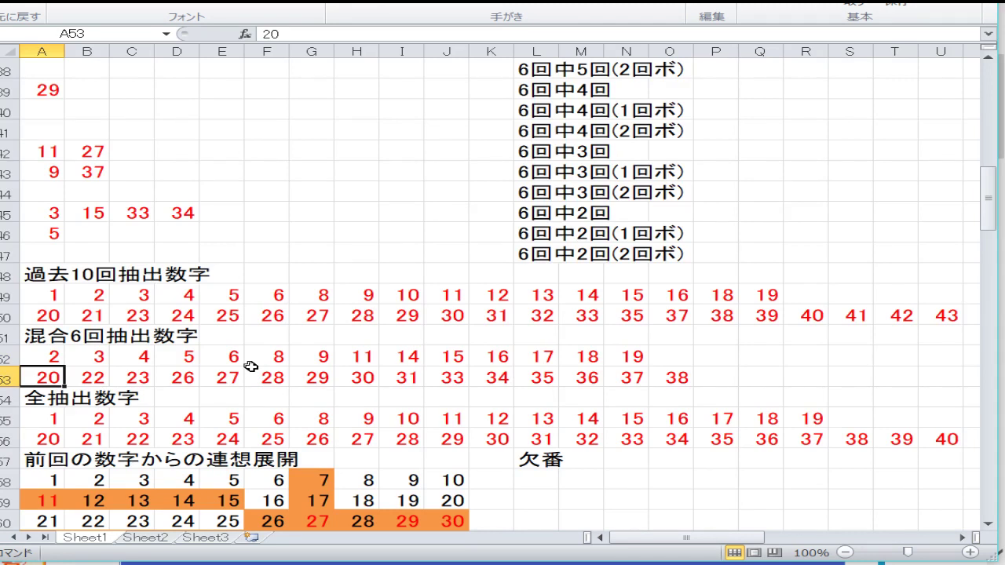
pyautogui.press('Up')
pyautogui.press('Right')
pyautogui.press('Right')
pyautogui.press('Right')
pyautogui.press('Right')
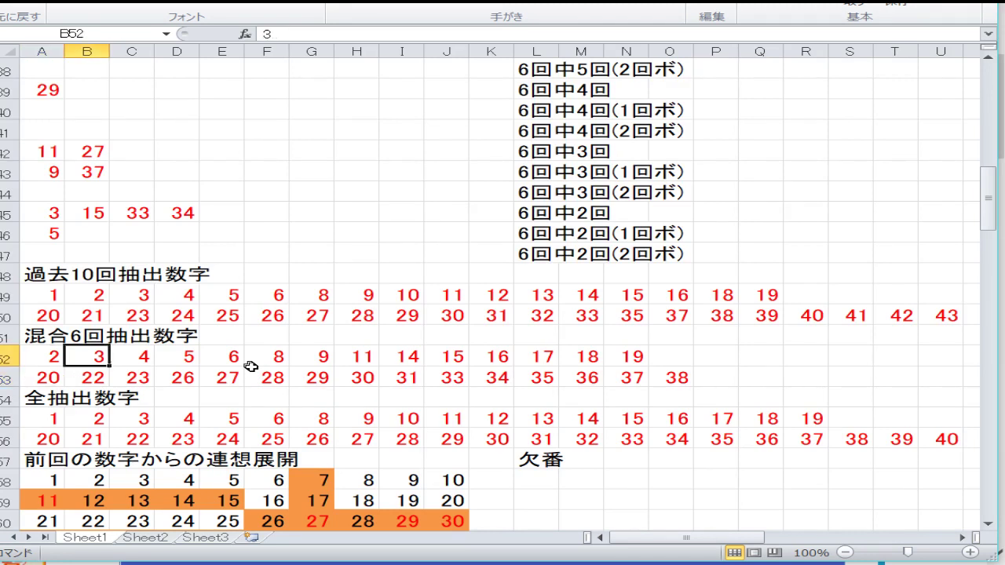
pyautogui.press('Right')
pyautogui.press('Right')
pyautogui.press('Right')
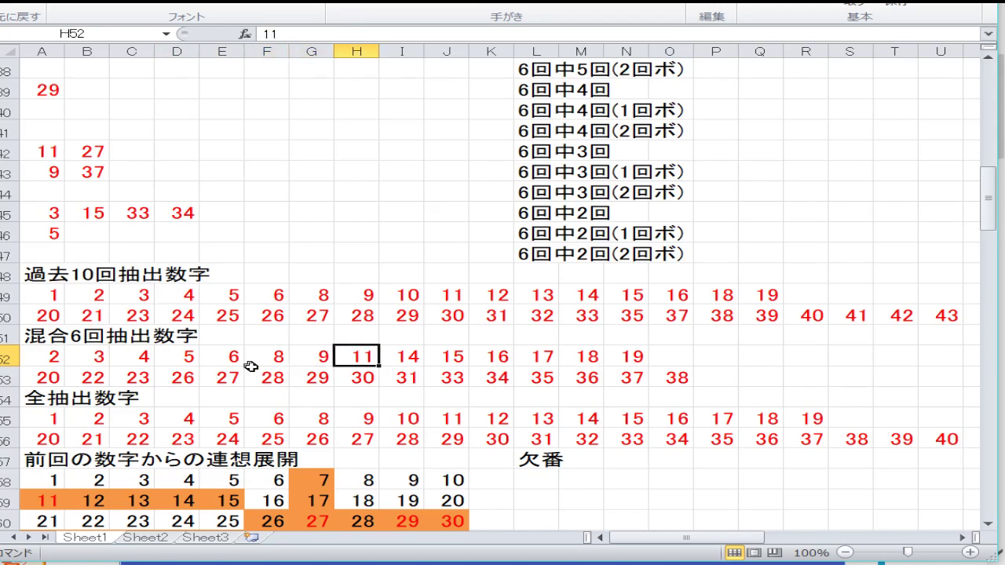
pyautogui.press('Left')
pyautogui.press('Right')
pyautogui.press('Left')
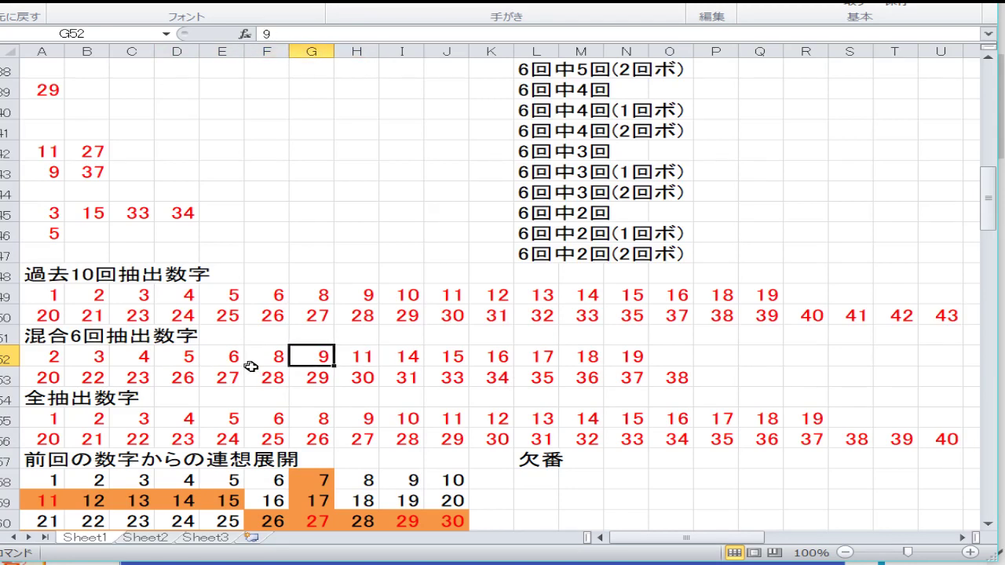
# - Overwrite H52:L52 in the first row of 混合6回抽出数字 with 10, 11, 12, 14 and 15
pyautogui.press('Right')
pyautogui.write('10')
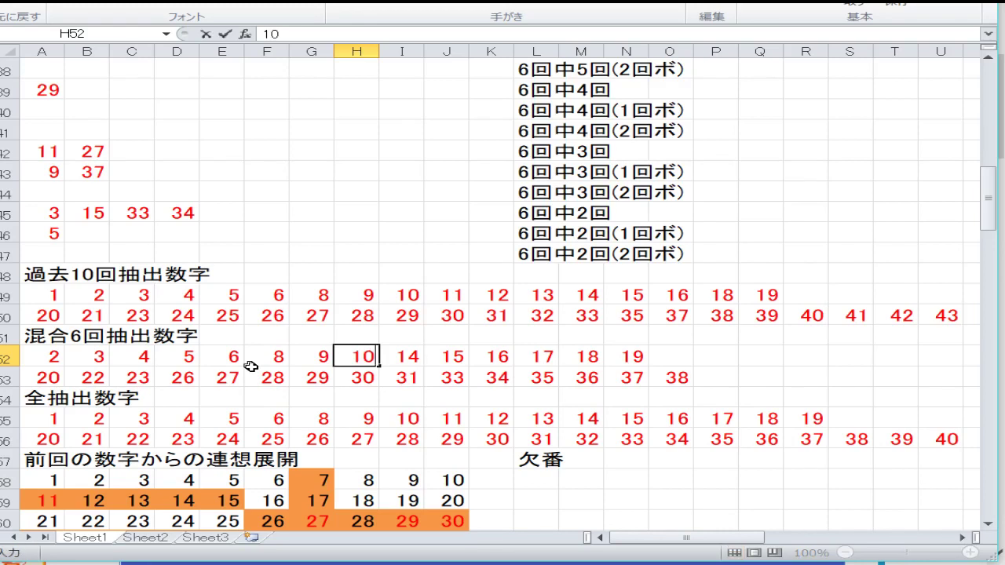
pyautogui.press('Right')
pyautogui.write('11')
pyautogui.press('Right')
pyautogui.write('12')
pyautogui.press('Right')
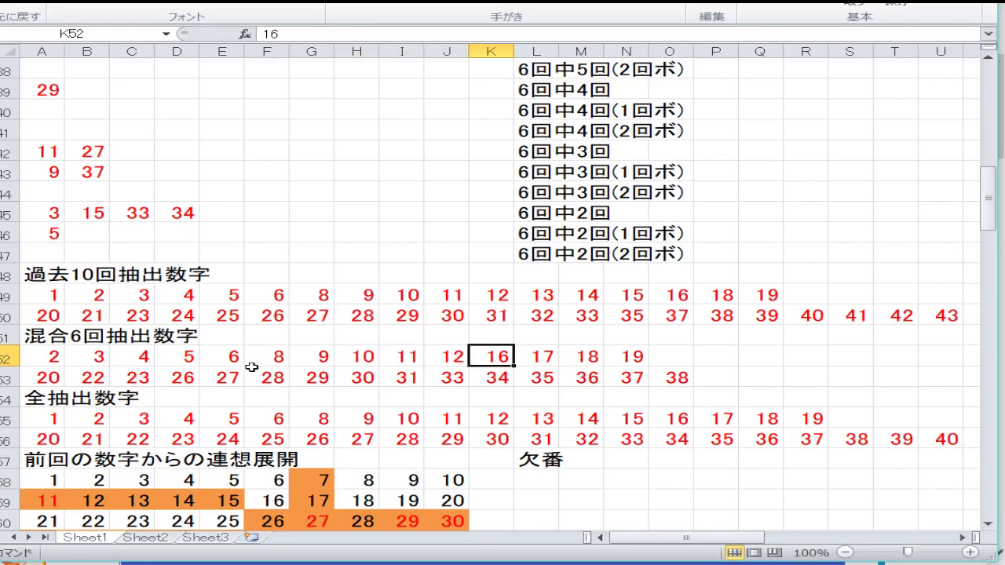
pyautogui.write('14')
pyautogui.press('Right')
pyautogui.write('15')
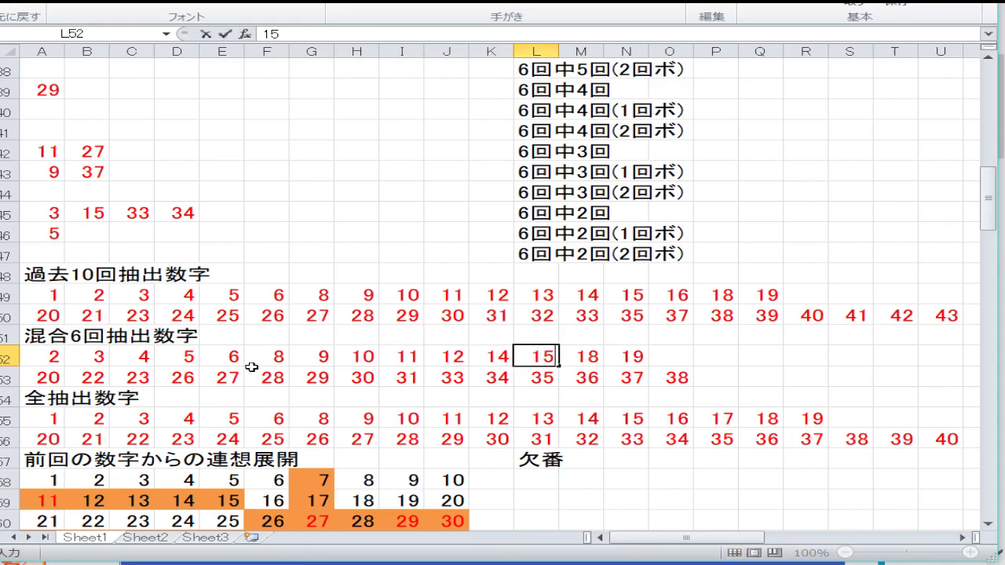
pyautogui.press('Right')
# - Complete the first row of 混合6回抽出数字 with 16, 17 and 18 in M52:O52
pyautogui.write('16')
pyautogui.press('Right')
pyautogui.write('17')
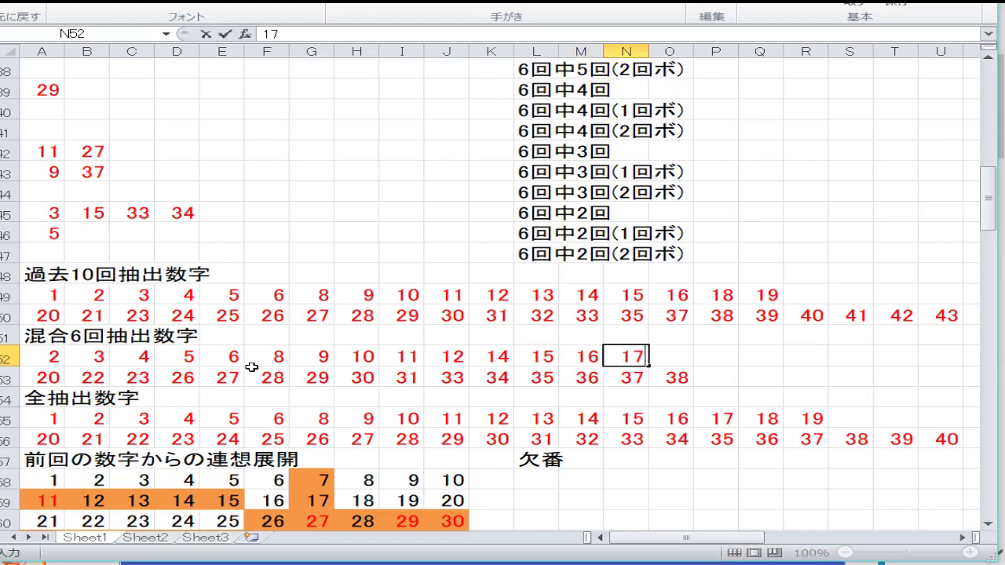
pyautogui.press('Right')
pyautogui.write('18')
pyautogui.press('Return')
# - Overwrite A53:D53 in the second row of 混合6回抽出数字 with 22, 24, 25 and 26
pyautogui.press('Left')
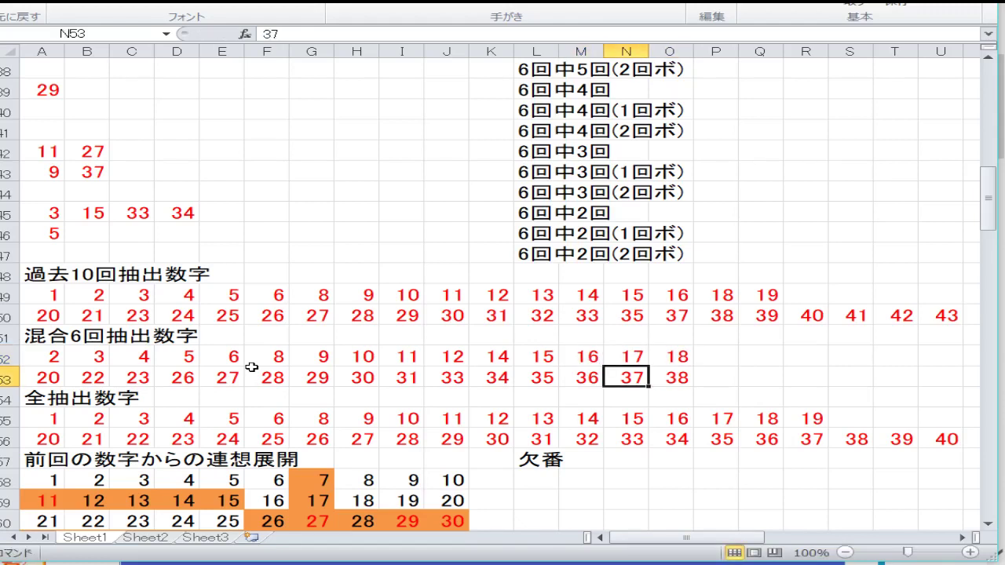
pyautogui.press('Left')
pyautogui.press('Left')
pyautogui.press('Left')
pyautogui.press('Left')
pyautogui.press('Left')
pyautogui.press('Left')
pyautogui.press('Left')
pyautogui.press('Left')
pyautogui.press('Left')
pyautogui.press('Left')
pyautogui.press('Left')
pyautogui.press('Left')
pyautogui.press('Left')
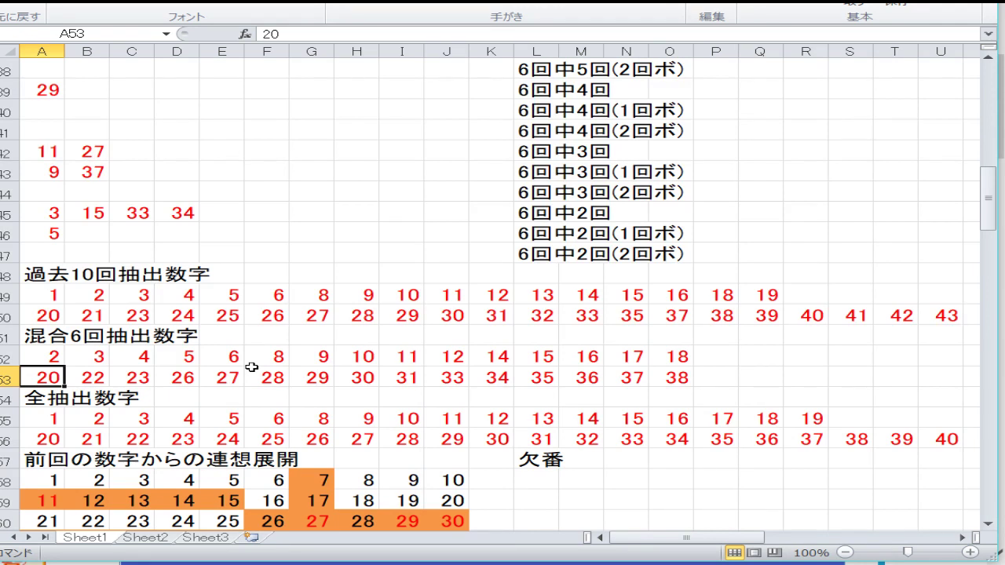
pyautogui.write('22')
pyautogui.press('Right')
pyautogui.write('23')
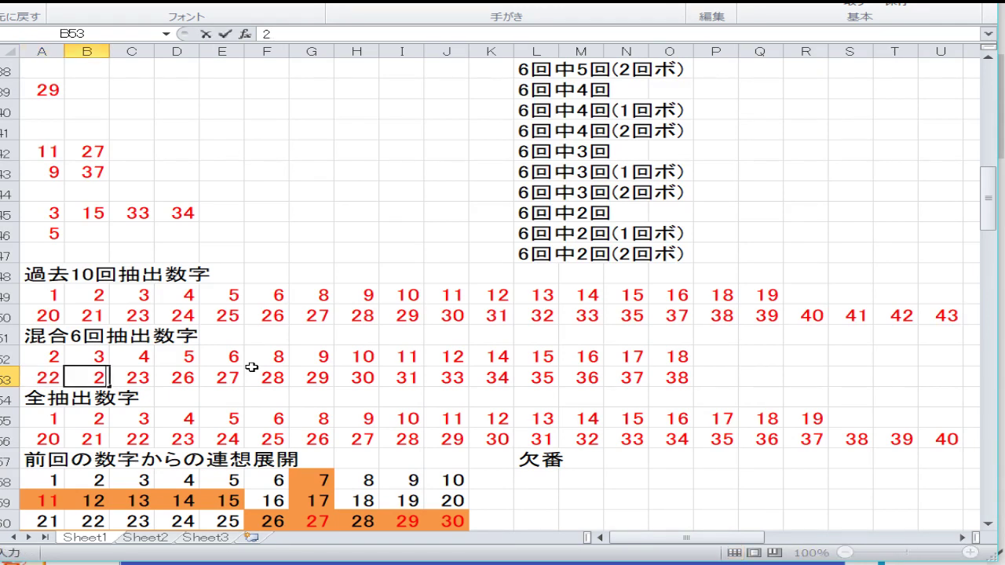
pyautogui.press('BackSpace')
pyautogui.write('4')
pyautogui.press('Right')
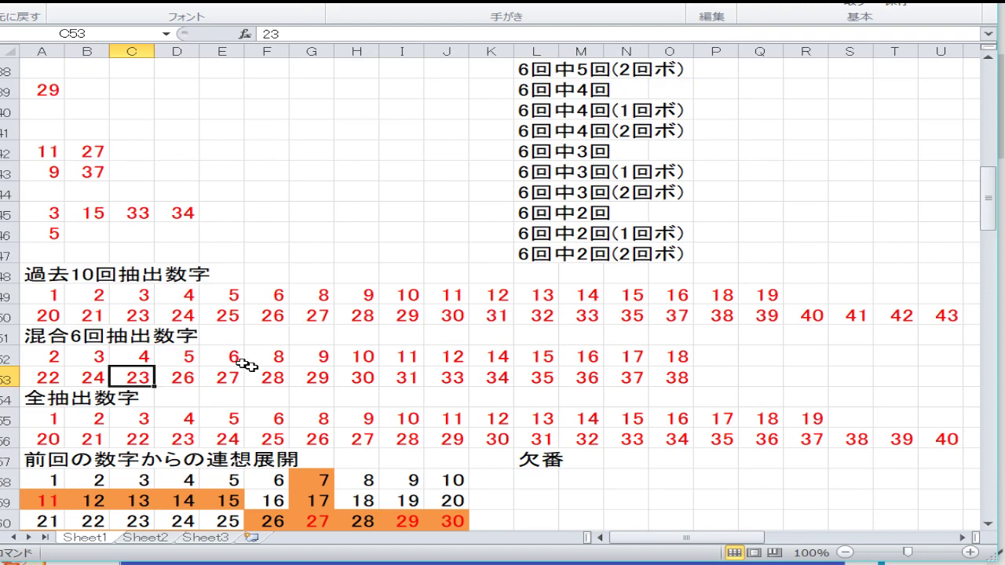
pyautogui.write('25')
pyautogui.press('Right')
pyautogui.write('26')
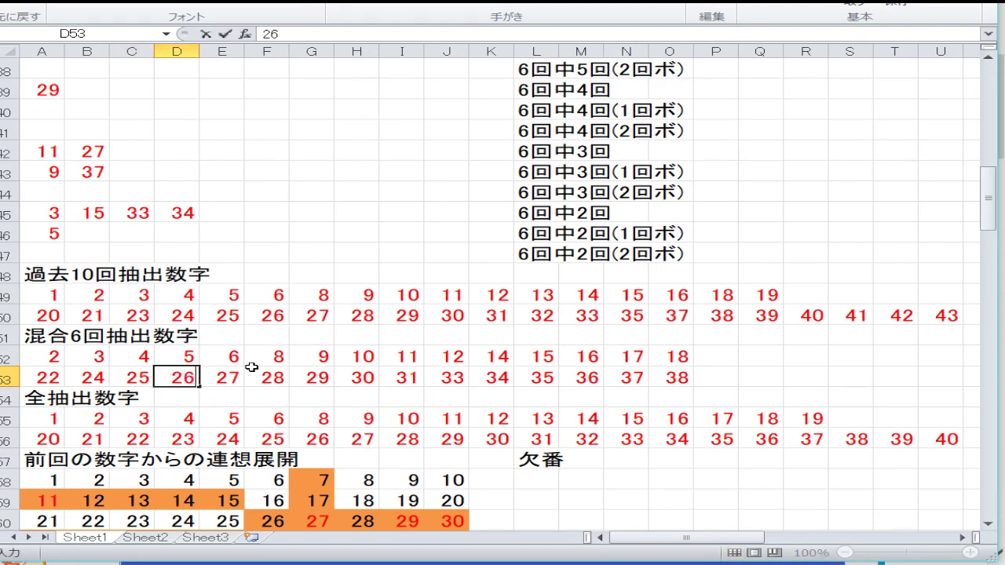
pyautogui.press('Right')
# - Fill E53:I53 in the second row of 混合6回抽出数字 with 27, 28, 29, 30 and 33
pyautogui.write('27')
pyautogui.press('Right')
pyautogui.write('28')
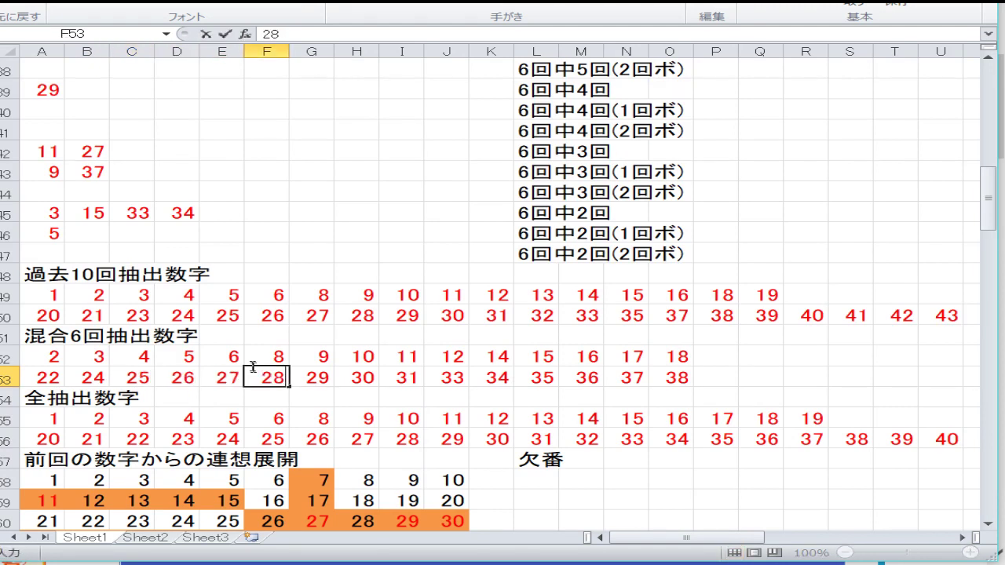
pyautogui.press('Right')
pyautogui.write('29')
pyautogui.press('Right')
pyautogui.write('30')
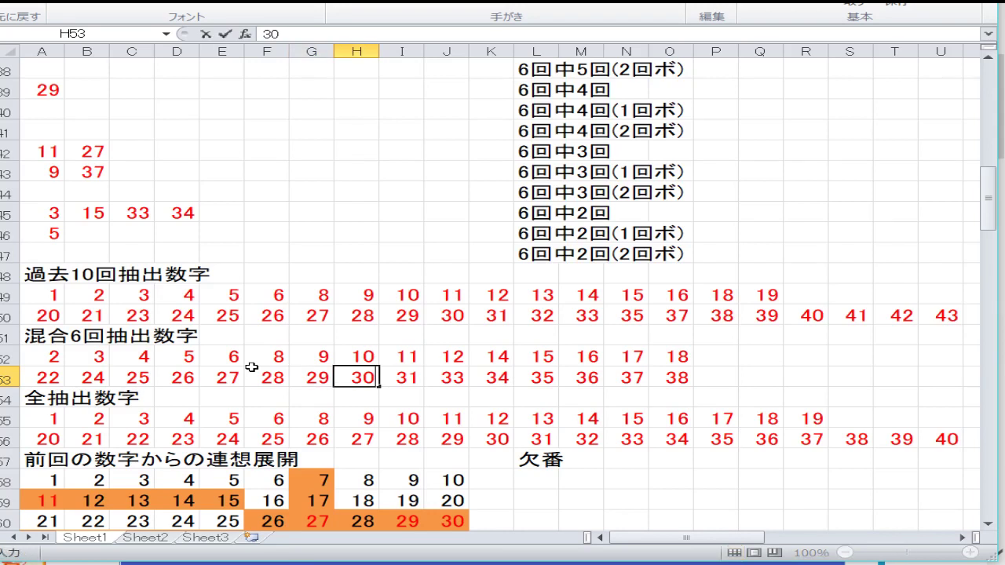
pyautogui.press('Right')
pyautogui.write('33')
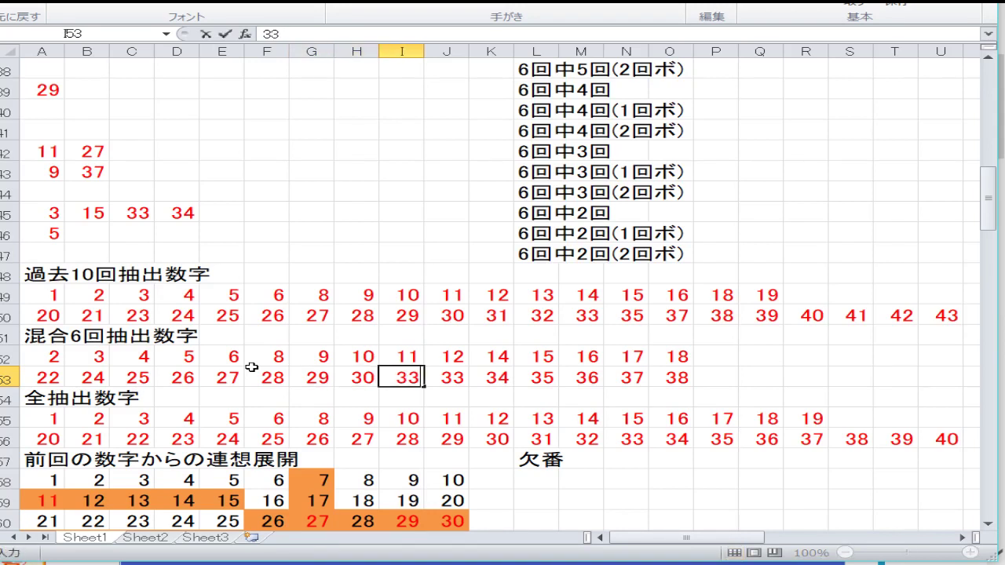
pyautogui.press('Right')
# - Overwrite J53:N53 with 34, 35, 36, 37 and 38, and clear the leftover number in O53
pyautogui.write('34')
pyautogui.press('Right')
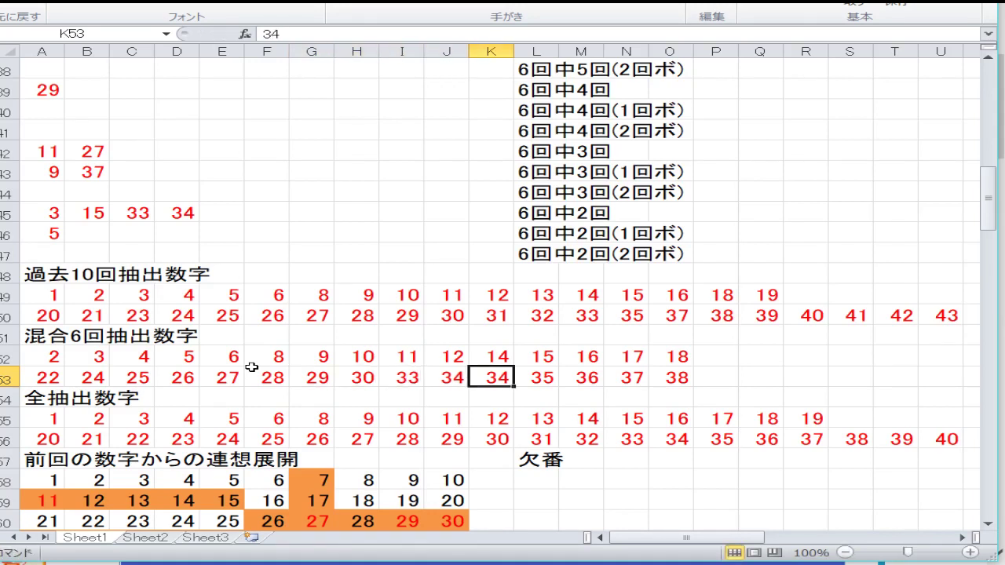
pyautogui.write('35')
pyautogui.press('Right')
pyautogui.write('36')
pyautogui.press('Right')
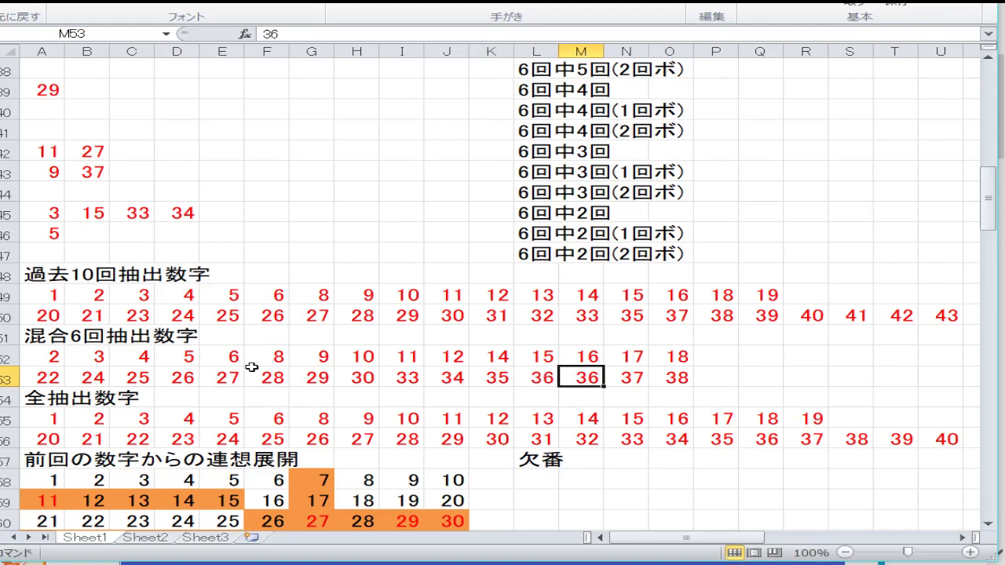
pyautogui.write('37')
pyautogui.press('Right')
pyautogui.write('38')
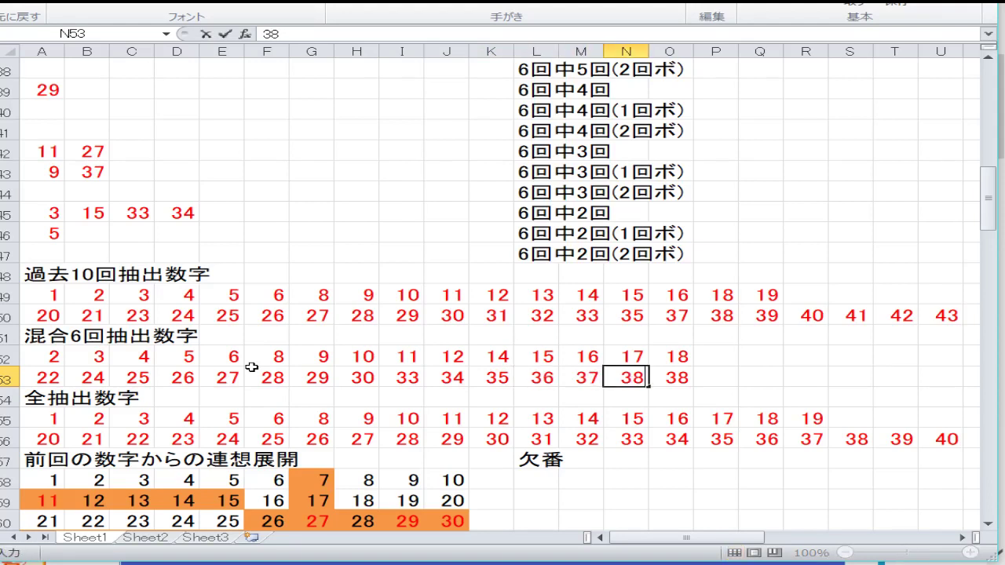
pyautogui.press('Right')
pyautogui.write('3')
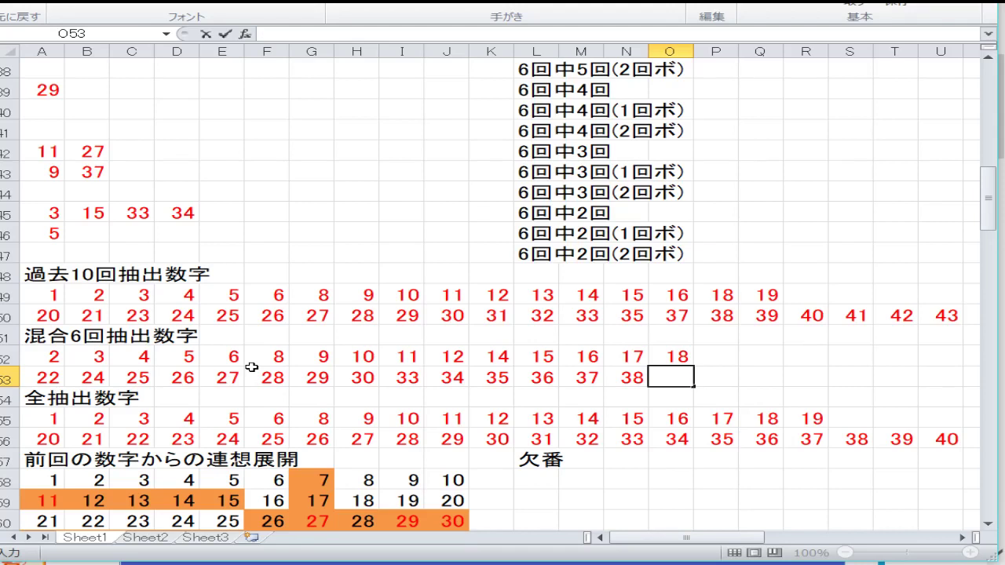
pyautogui.press('Return')
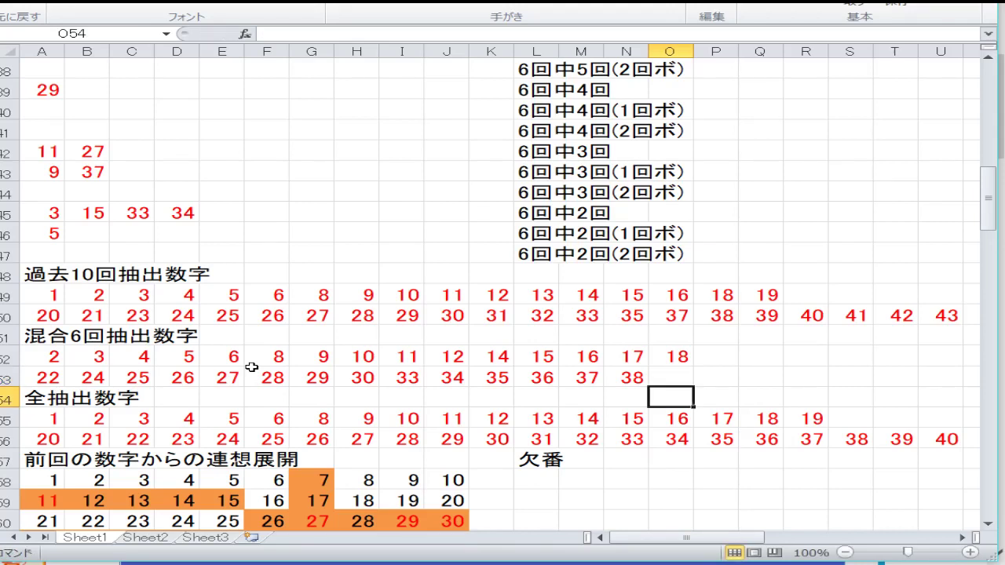
# - Check the first row of 全抽出数字 in A55:R55 against the refreshed extracted-number lists above it
pyautogui.press('Left')
pyautogui.press('Left')
pyautogui.press('Left')
pyautogui.press('Left')
pyautogui.press('Left')
pyautogui.press('Left')
pyautogui.press('Left')
pyautogui.press('Left')
pyautogui.press('Left')
pyautogui.press('Left')
pyautogui.press('Left')
pyautogui.press('Left')
pyautogui.press('Left')
pyautogui.press('Left')
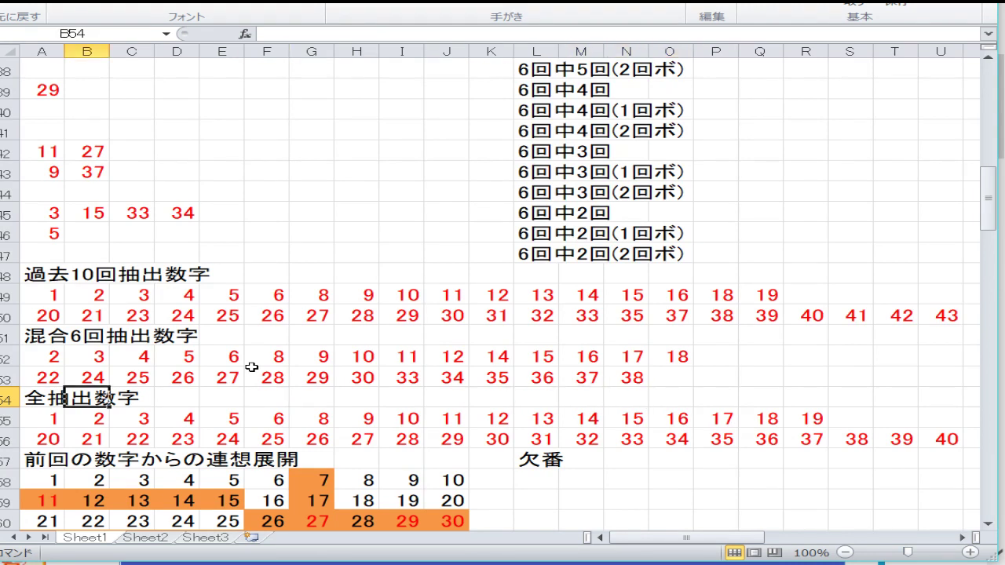
pyautogui.press('Down')
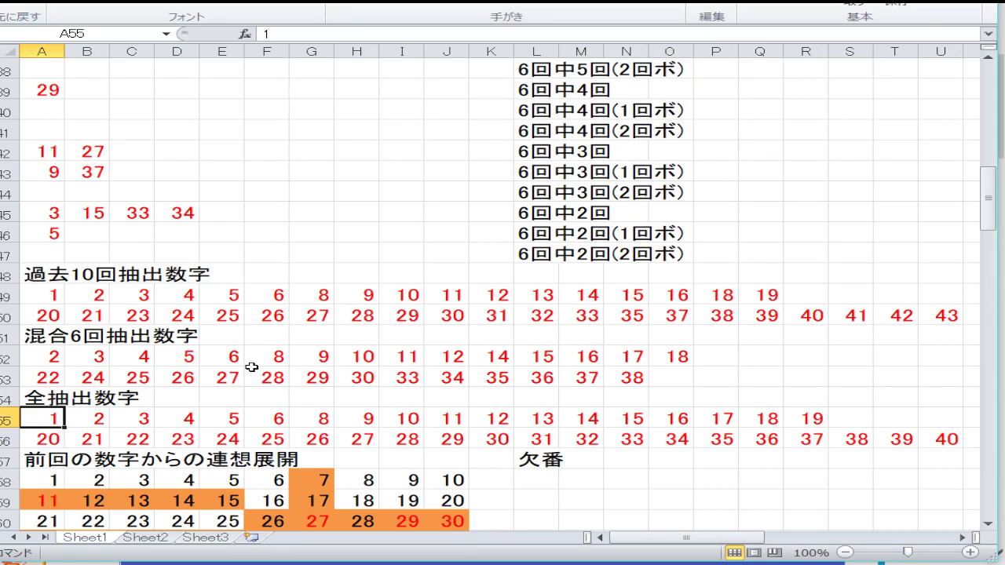
pyautogui.press('Right')
pyautogui.press('Left')
pyautogui.press('Right')
pyautogui.press('Left')
pyautogui.press('Right')
pyautogui.press('Right')
pyautogui.press('Right')
pyautogui.press('Right')
pyautogui.press('Right')
pyautogui.press('Right')
pyautogui.press('Right')
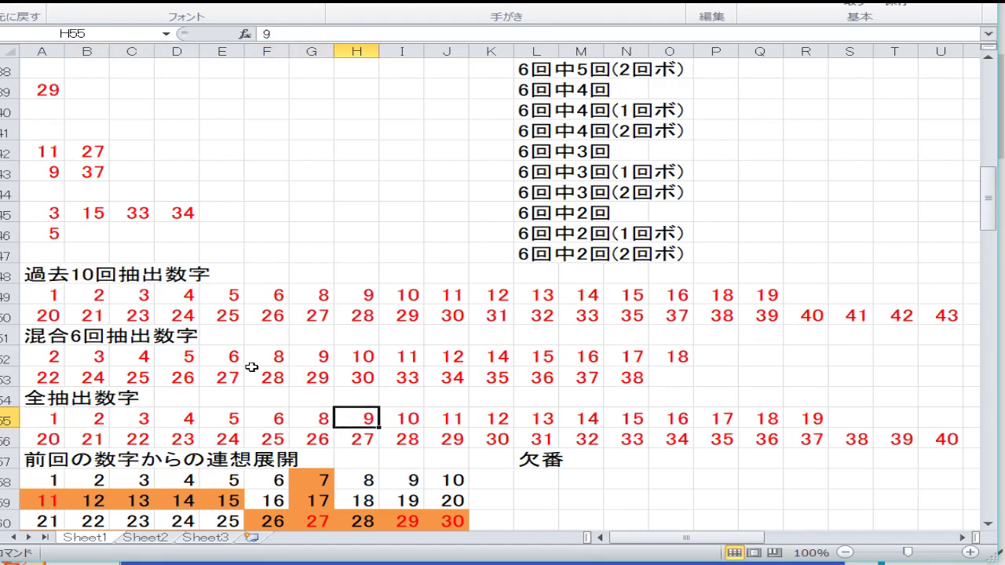
pyautogui.press('Left')
pyautogui.press('Right')
pyautogui.press('Right')
pyautogui.press('Right')
pyautogui.press('Right')
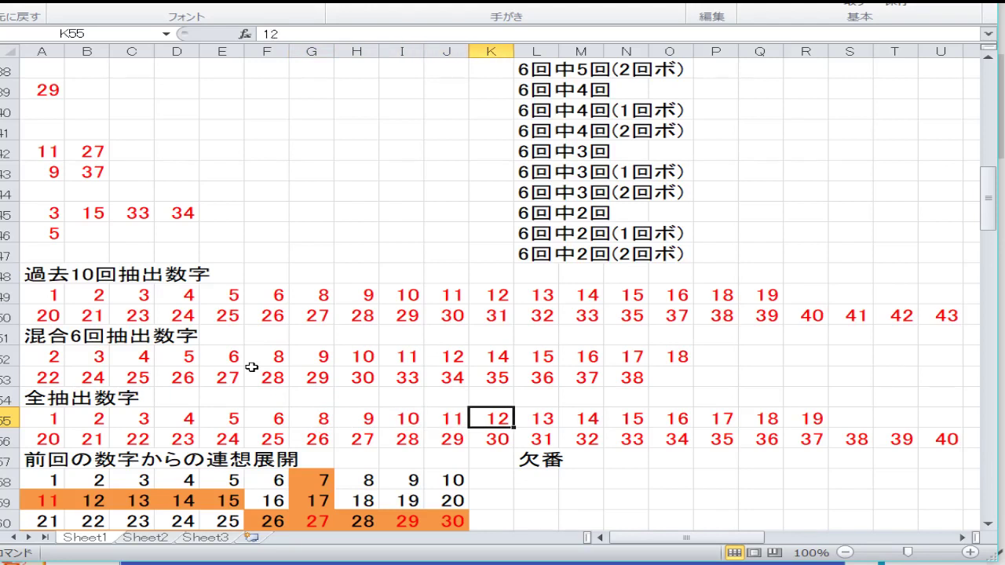
pyautogui.press('Right')
pyautogui.press('Right')
pyautogui.press('Right')
pyautogui.press('Right')
pyautogui.press('Right')
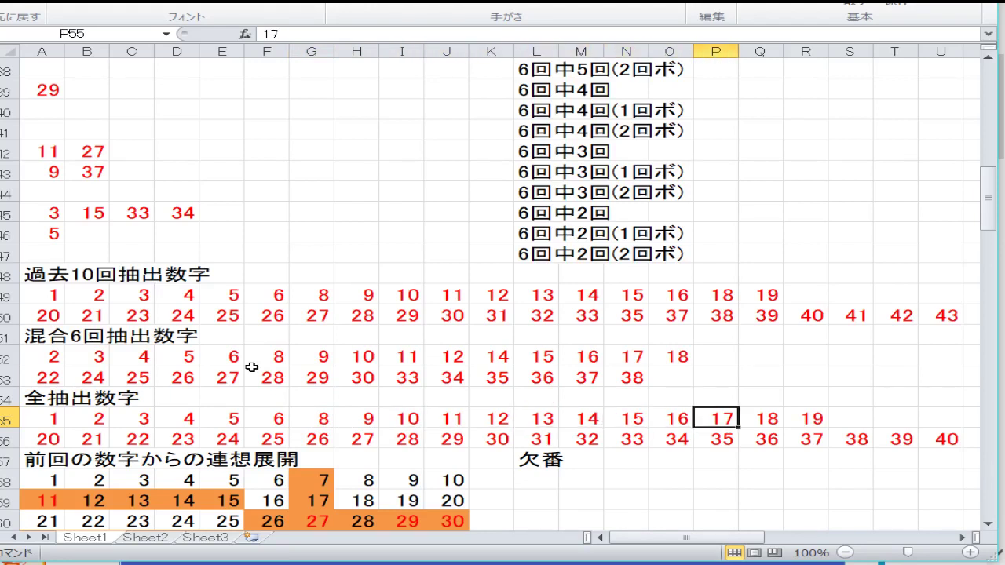
pyautogui.press('Right')
pyautogui.press('Right')
# - Check the second row of 全抽出数字, from 20 in A56 onward, against the same lists
pyautogui.press('Down')
pyautogui.press('Left')
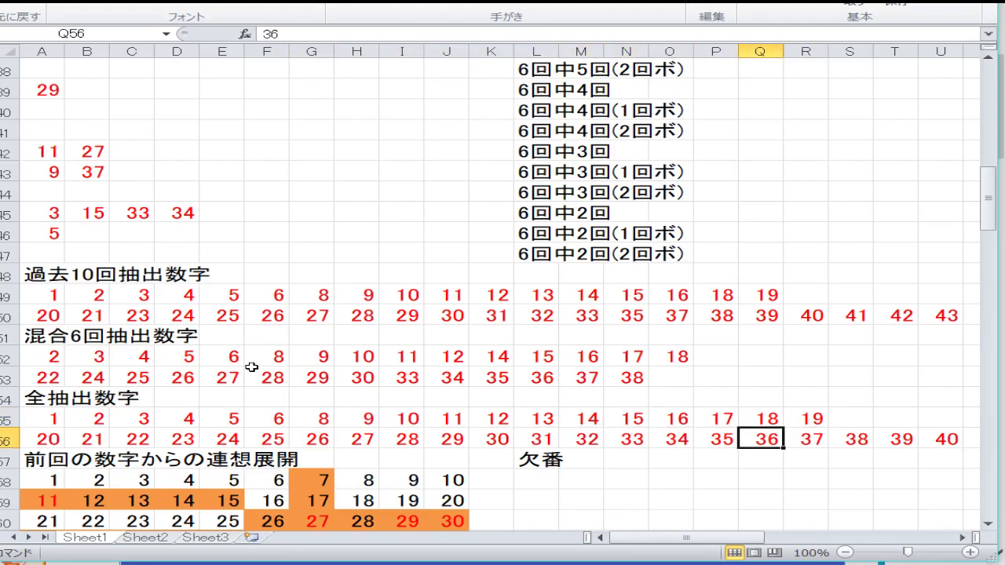
pyautogui.press('Left')
pyautogui.press('Left')
pyautogui.press('Left')
pyautogui.press('Left')
pyautogui.press('Left')
pyautogui.press('Left')
pyautogui.press('Left')
pyautogui.press('Left')
pyautogui.press('Left')
pyautogui.press('Left')
pyautogui.press('Left')
pyautogui.press('Left')
pyautogui.press('Left')
pyautogui.press('Left')
pyautogui.press('Left')
pyautogui.press('Left')
pyautogui.press('Right')
pyautogui.press('Right')
pyautogui.press('Right')
pyautogui.press('Right')
pyautogui.press('Right')
pyautogui.press('Right')
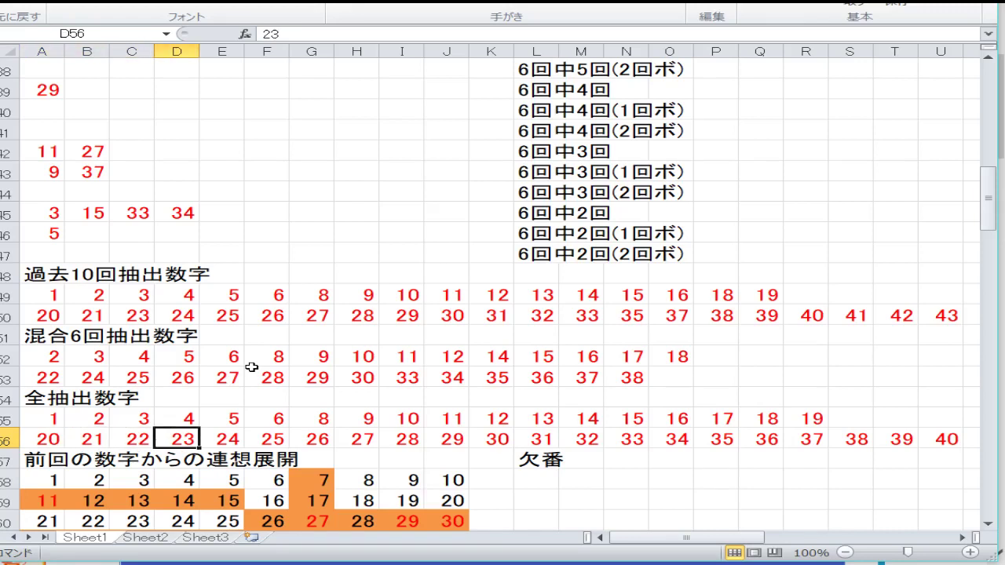
pyautogui.press('Right')
pyautogui.press('Right')
pyautogui.press('Right')
pyautogui.press('Right')
pyautogui.press('Right')
pyautogui.press('Right')
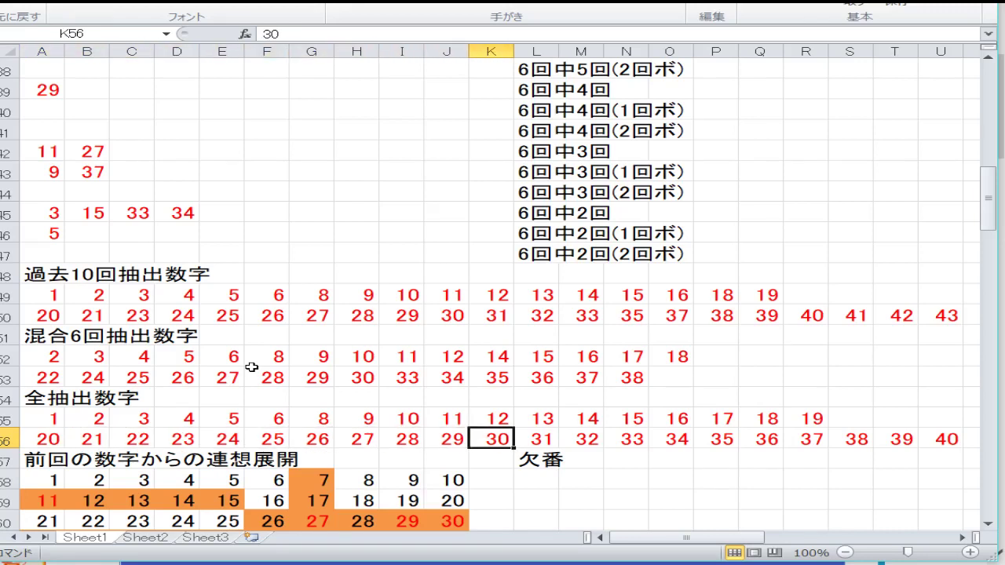
pyautogui.press('Right')
pyautogui.press('Right')
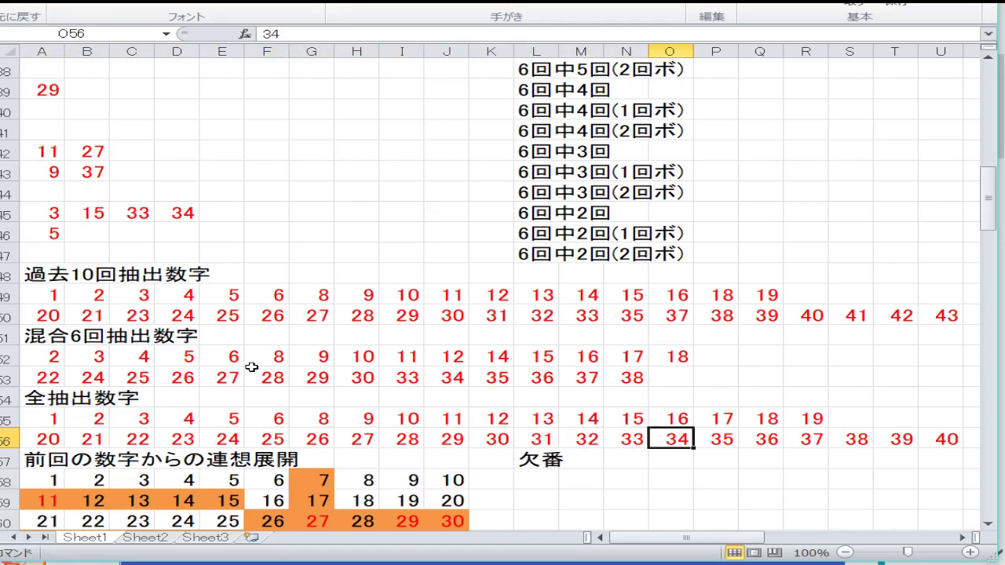
pyautogui.press('Right')
pyautogui.press('Right')
pyautogui.press('Right')
pyautogui.press('Right')
pyautogui.press('Right')
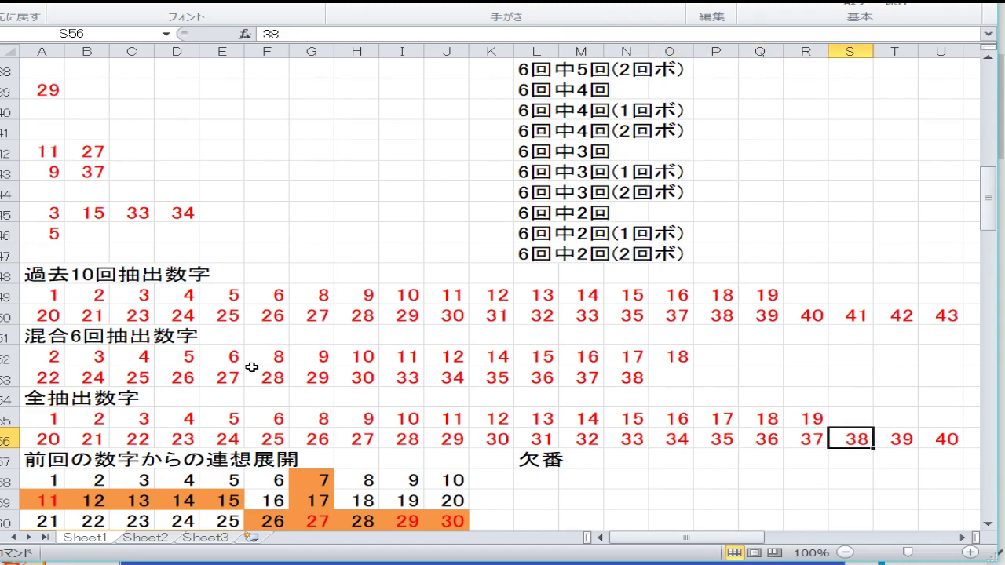
pyautogui.press('Right')
pyautogui.press('Right')
pyautogui.press('Right')
pyautogui.press('Right')
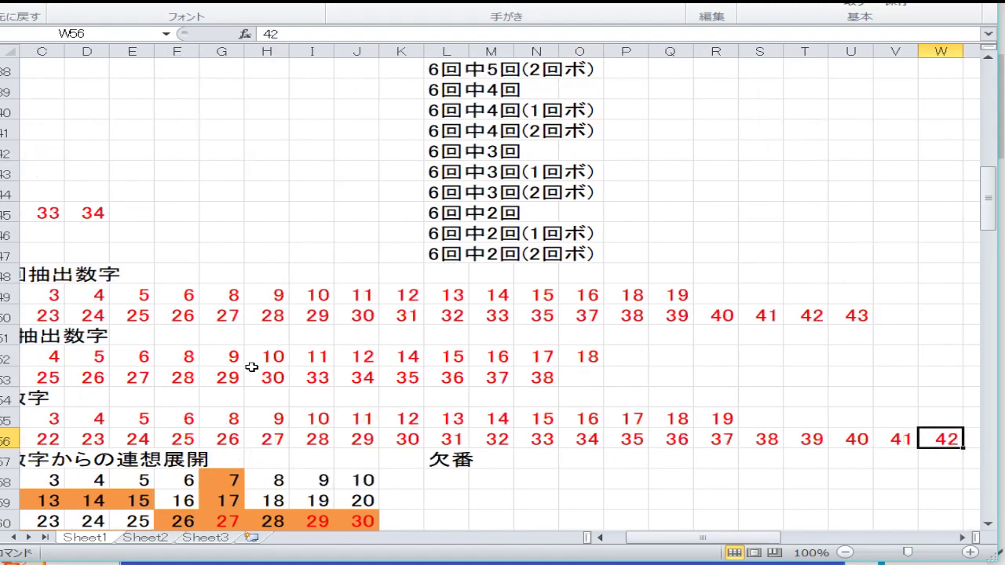
pyautogui.press('Left')
pyautogui.press('Left')
pyautogui.press('Left')
pyautogui.press('Left')
pyautogui.press('Left')
pyautogui.press('Left')
pyautogui.press('Left')
pyautogui.press('Left')
pyautogui.press('Left')
pyautogui.press('Left')
pyautogui.press('Left')
pyautogui.press('Left')
pyautogui.press('Left')
pyautogui.press('Left')
pyautogui.press('Left')
pyautogui.press('Left')
pyautogui.press('Left')
pyautogui.press('Left')
pyautogui.press('Left')
pyautogui.press('Left')
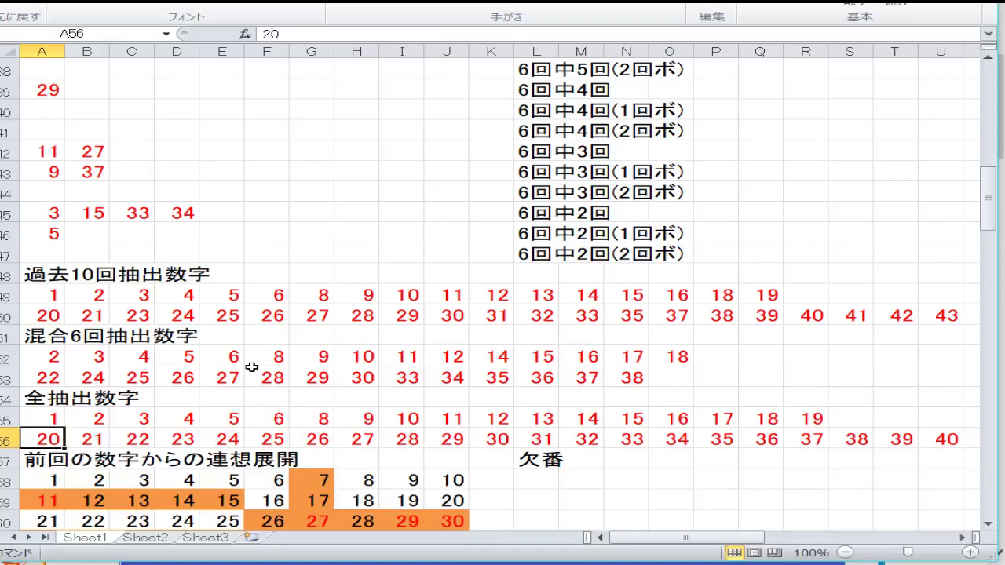
# - Reset the font colour of rows 58 to 62 under 前回の数字からの連想展開 to black
pyautogui.press('Down')
pyautogui.press('Down')
pyautogui.press('Down')
pyautogui.press('Down')
pyautogui.press('Down')
pyautogui.press('Down')
pyautogui.press('Down')
pyautogui.press('Down')
pyautogui.press('Down')
pyautogui.press('Down')
pyautogui.press('Down')
pyautogui.press('Down')
pyautogui.press('Down')
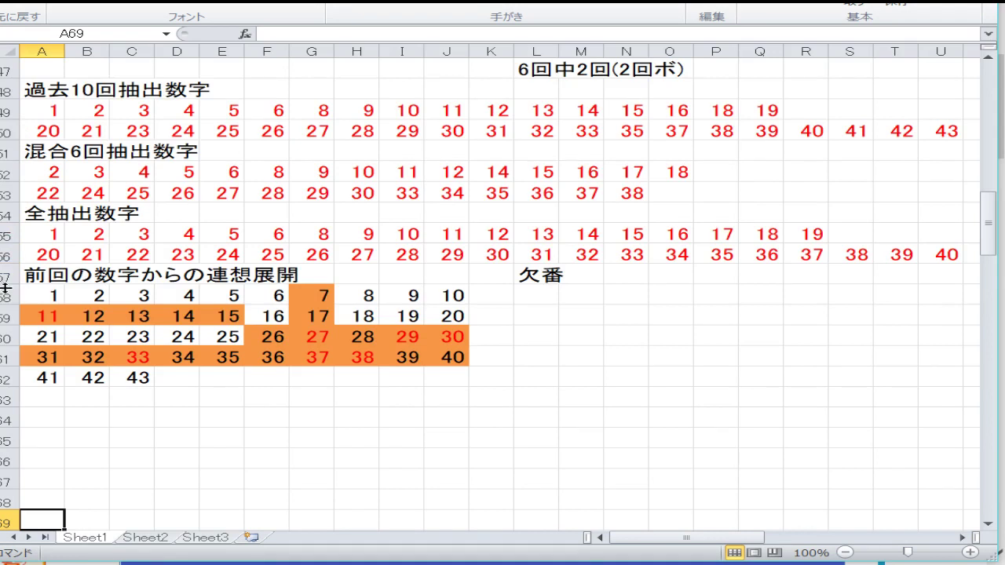
pyautogui.moveTo(6, 295); pyautogui.dragTo(5, 378)
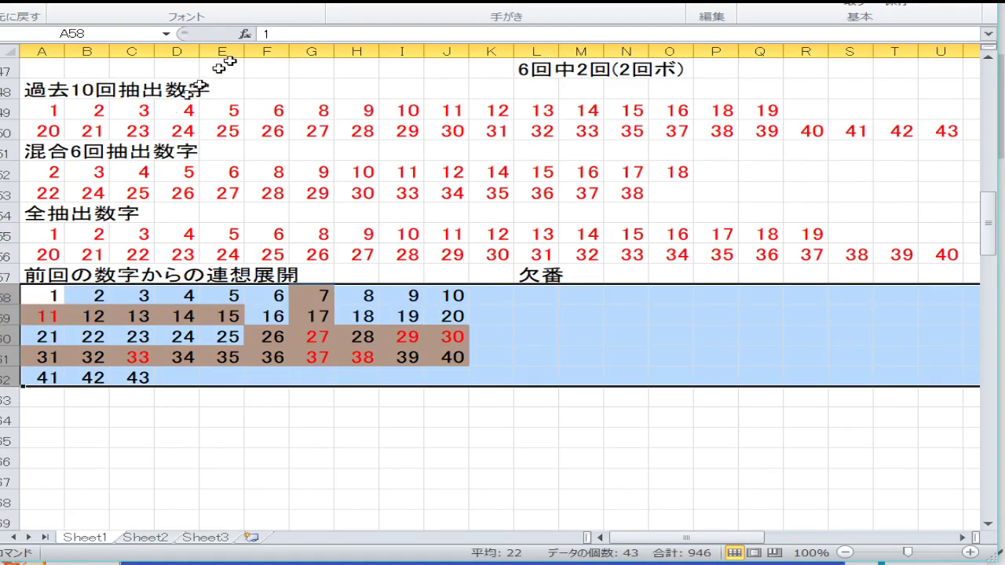
pyautogui.click(310, 5)
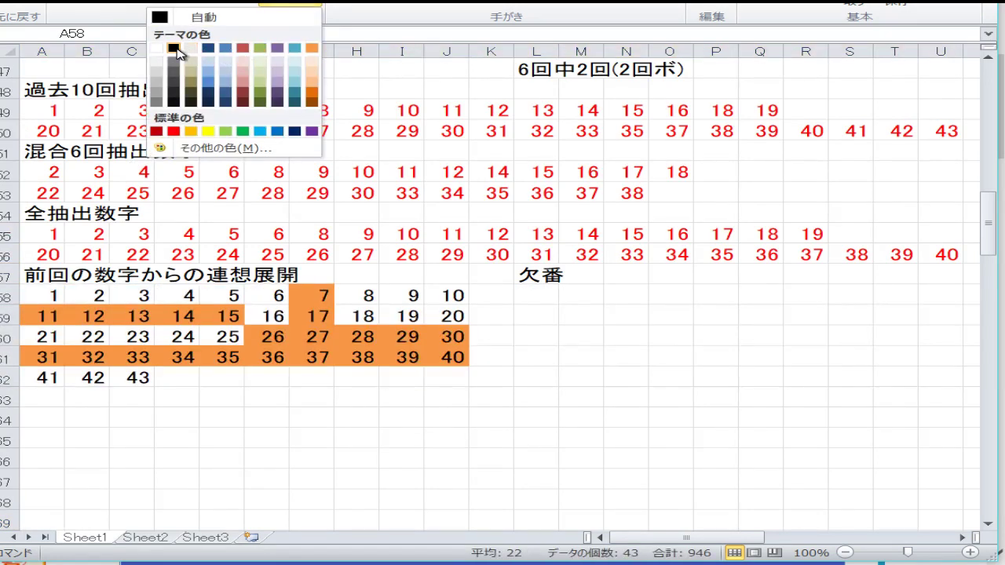
pyautogui.press('Escape')
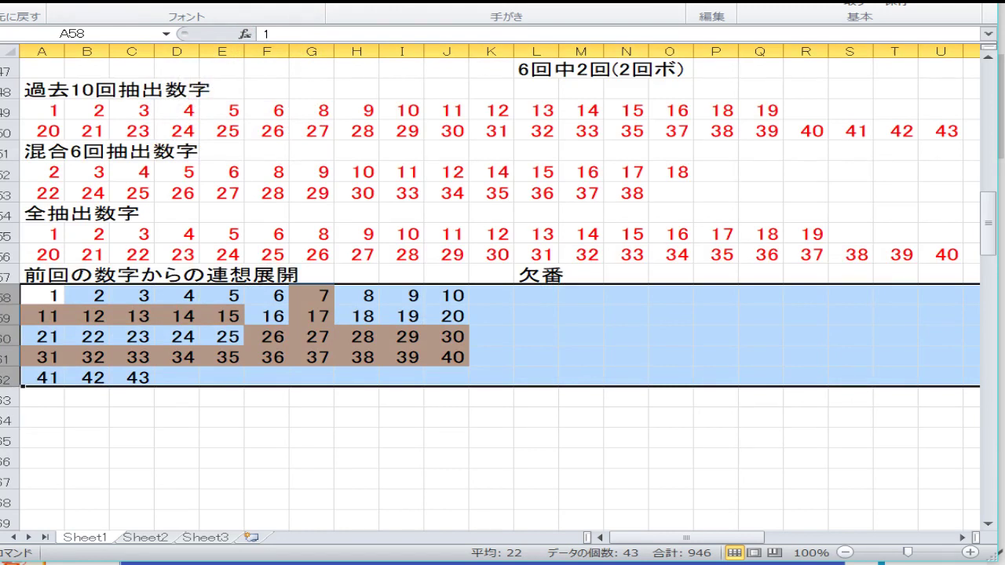
# - Remove the fill colour from rows 58 to 62 of the 前回の数字からの連想展開 grid
pyautogui.click(242, 6)
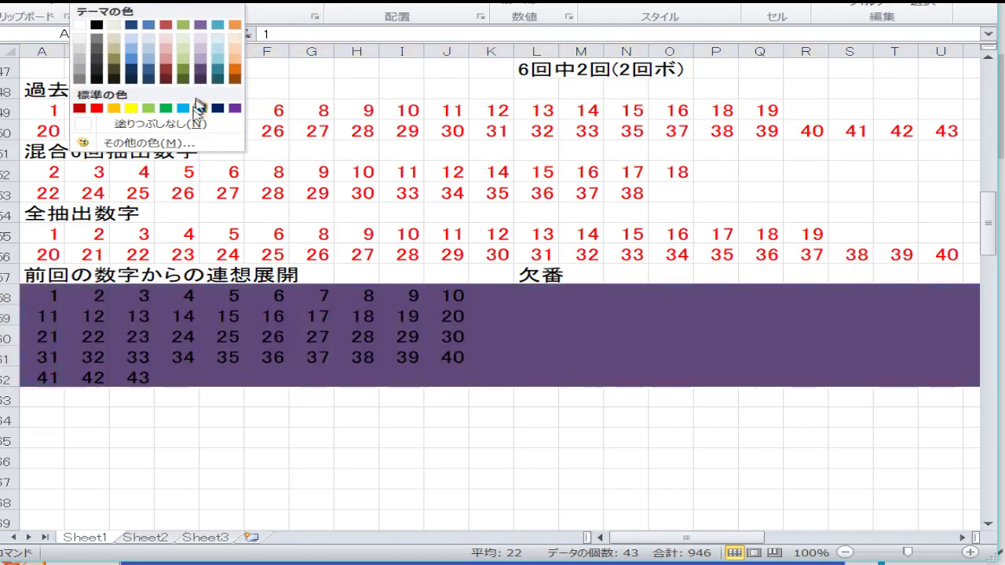
pyautogui.click(189, 123)
pyautogui.click(267, 336)
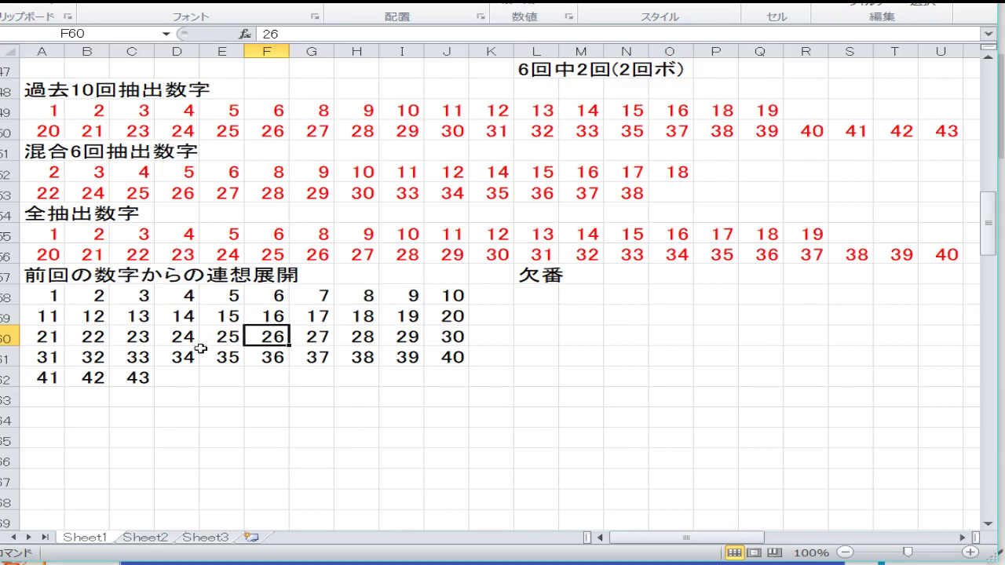
pyautogui.click(228, 339)
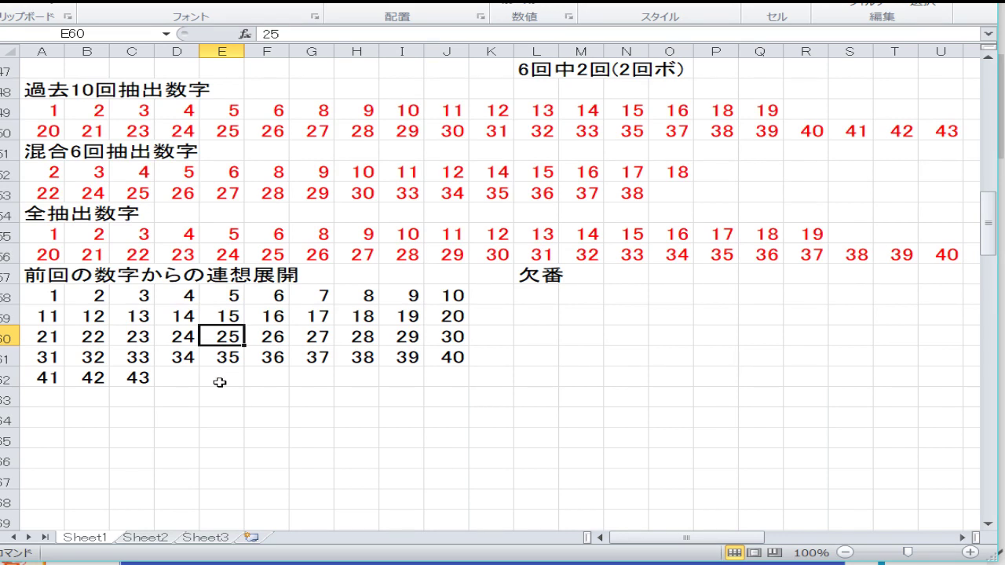
pyautogui.click(192, 354)
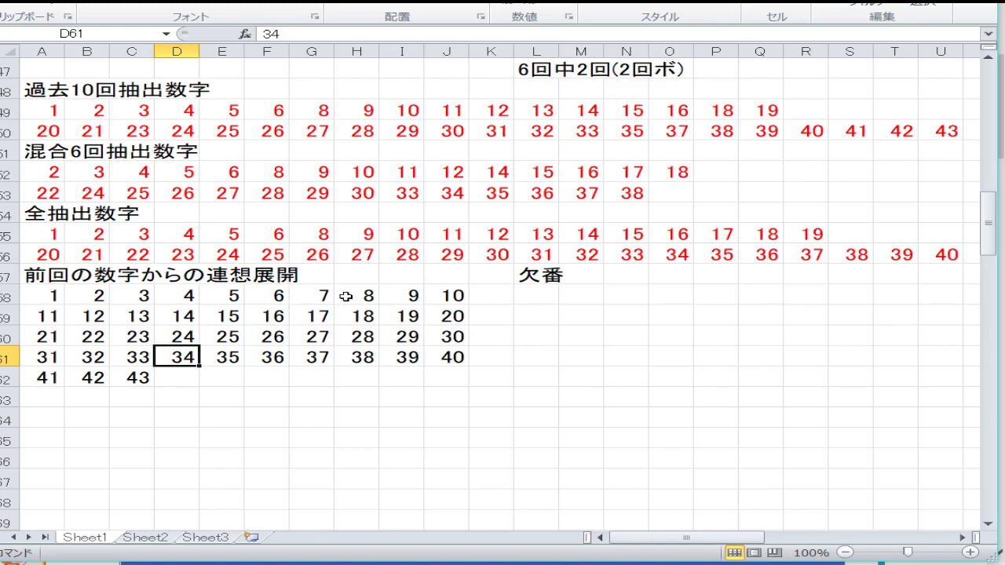
# - Colour the numbers 9, 10, 11, 12, 15, 29 and 37 red in the 前回の数字からの連想展開 grid
pyautogui.click(407, 294)
pyautogui.moveTo(448, 295); pyautogui.dragTo(397, 296)
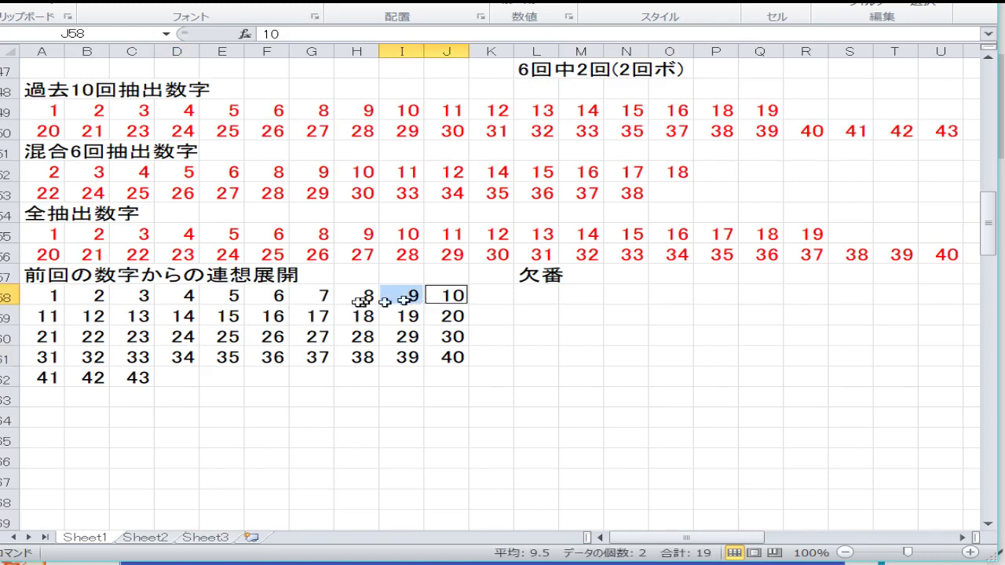
pyautogui.keyDown('ctrl'); pyautogui.click(101, 314); pyautogui.keyUp('ctrl')
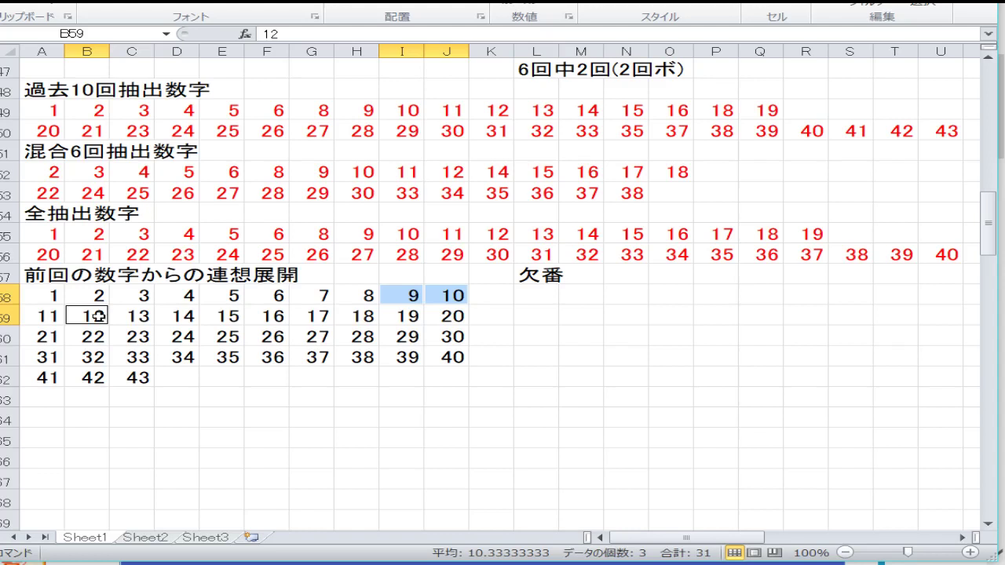
pyautogui.keyDown('ctrl'); pyautogui.click(235, 320); pyautogui.keyUp('ctrl')
pyautogui.keyDown('ctrl'); pyautogui.click(395, 336); pyautogui.keyUp('ctrl')
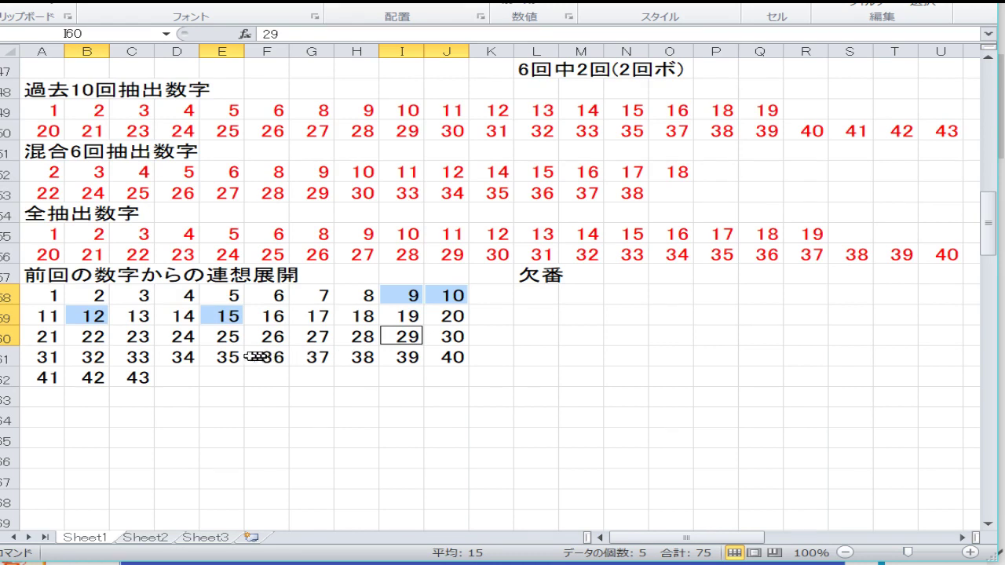
pyautogui.keyDown('ctrl'); pyautogui.click(306, 357); pyautogui.keyUp('ctrl')
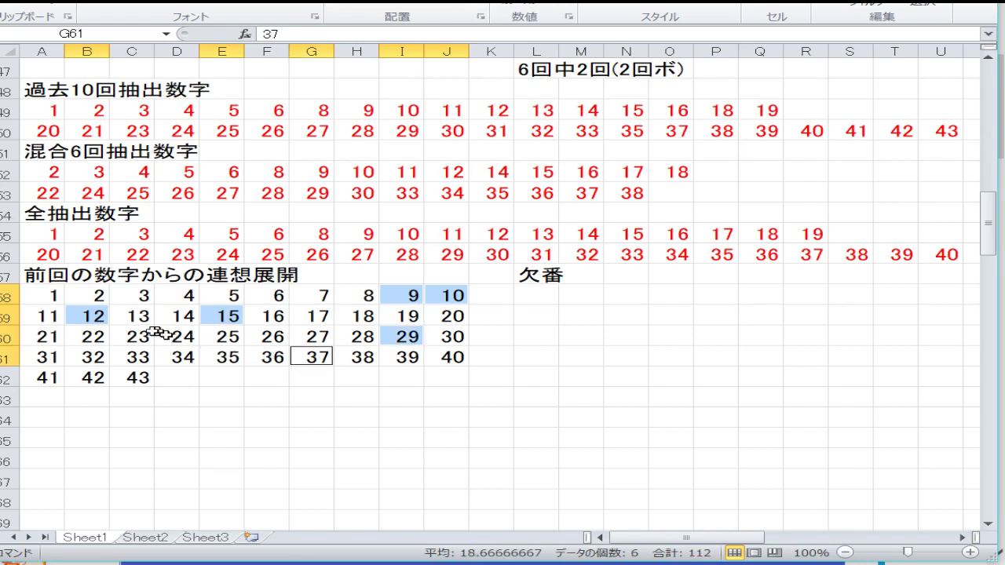
pyautogui.keyDown('ctrl'); pyautogui.click(54, 315); pyautogui.keyUp('ctrl')
pyautogui.click(272, 8)
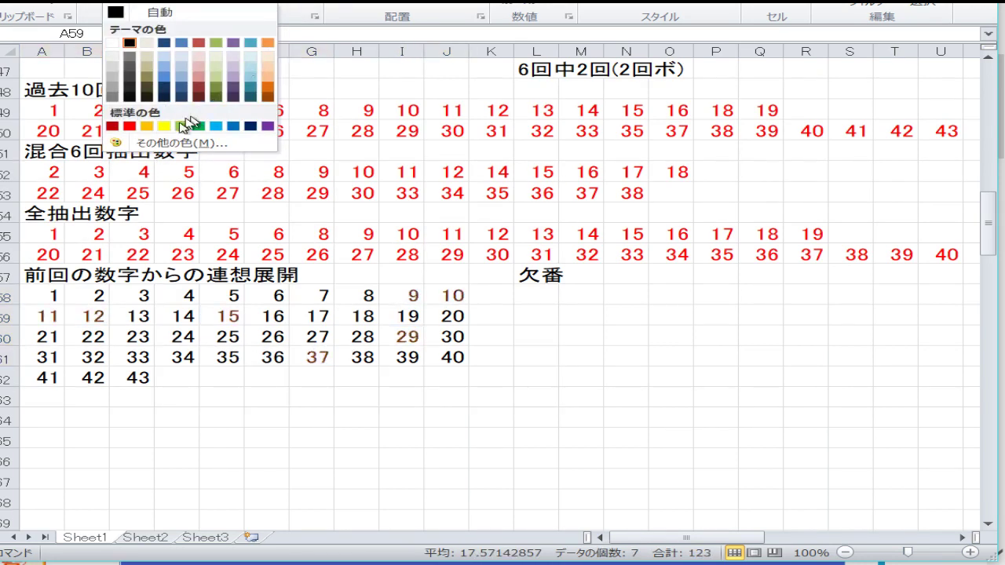
pyautogui.click(132, 127)
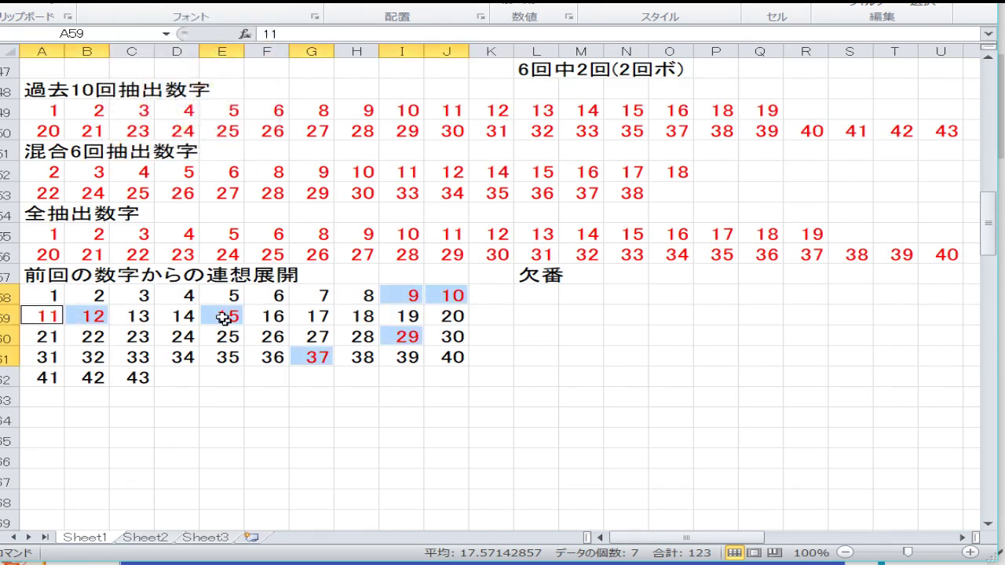
# - Fill the cells for 11 to 15 (A59:E59) and 6 to 10 (F58:J58) with orange
pyautogui.moveTo(225, 316); pyautogui.dragTo(55, 315)
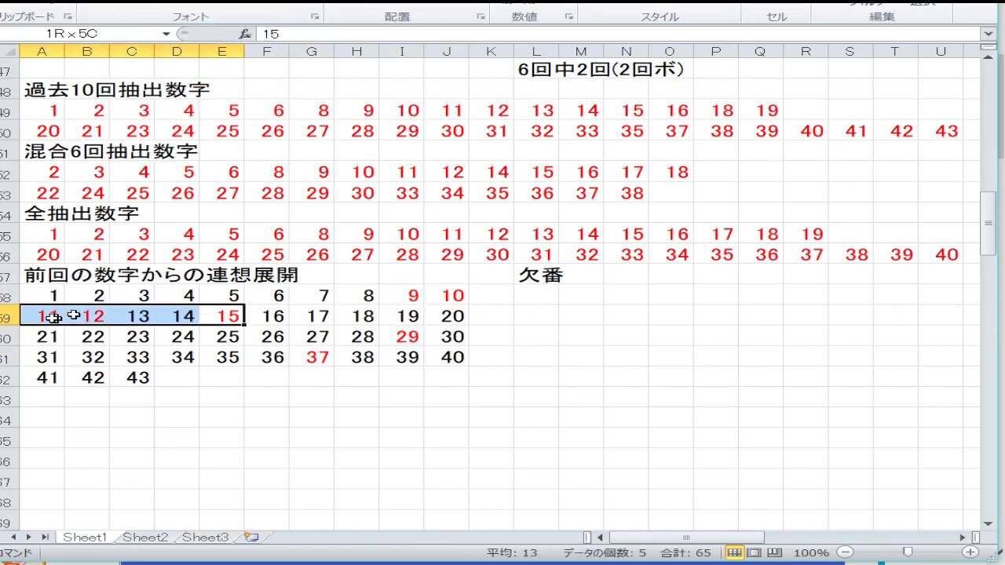
pyautogui.click(237, 8)
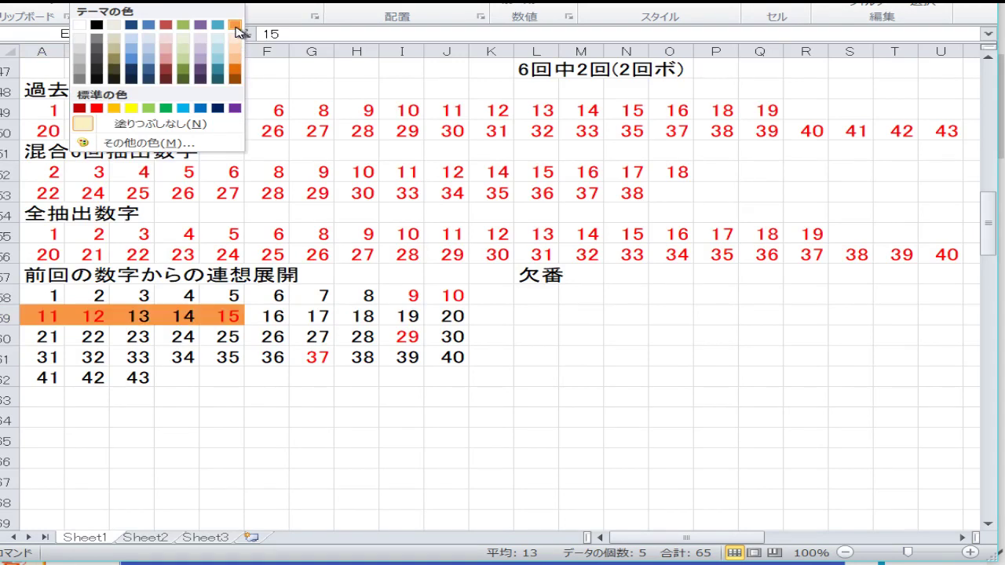
pyautogui.click(236, 26)
pyautogui.moveTo(445, 295); pyautogui.dragTo(282, 295)
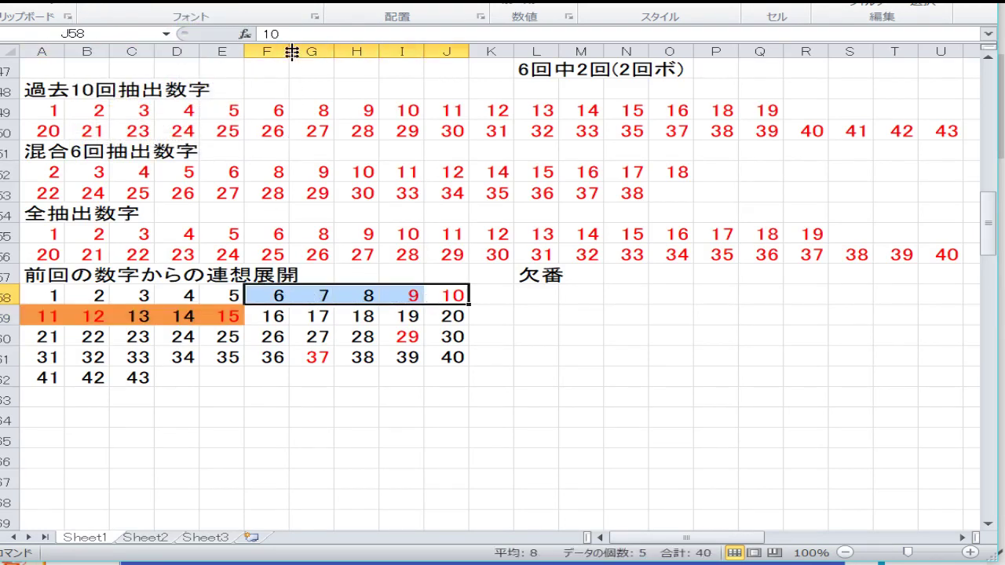
pyautogui.click(236, 6)
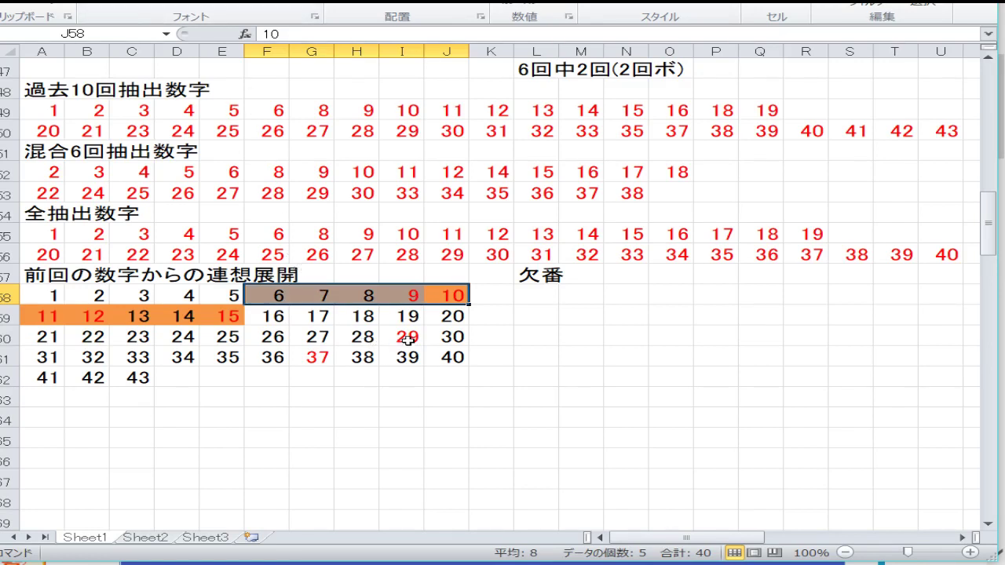
# - Fill the column 9, 19, 29, 39 (I58:I61) and the cells for 36 to 40 (F61:J61) with orange
pyautogui.moveTo(402, 354); pyautogui.dragTo(405, 288)
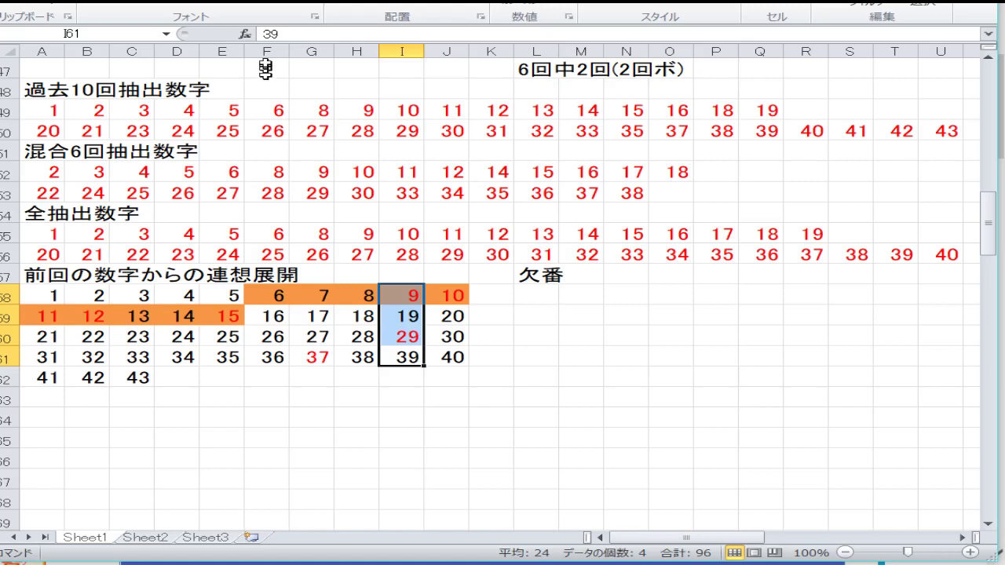
pyautogui.click(223, 8)
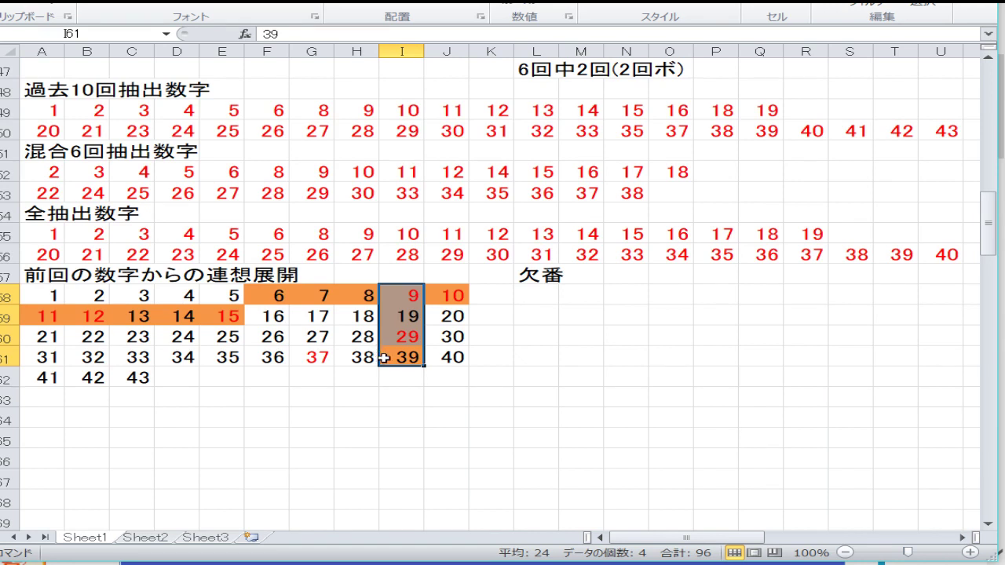
pyautogui.click(444, 361)
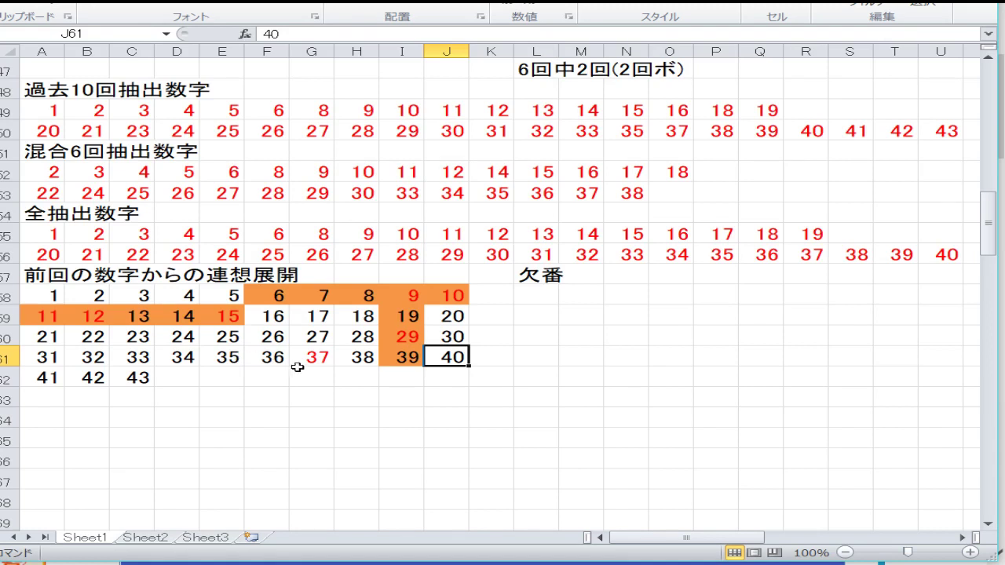
pyautogui.moveTo(283, 354); pyautogui.dragTo(455, 359)
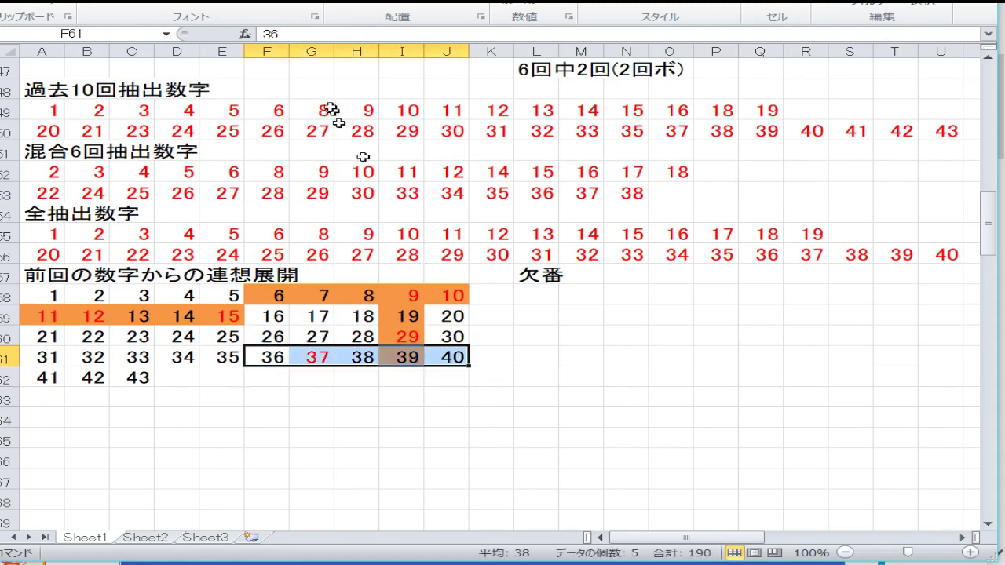
pyautogui.click(226, 3)
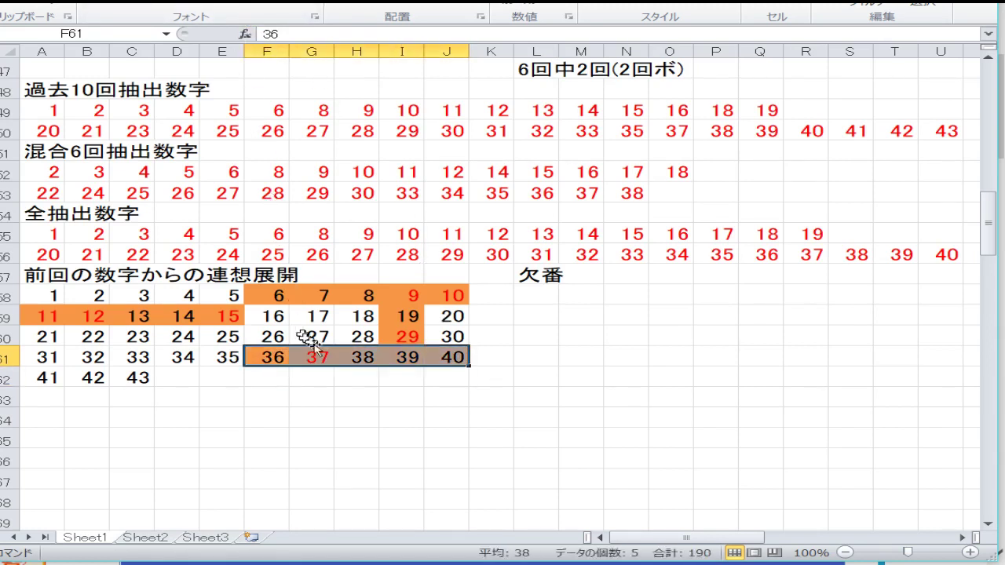
pyautogui.click(363, 322)
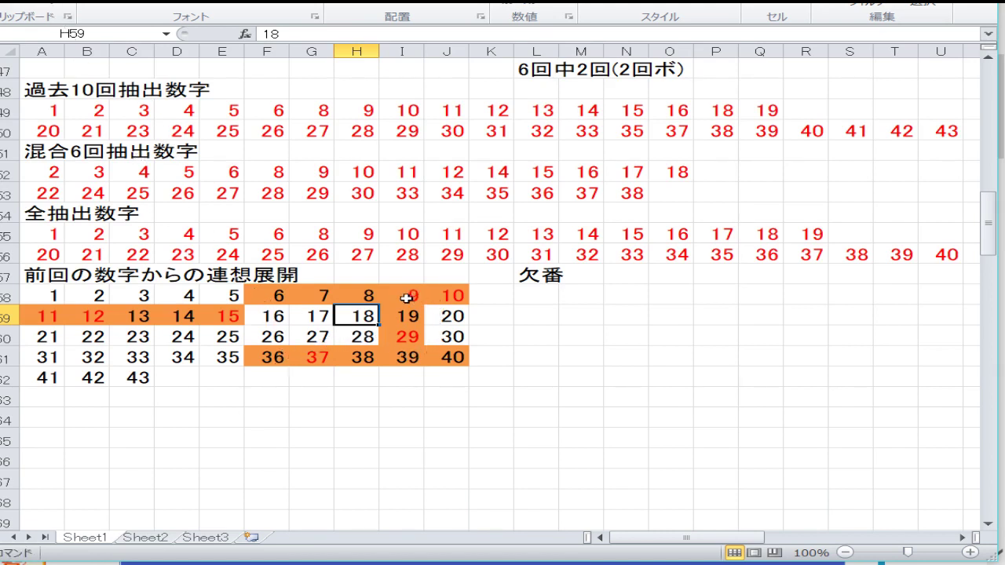
pyautogui.moveTo(406, 296); pyautogui.dragTo(401, 345)
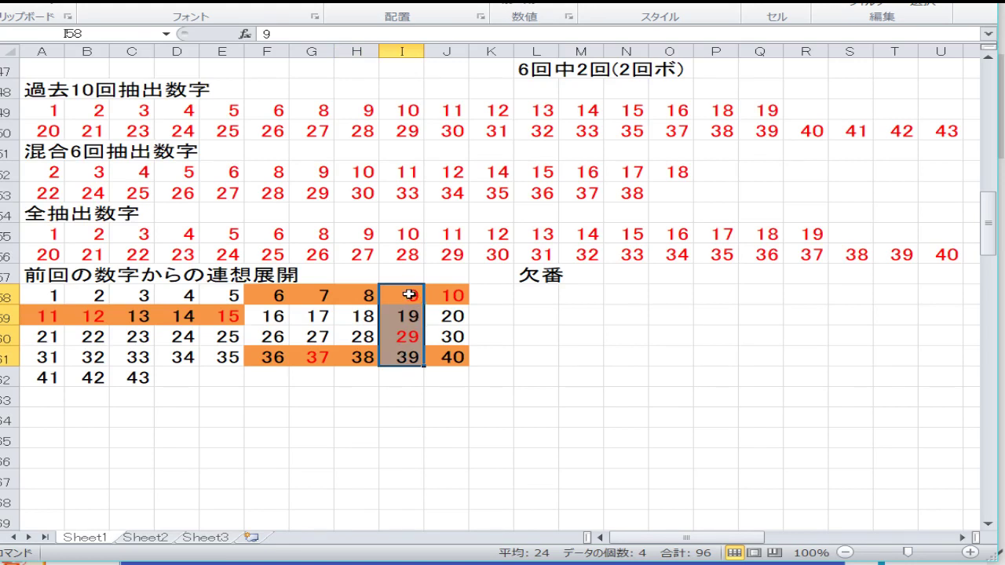
pyautogui.moveTo(406, 292); pyautogui.dragTo(404, 353)
pyautogui.click(271, 318)
pyautogui.click(234, 315)
pyautogui.moveTo(234, 314); pyautogui.dragTo(44, 315)
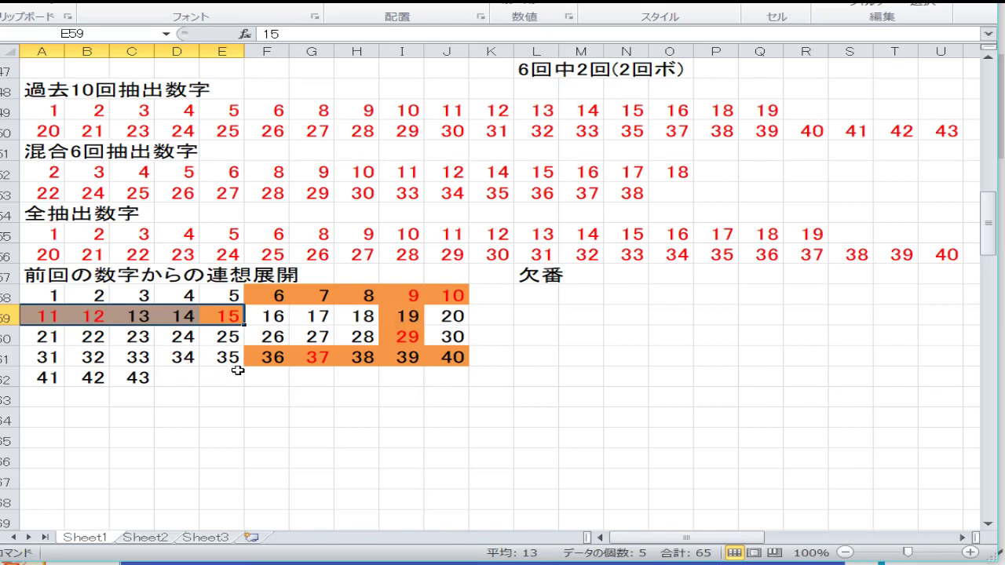
pyautogui.click(263, 394)
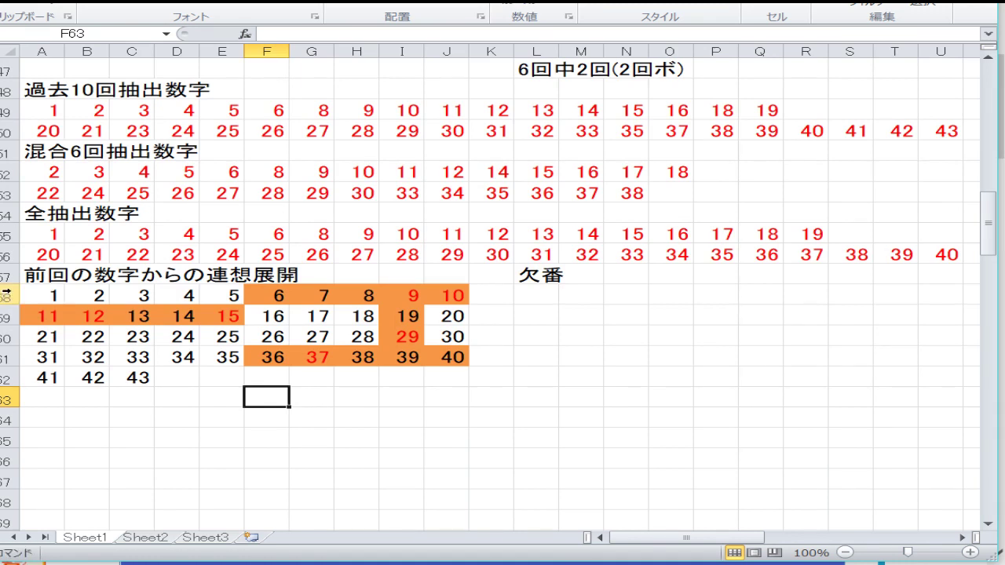
# - Copy rows 58 to 62 of the 前回の数字からの連想展開 grid over the lower grid of the same name, starting at row 153
pyautogui.moveTo(6, 294); pyautogui.dragTo(8, 378)
pyautogui.rightClick(141, 342)
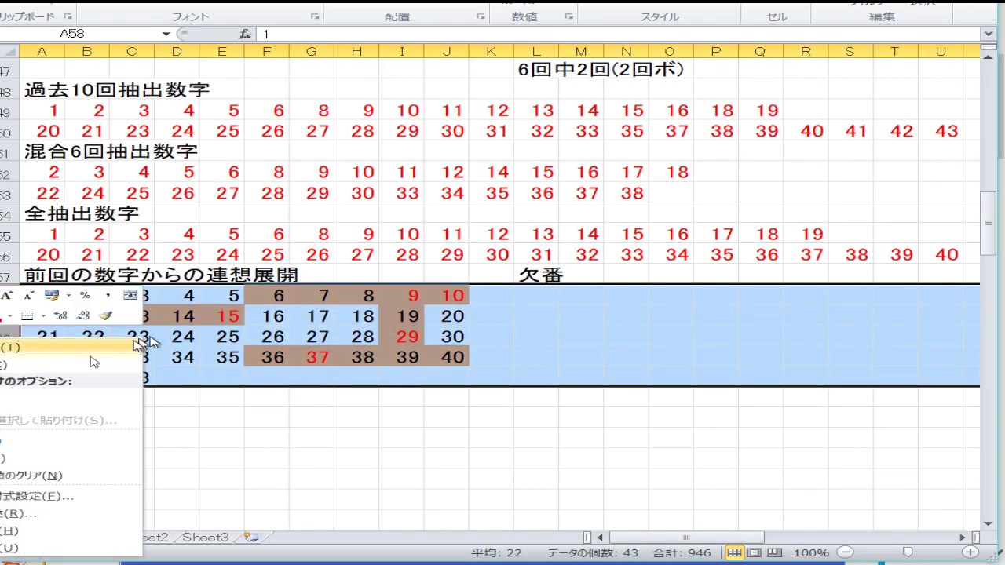
pyautogui.click(88, 363)
pyautogui.scroll(-20, 235, 384)
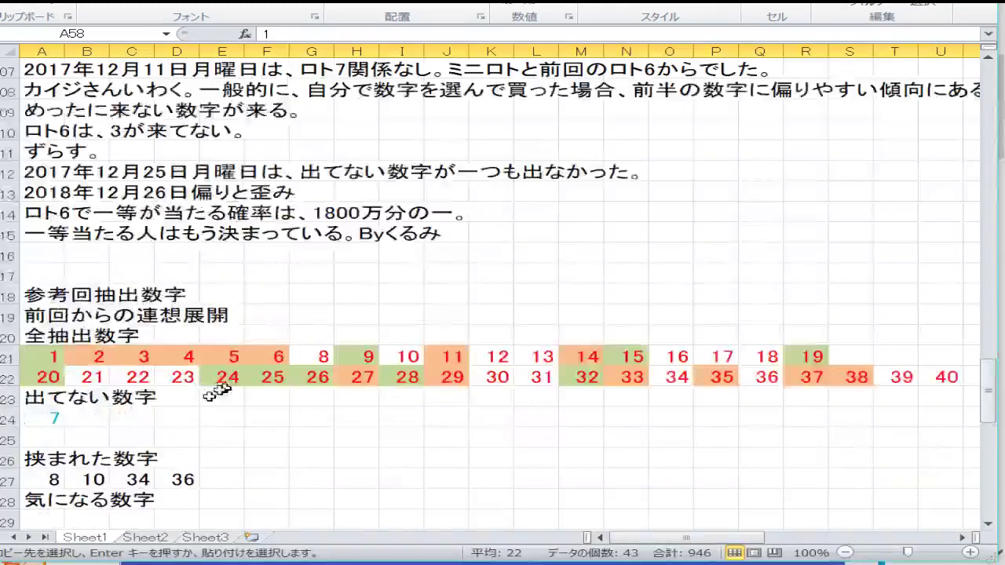
pyautogui.scroll(-12, 218, 393)
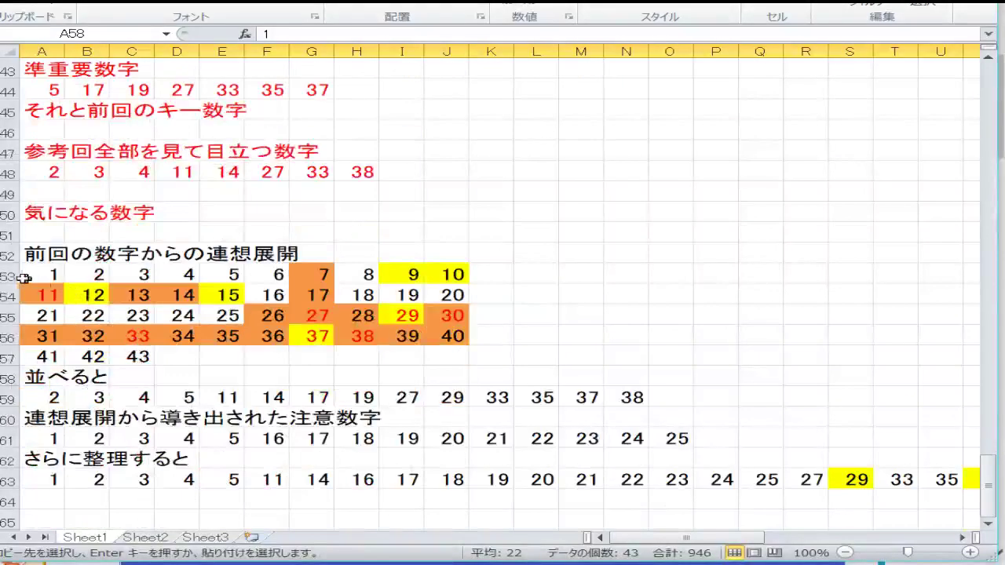
pyautogui.click(10, 275)
pyautogui.rightClick(10, 275)
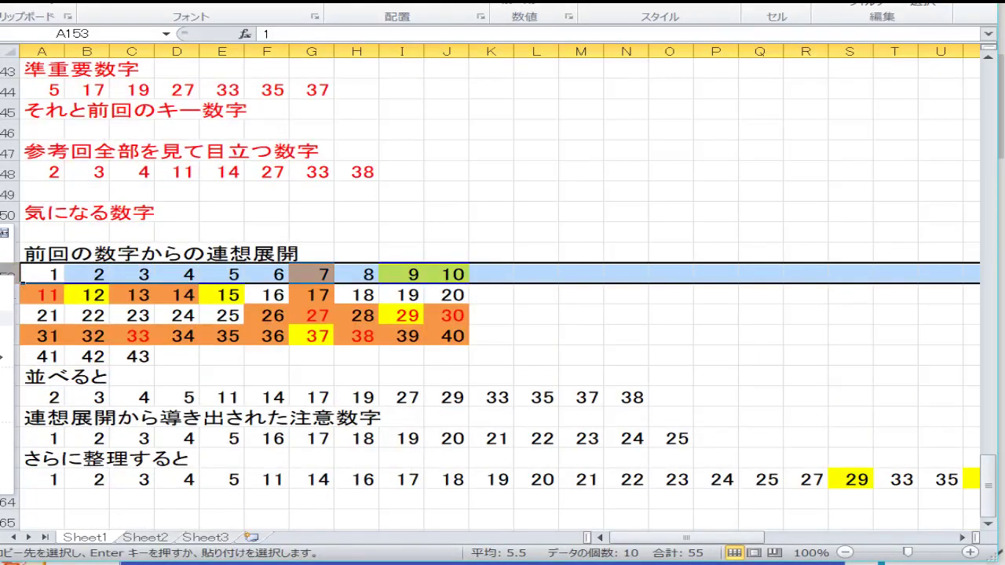
pyautogui.click(7, 318)
pyautogui.click(235, 295)
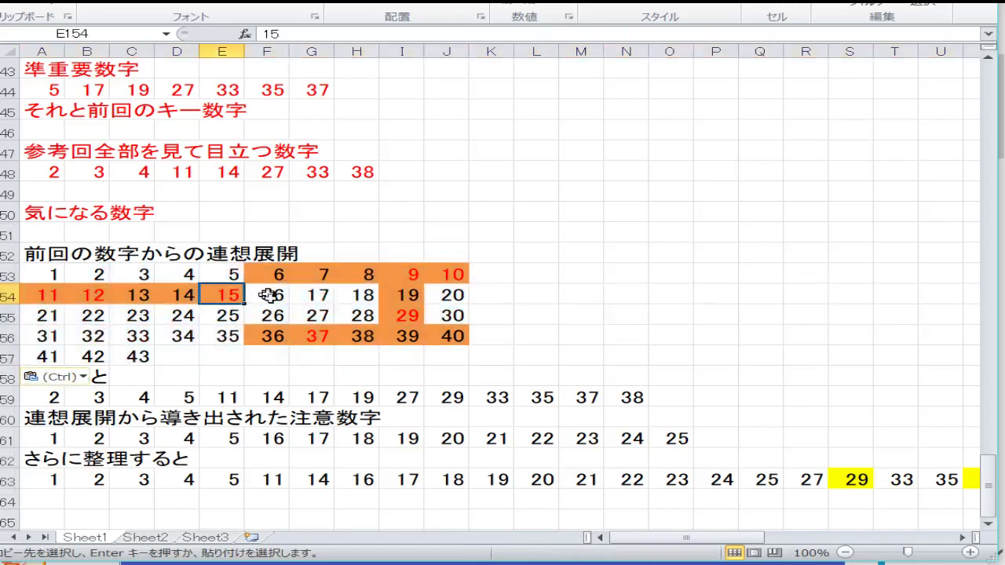
# - Copy the 全抽出数字 rows 55 and 56 over rows 121 and 122 under the 参考回抽出数字 heading
pyautogui.scroll(12, 259, 292)
pyautogui.scroll(-14, 259, 292)
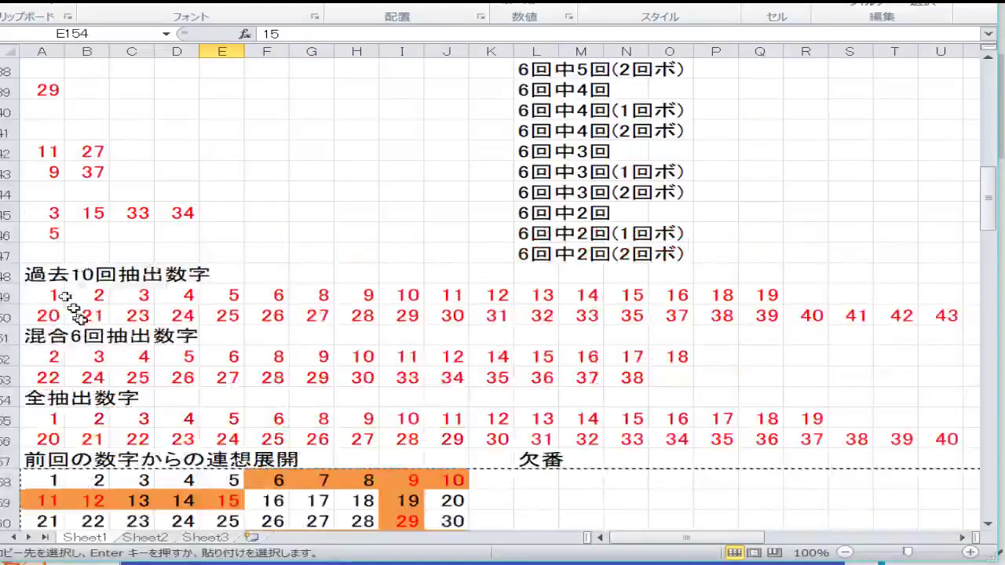
pyautogui.moveTo(7, 172); pyautogui.dragTo(6, 193)
pyautogui.rightClick(8, 182)
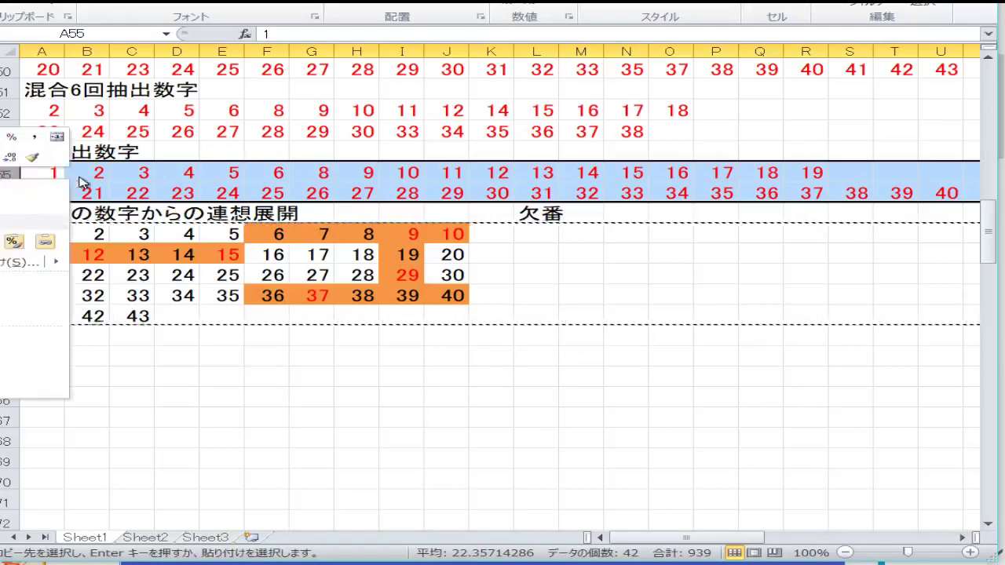
pyautogui.scroll(20, 113, 252)
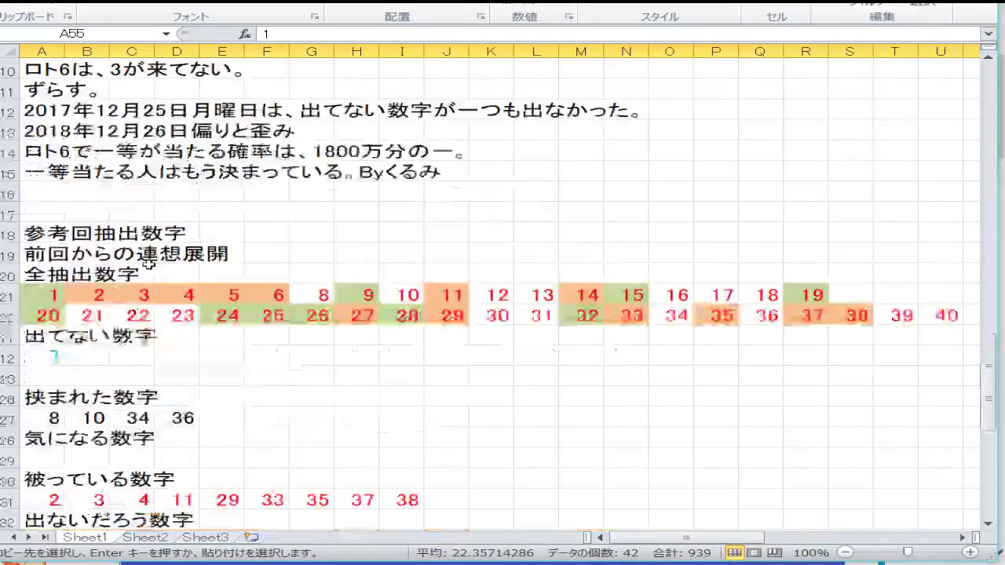
pyautogui.scroll(1, 149, 255)
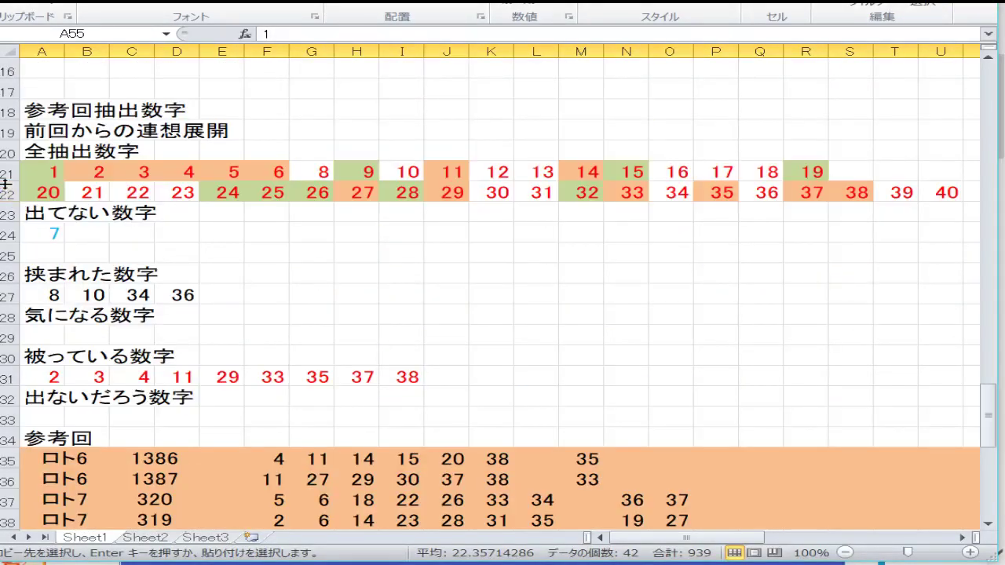
pyautogui.moveTo(7, 172); pyautogui.dragTo(7, 192)
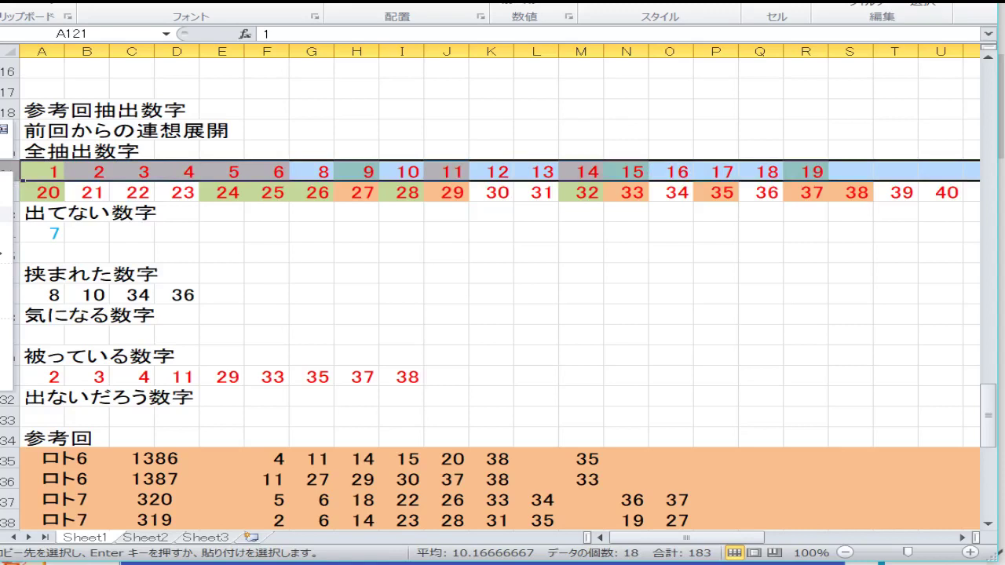
pyautogui.hotkey('ctrl', 'v')
pyautogui.click(259, 253)
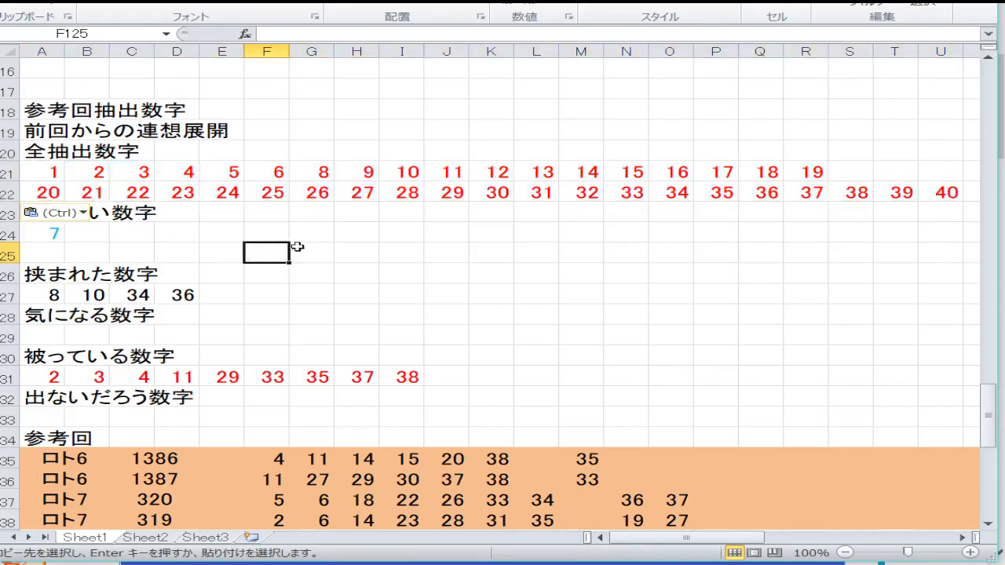
# - Enter 7 in A124 under the 出てない数字 heading
pyautogui.moveTo(223, 245); pyautogui.dragTo(197, 231)
pyautogui.click(249, 227)
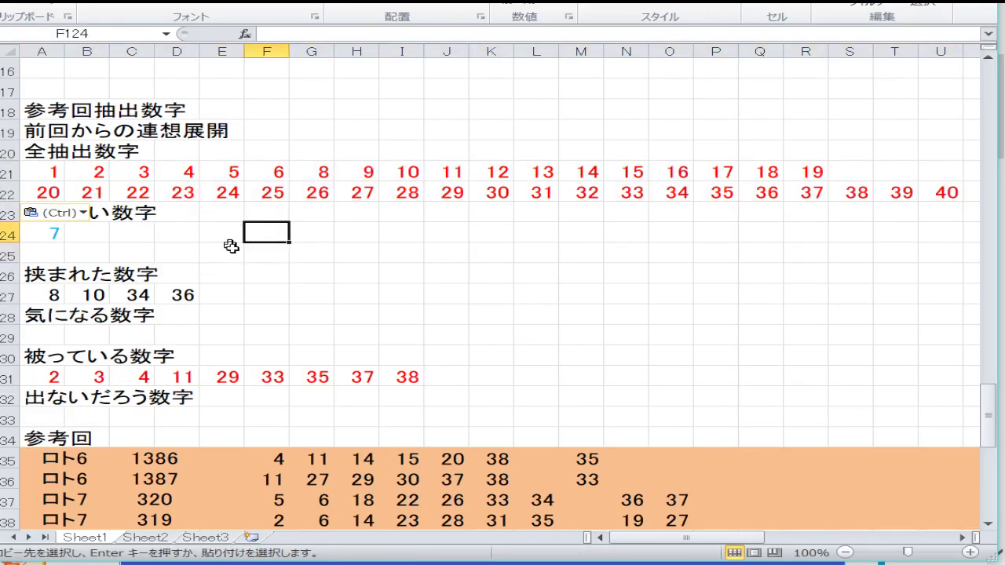
pyautogui.press('Left')
pyautogui.press('Left')
pyautogui.press('Left')
pyautogui.press('Left')
pyautogui.press('Left')
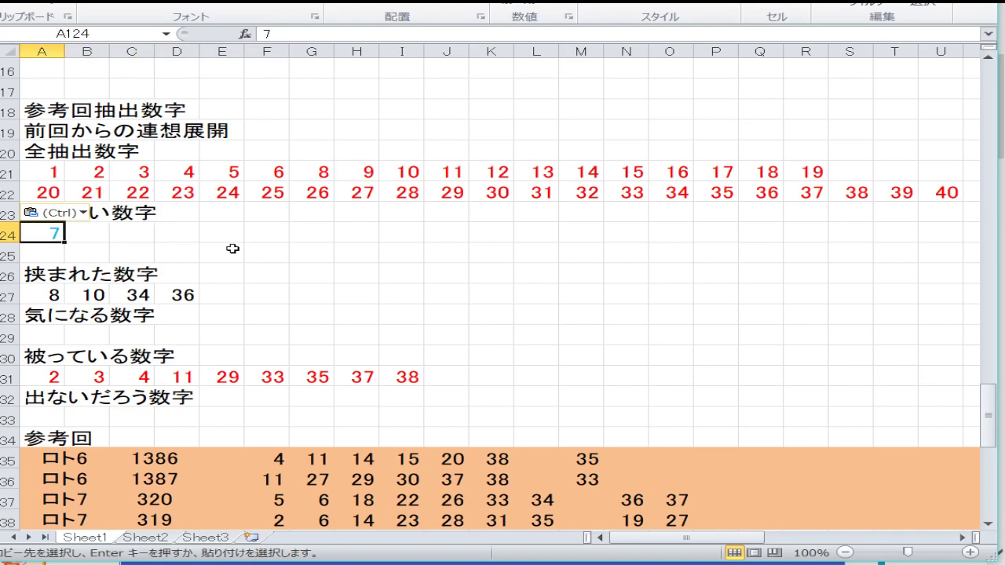
pyautogui.write('7')
pyautogui.press('Right')
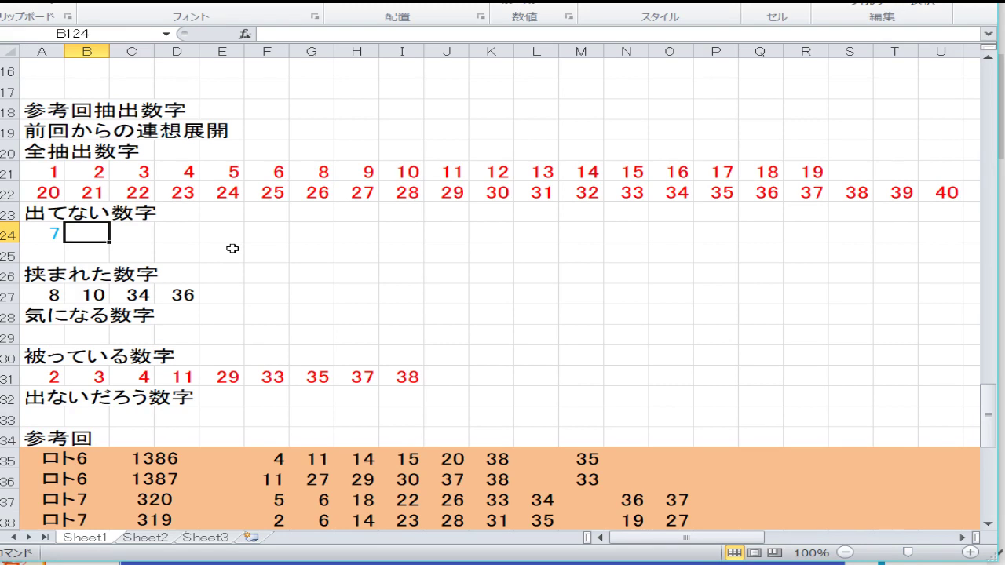
# - Check the 全抽出数字 list in rows 121 and 122 across to its last column for missing numbers
pyautogui.press('Right')
pyautogui.press('Right')
pyautogui.press('Right')
pyautogui.press('Right')
pyautogui.press('Right')
pyautogui.press('Right')
pyautogui.press('Right')
pyautogui.press('Right')
pyautogui.press('Right')
pyautogui.press('Right')
pyautogui.press('Right')
pyautogui.press('Right')
pyautogui.press('Right')
pyautogui.press('Right')
pyautogui.press('Right')
pyautogui.press('Right')
pyautogui.press('Right')
pyautogui.press('Right')
pyautogui.press('Right')
pyautogui.press('Right')
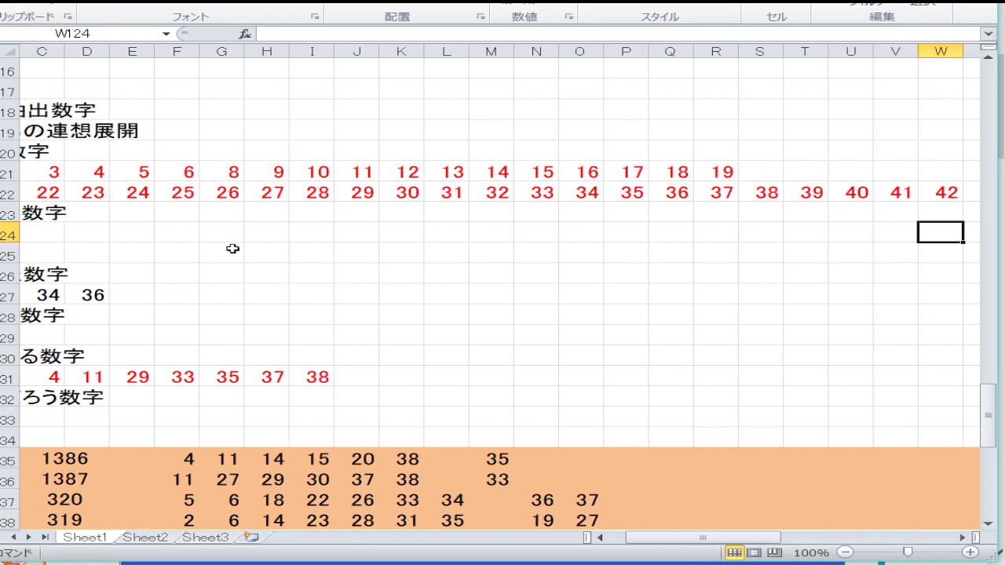
pyautogui.press('Right')
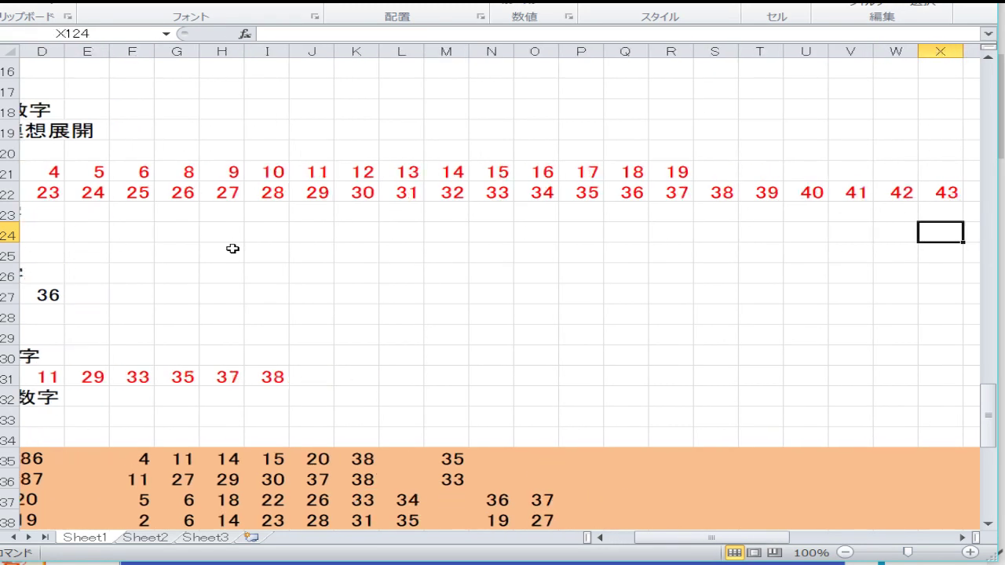
pyautogui.press('Left')
pyautogui.press('Left')
pyautogui.press('Left')
pyautogui.press('Left')
pyautogui.press('Left')
pyautogui.press('Left')
pyautogui.press('Left')
pyautogui.press('Left')
pyautogui.press('Left')
pyautogui.press('Left')
pyautogui.press('Left')
pyautogui.press('Left')
pyautogui.press('Left')
pyautogui.press('Left')
pyautogui.press('Left')
pyautogui.press('Left')
pyautogui.press('Left')
pyautogui.press('Left')
pyautogui.press('Left')
pyautogui.press('Left')
pyautogui.press('Down')
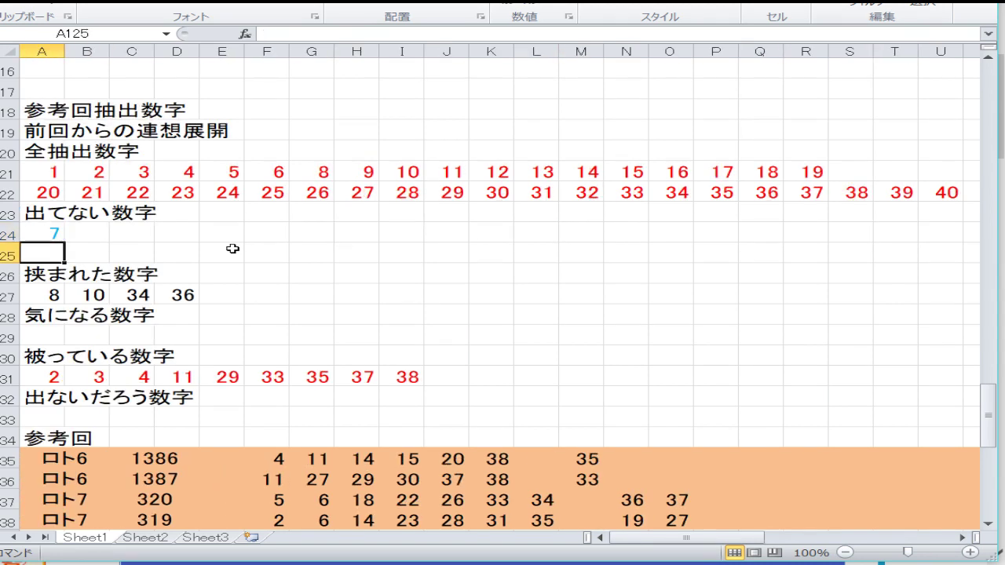
pyautogui.press('Down')
pyautogui.press('Down')
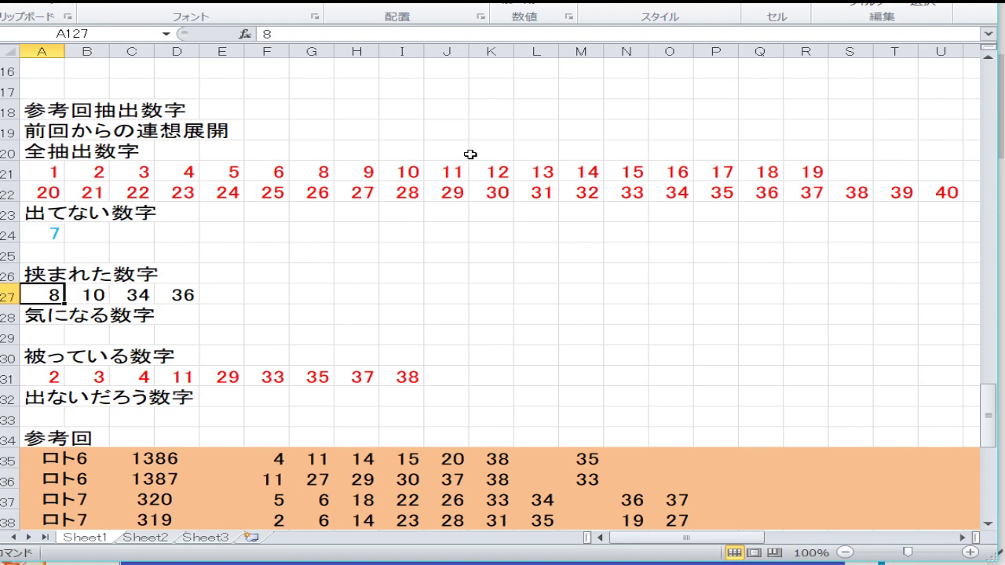
# - Fill 1–4, 9, 11, 12, 15, 19, 20, 24–26, 28, 32, 33, 35, 37 and 38 in rows 121 and 122 with light olive green
pyautogui.click(344, 172)
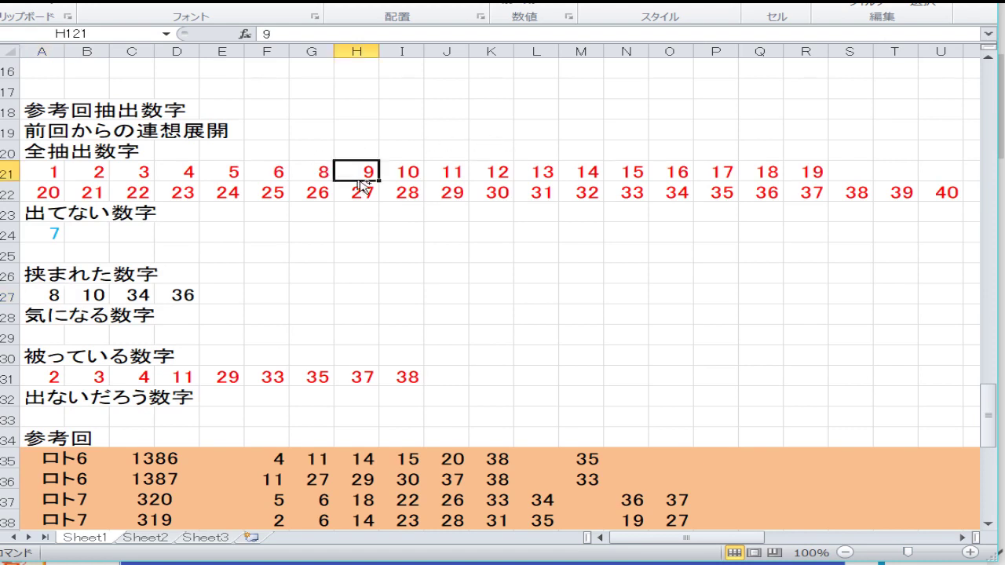
pyautogui.keyDown('ctrl'); pyautogui.click(846, 192); pyautogui.keyUp('ctrl')
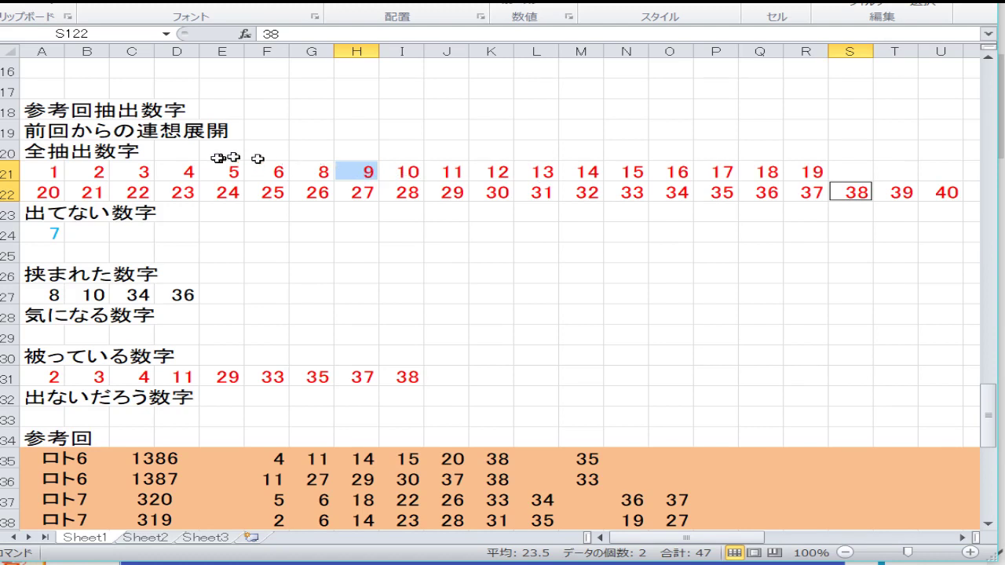
pyautogui.keyDown('ctrl'); pyautogui.click(99, 171); pyautogui.keyUp('ctrl')
pyautogui.keyDown('ctrl'); pyautogui.click(179, 167); pyautogui.keyUp('ctrl')
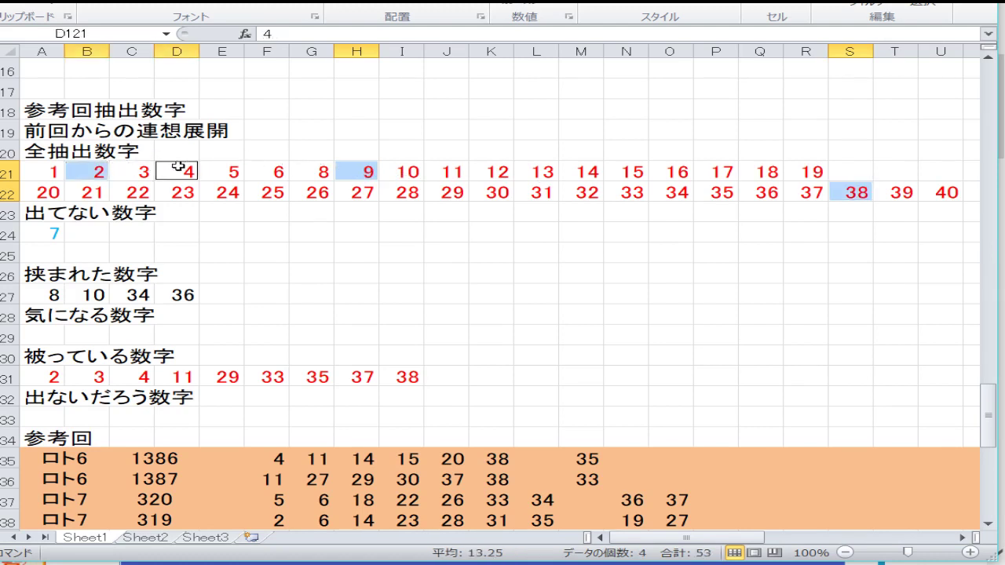
pyautogui.keyDown('ctrl'); pyautogui.click(437, 169); pyautogui.keyUp('ctrl')
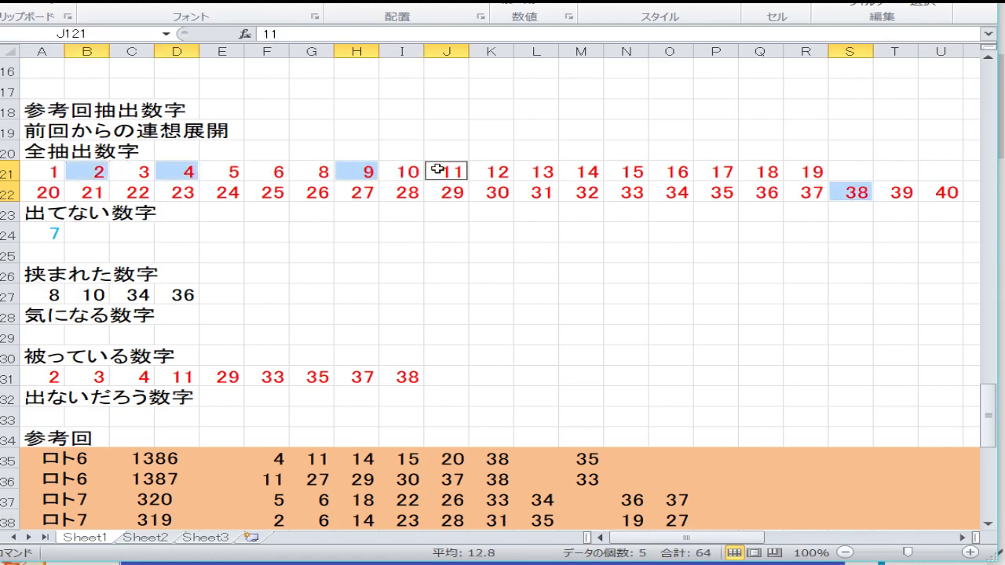
pyautogui.keyDown('ctrl'); pyautogui.click(620, 172); pyautogui.keyUp('ctrl')
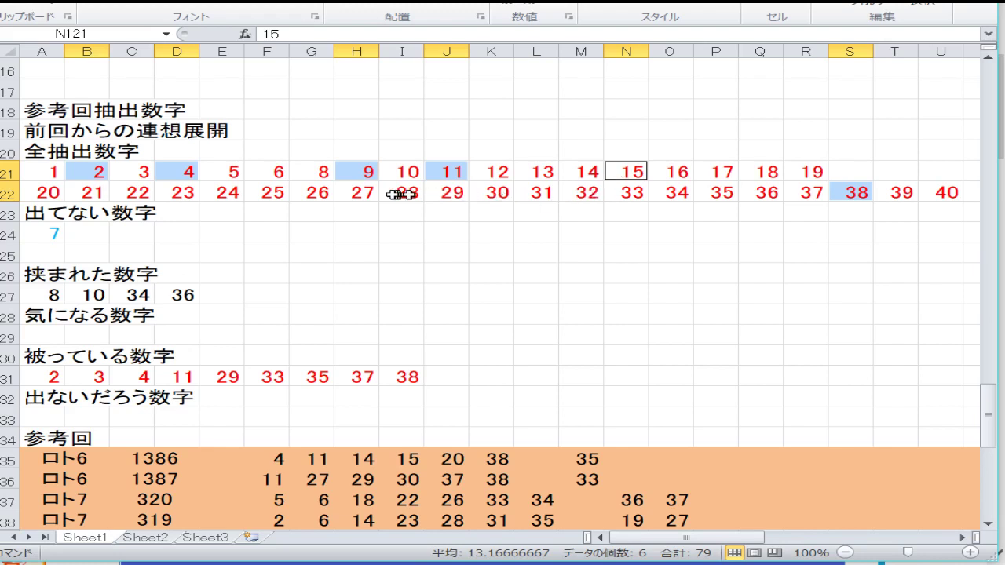
pyautogui.keyDown('ctrl'); pyautogui.click(235, 194); pyautogui.keyUp('ctrl')
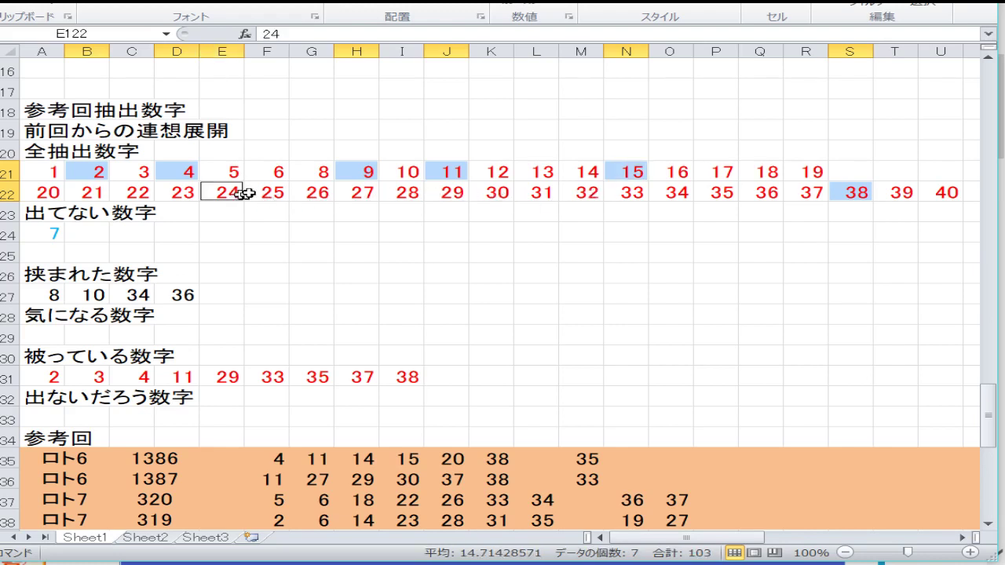
pyautogui.keyDown('ctrl'); pyautogui.click(571, 191); pyautogui.keyUp('ctrl')
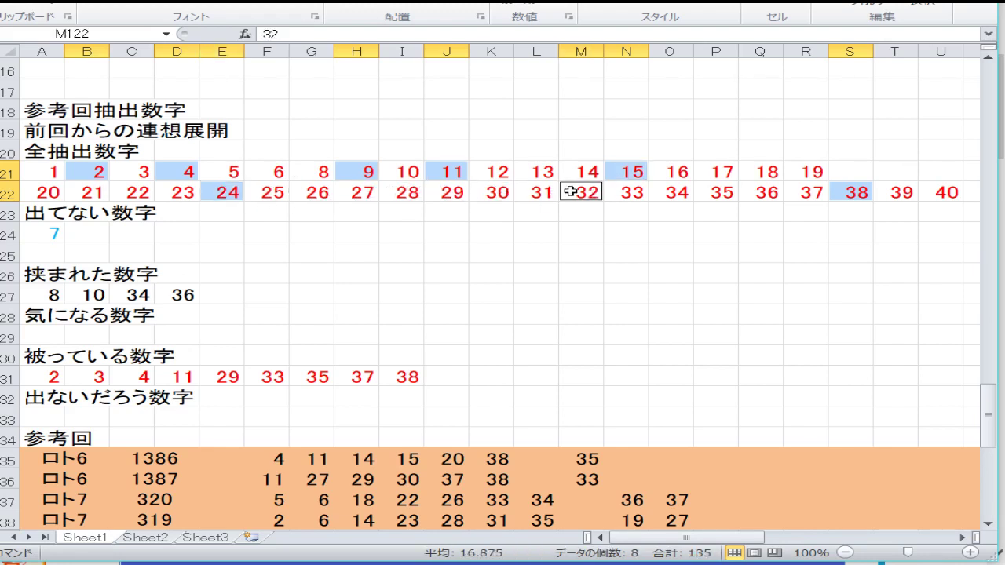
pyautogui.keyDown('ctrl'); pyautogui.click(795, 194); pyautogui.keyUp('ctrl')
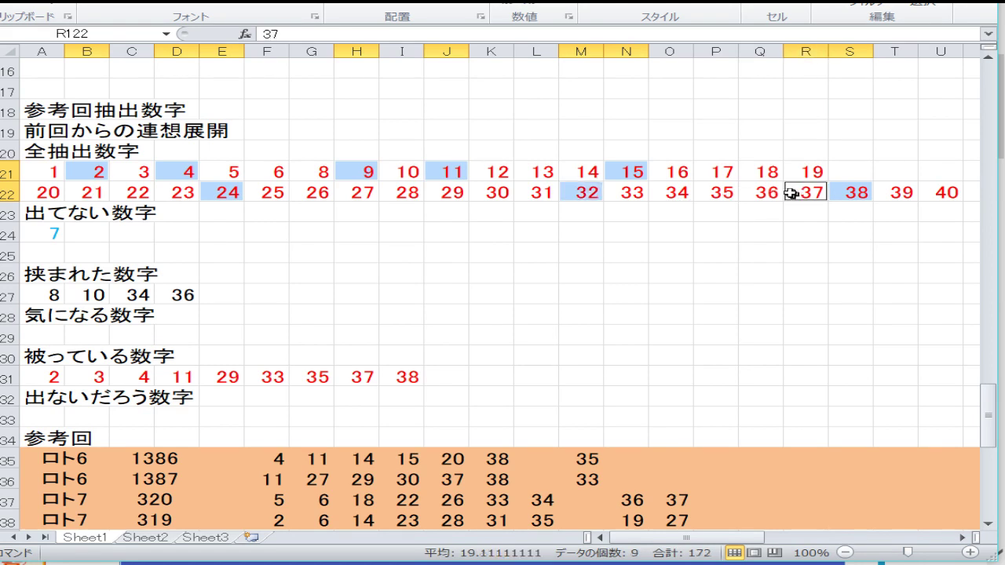
pyautogui.keyDown('ctrl'); pyautogui.click(49, 176); pyautogui.keyUp('ctrl')
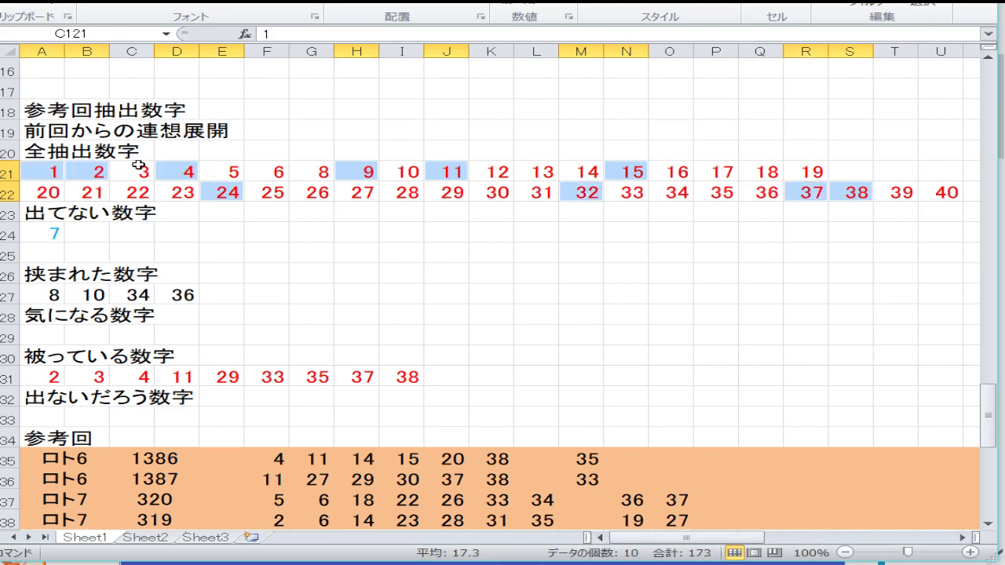
pyautogui.keyDown('ctrl'); pyautogui.click(138, 165); pyautogui.keyUp('ctrl')
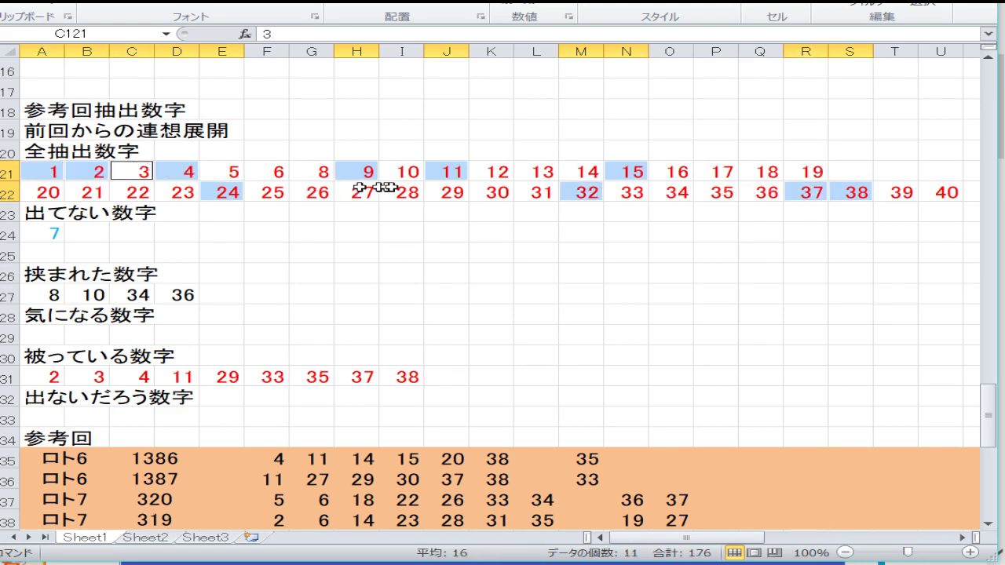
pyautogui.keyDown('ctrl'); pyautogui.click(500, 177); pyautogui.keyUp('ctrl')
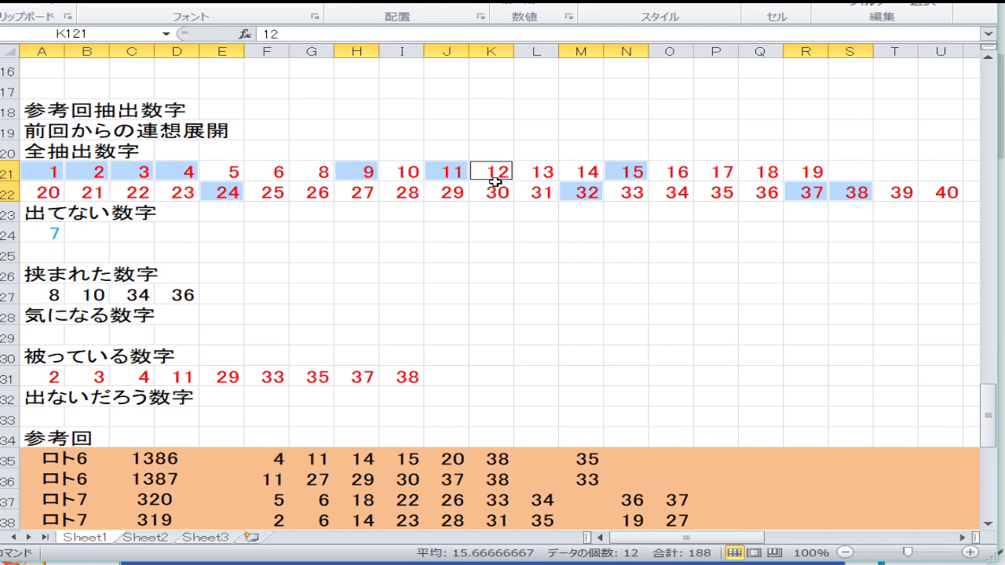
pyautogui.keyDown('ctrl'); pyautogui.click(790, 174); pyautogui.keyUp('ctrl')
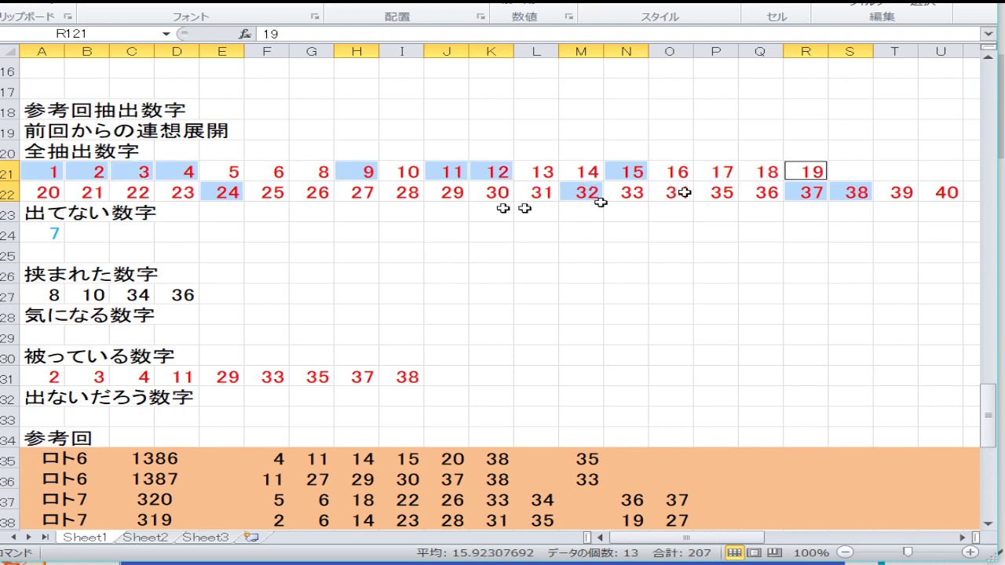
pyautogui.keyDown('ctrl'); pyautogui.click(55, 194); pyautogui.keyUp('ctrl')
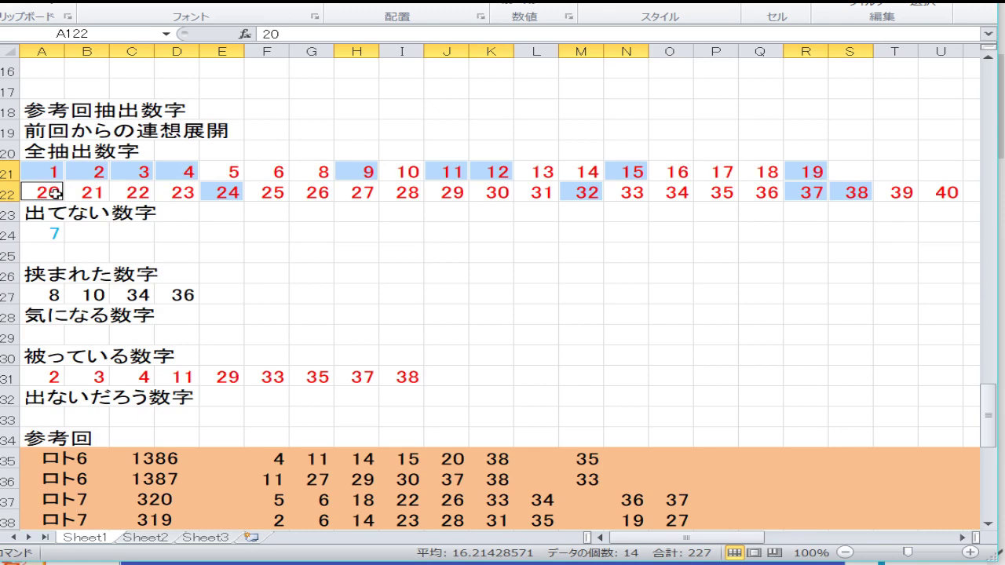
pyautogui.moveTo(281, 191); pyautogui.dragTo(294, 190)
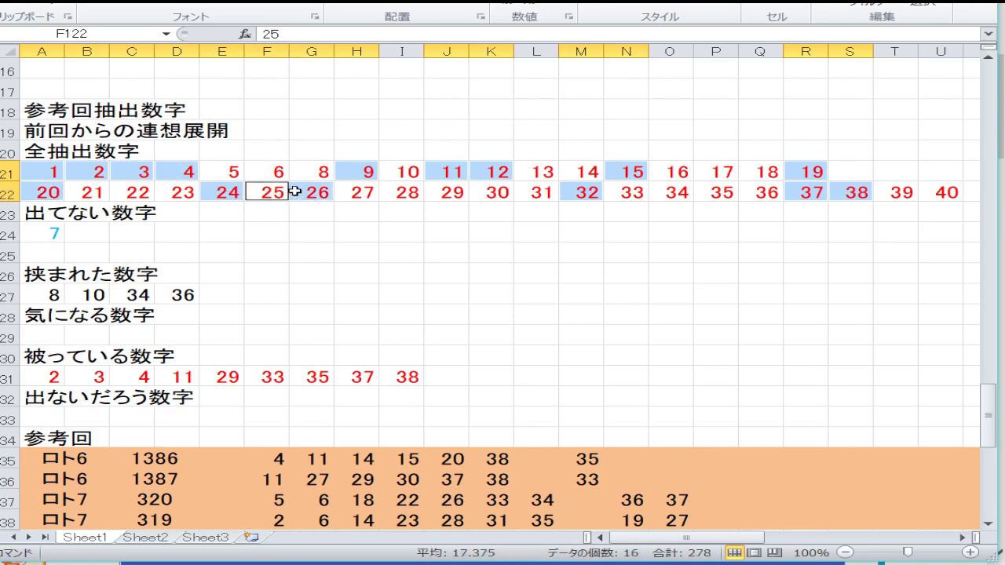
pyautogui.keyDown('ctrl'); pyautogui.click(409, 192); pyautogui.keyUp('ctrl')
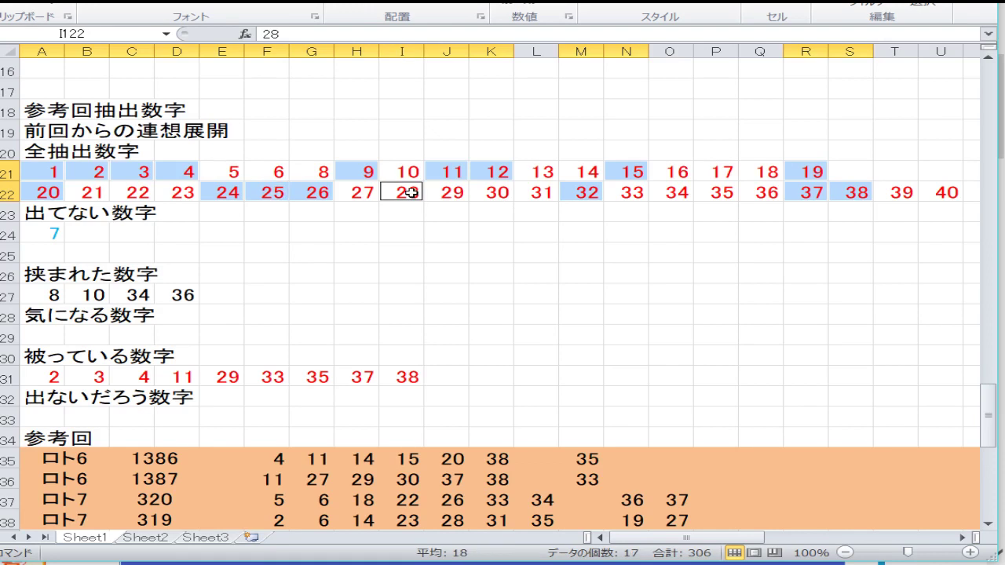
pyautogui.keyDown('ctrl'); pyautogui.click(626, 192); pyautogui.keyUp('ctrl')
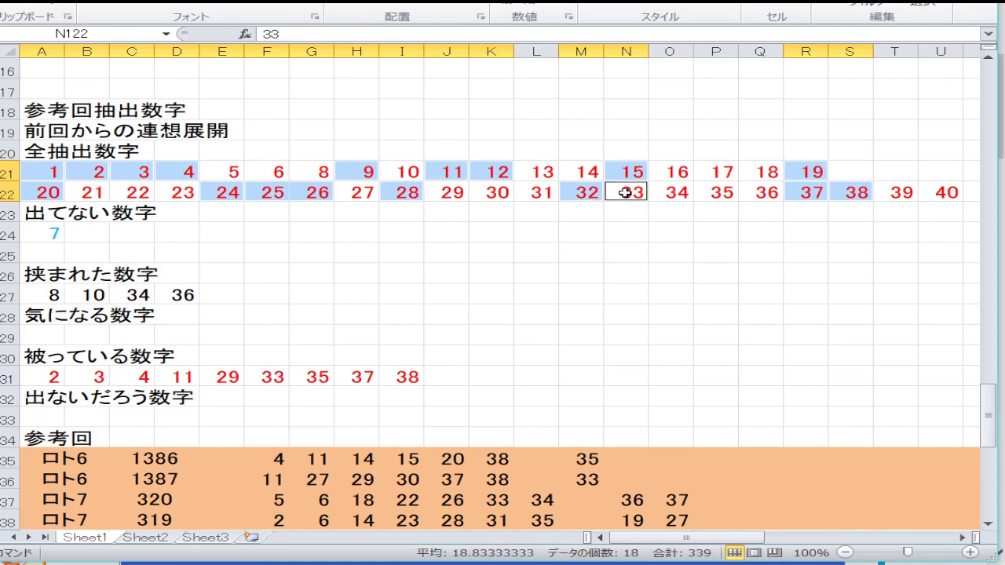
pyautogui.keyDown('ctrl'); pyautogui.click(708, 191); pyautogui.keyUp('ctrl')
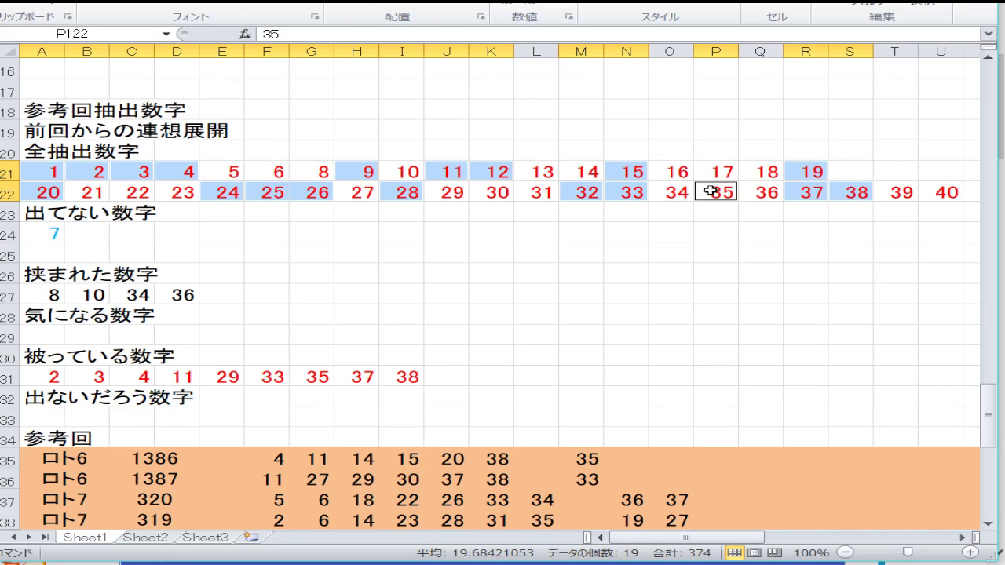
pyautogui.click(239, 5)
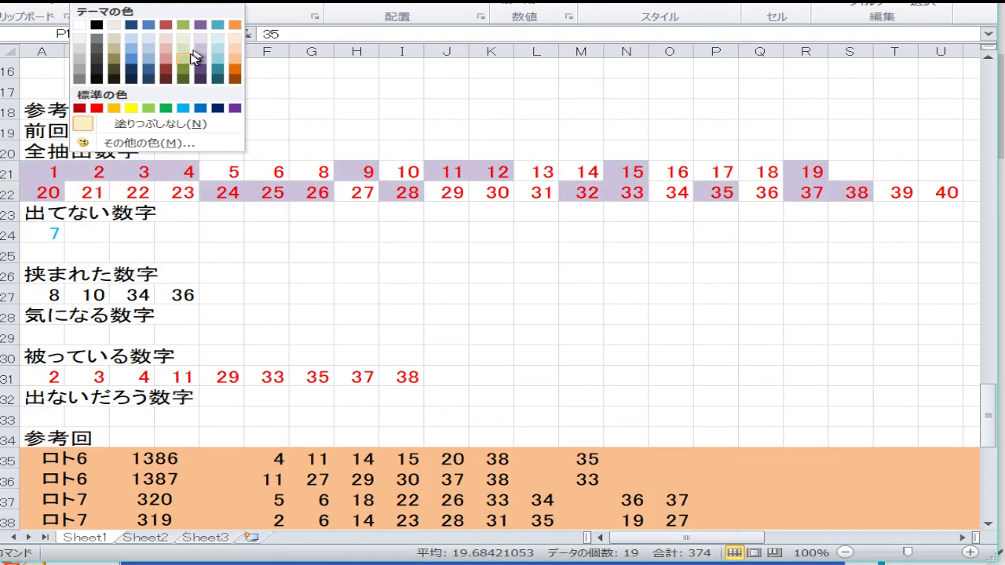
pyautogui.click(218, 59)
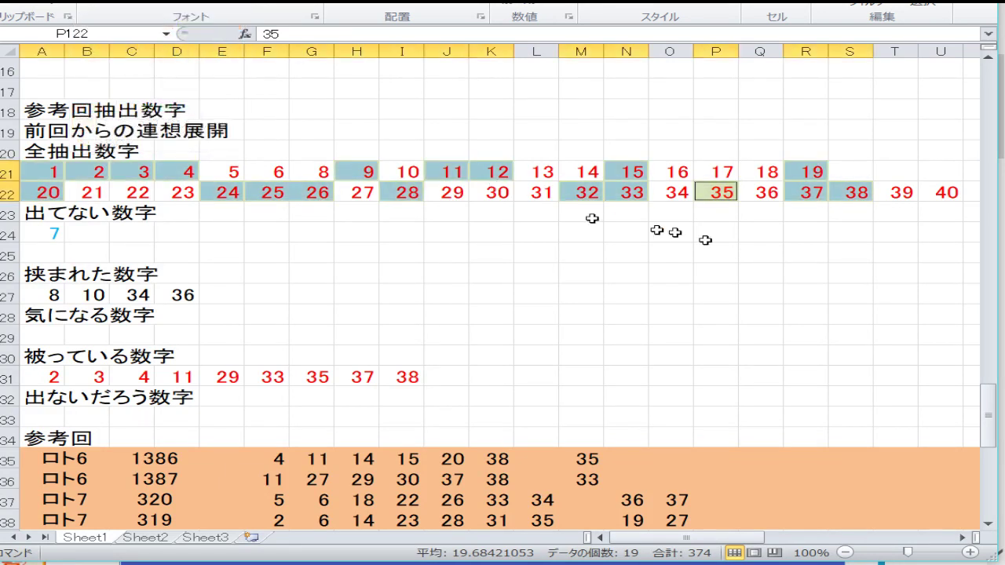
pyautogui.click(719, 251)
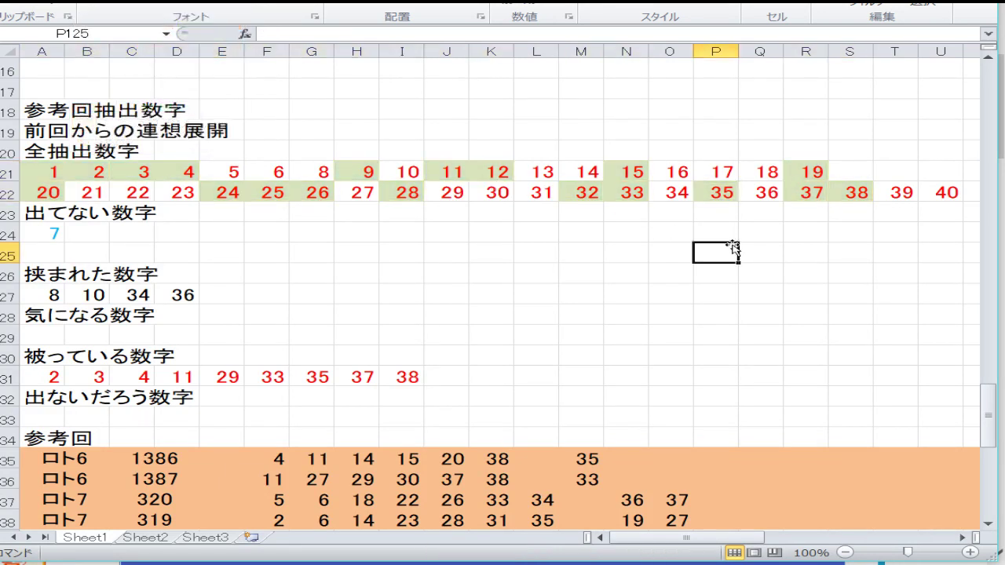
# - Fill the cell containing 43 at the end of row 122 with the same light olive green
pyautogui.click(837, 538)
pyautogui.click(138, 190)
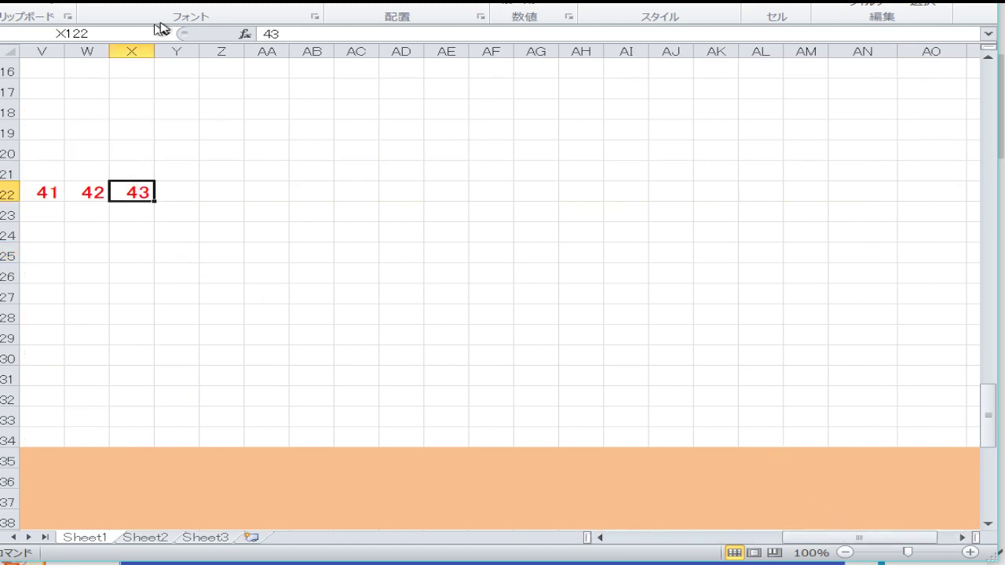
pyautogui.click(218, 3)
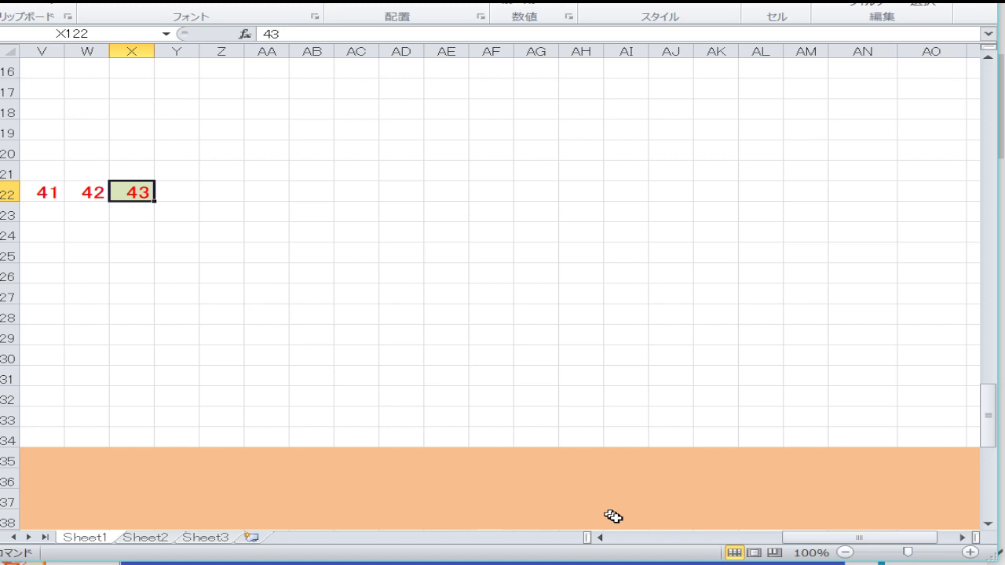
pyautogui.click(644, 539)
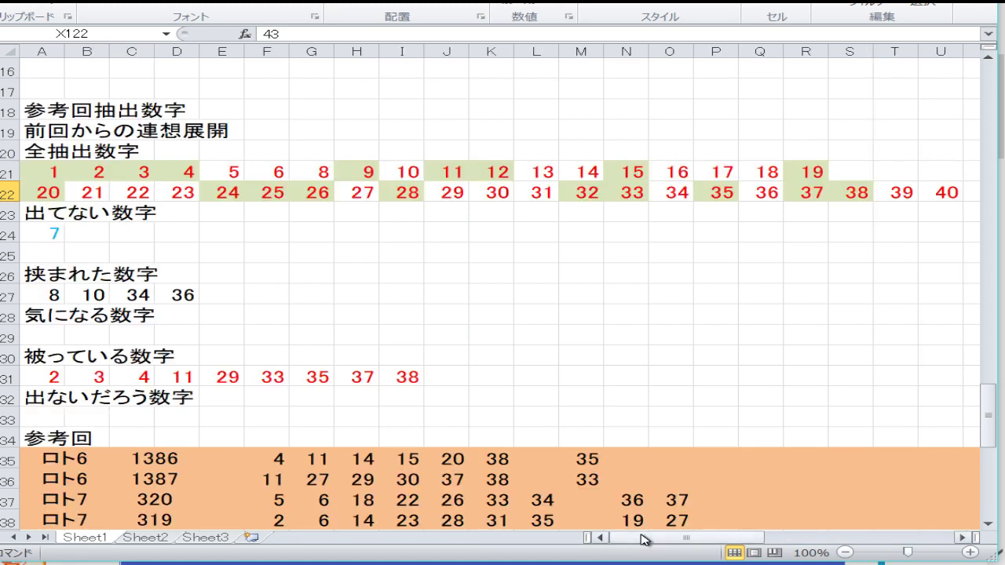
pyautogui.click(407, 228)
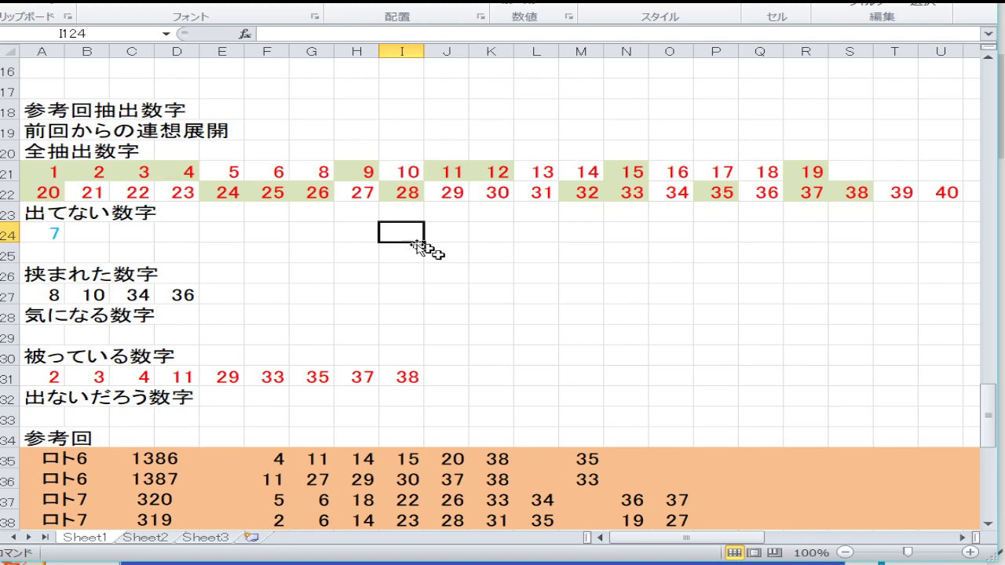
# - Fill 3, 5, 9, 11, 15, 27, 29, 33, 34 and 37 in the 全抽出数字 rows 121 and 122 with light orange
pyautogui.click(450, 192)
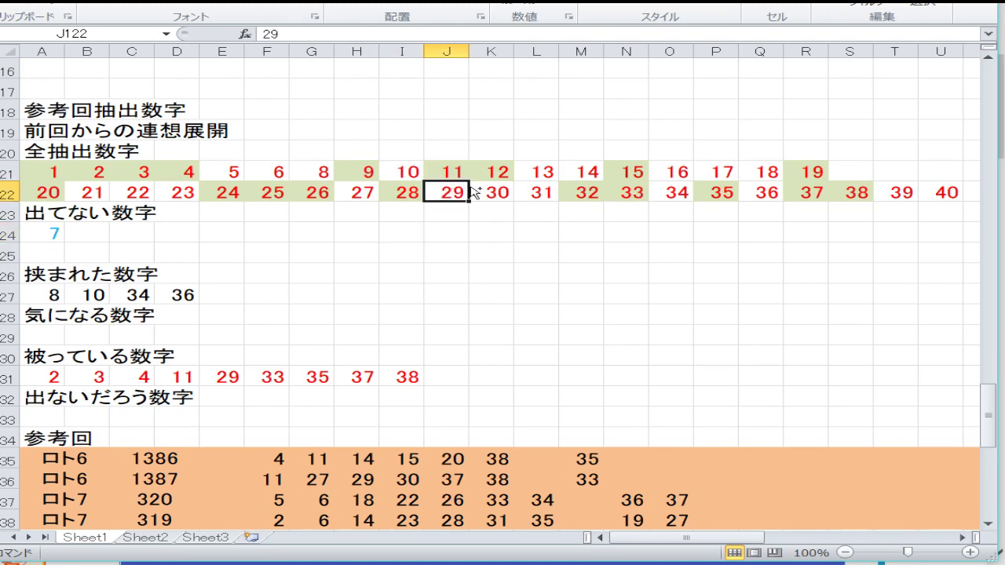
pyautogui.keyDown('ctrl'); pyautogui.click(340, 171); pyautogui.keyUp('ctrl')
pyautogui.keyDown('ctrl'); pyautogui.click(445, 173); pyautogui.keyUp('ctrl')
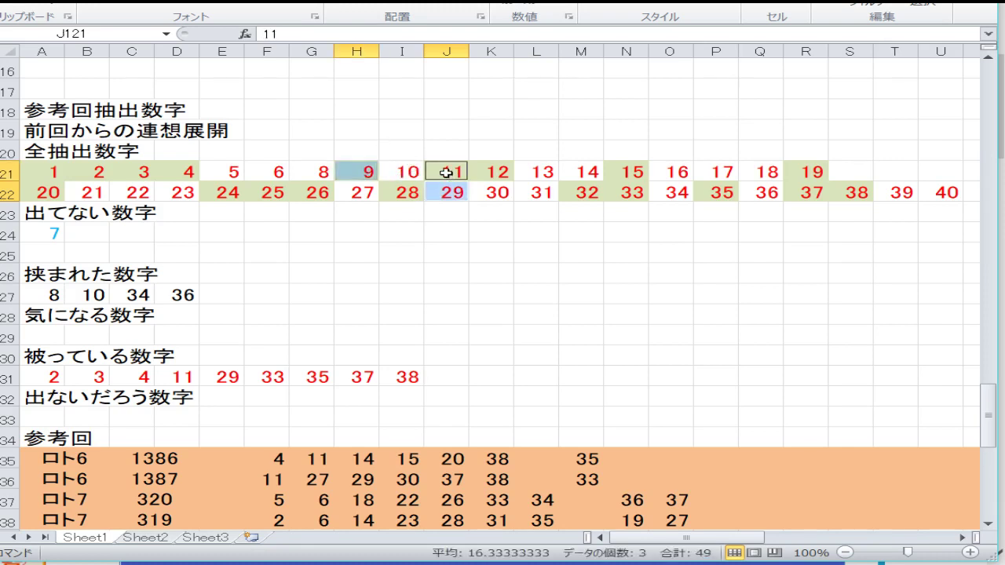
pyautogui.keyDown('ctrl'); pyautogui.click(369, 192); pyautogui.keyUp('ctrl')
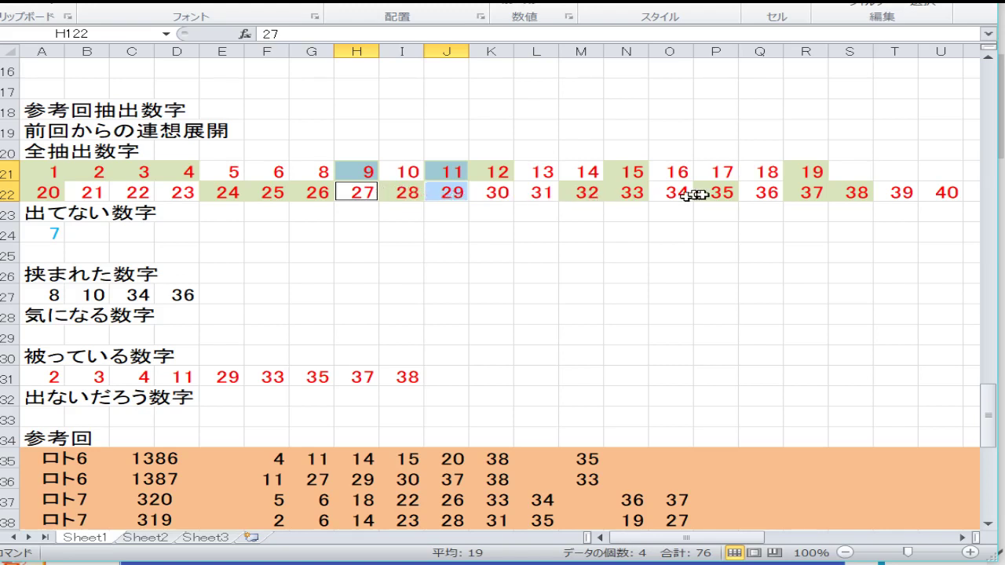
pyautogui.keyDown('ctrl'); pyautogui.click(792, 189); pyautogui.keyUp('ctrl')
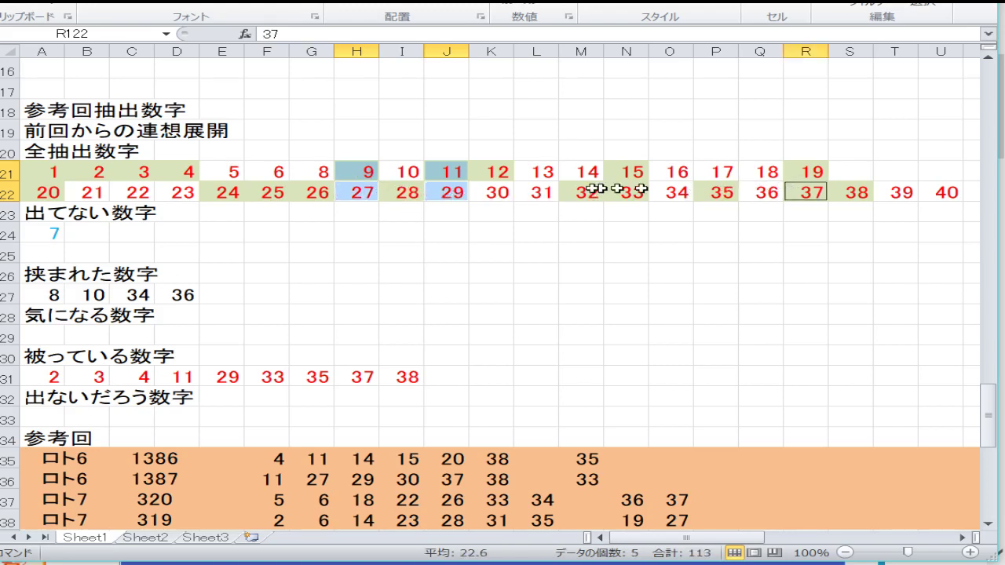
pyautogui.keyDown('ctrl'); pyautogui.click(141, 171); pyautogui.keyUp('ctrl')
pyautogui.keyDown('ctrl'); pyautogui.click(218, 173); pyautogui.keyUp('ctrl')
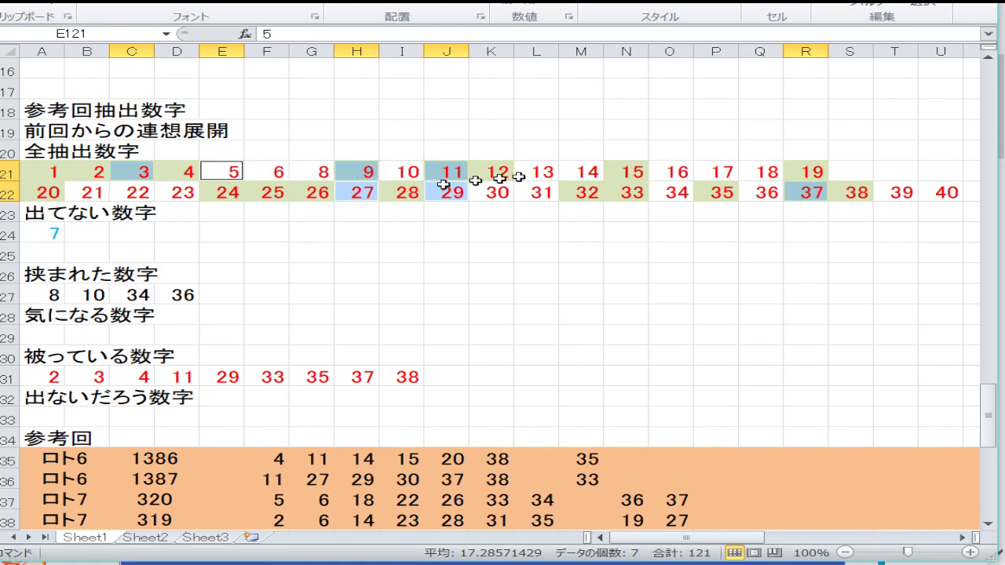
pyautogui.keyDown('ctrl'); pyautogui.click(627, 177); pyautogui.keyUp('ctrl')
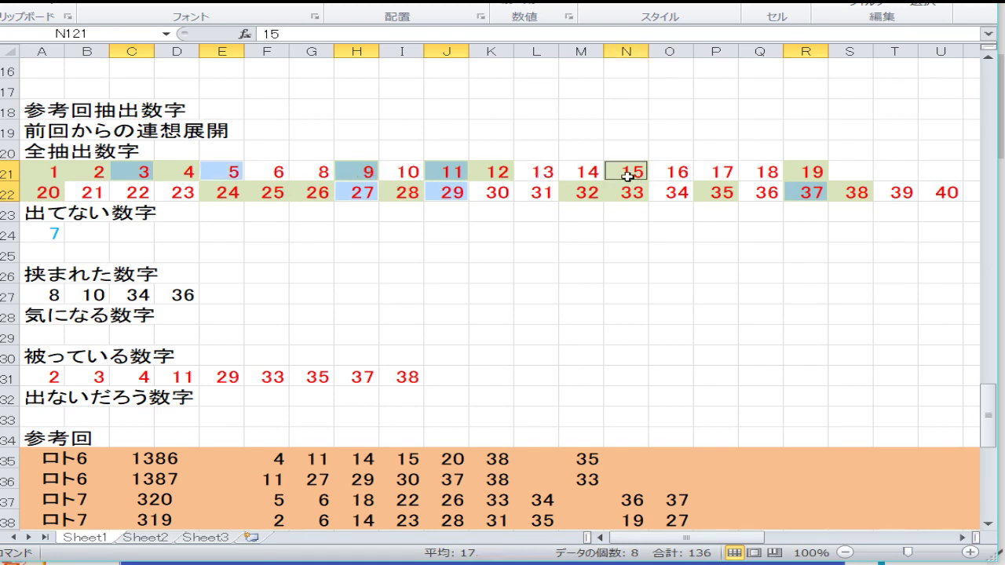
pyautogui.keyDown('ctrl'); pyautogui.click(621, 194); pyautogui.keyUp('ctrl')
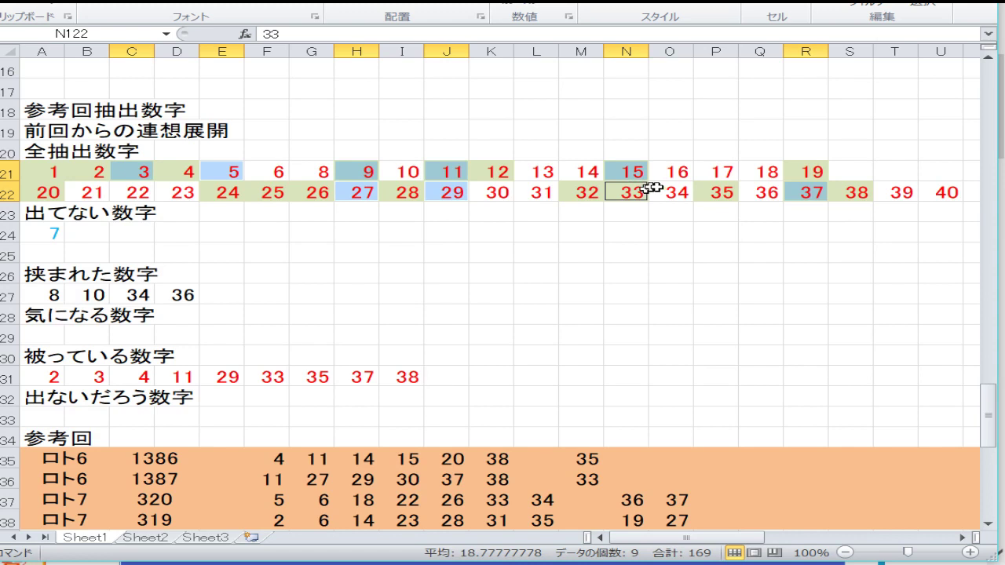
pyautogui.keyDown('ctrl'); pyautogui.click(651, 186); pyautogui.keyUp('ctrl')
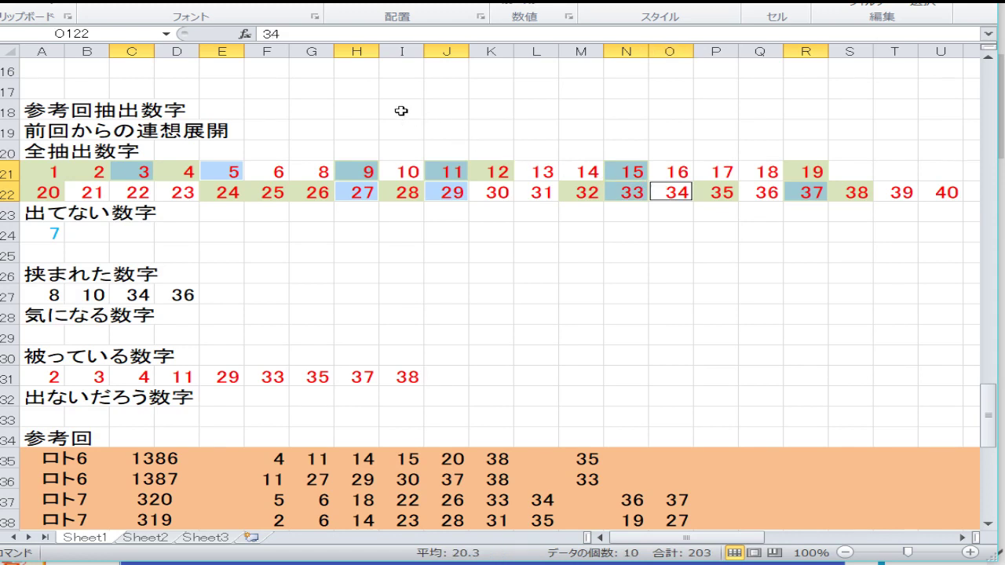
pyautogui.click(246, 7)
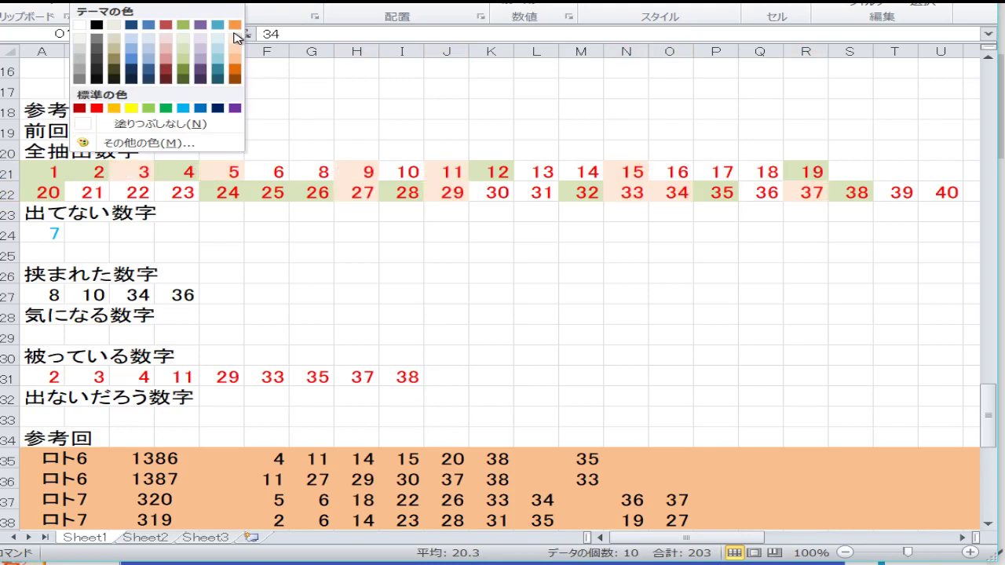
pyautogui.click(235, 59)
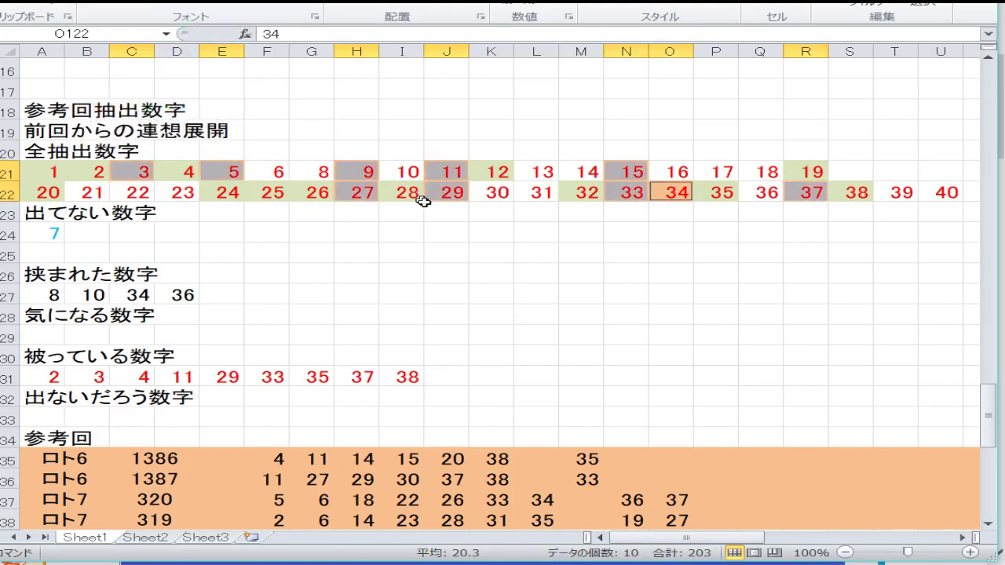
pyautogui.click(400, 230)
pyautogui.press('Down')
pyautogui.press('Down')
pyautogui.press('Down')
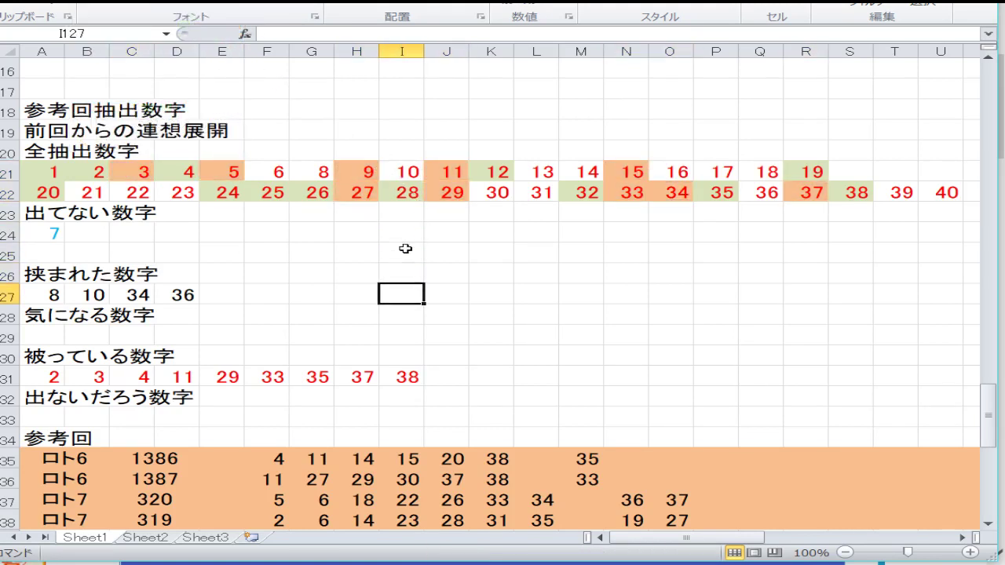
# - Set the first two 挟まれた数字 in A127 and B127 to 10 and 36
pyautogui.press('Left')
pyautogui.press('Left')
pyautogui.press('Left')
pyautogui.press('Left')
pyautogui.press('Left')
pyautogui.press('Left')
pyautogui.press('Left')
pyautogui.press('Left')
pyautogui.write('10')
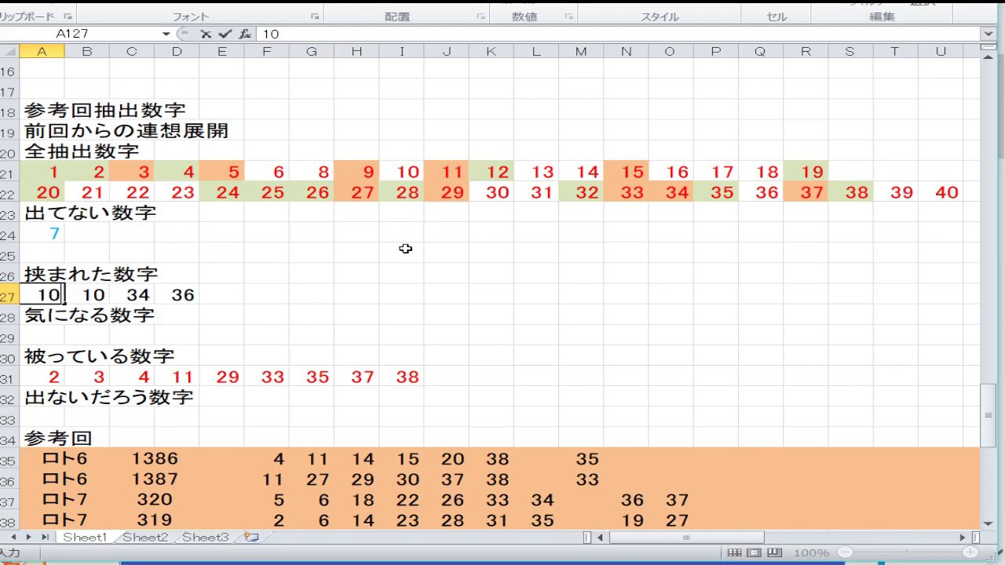
pyautogui.press('Tab')
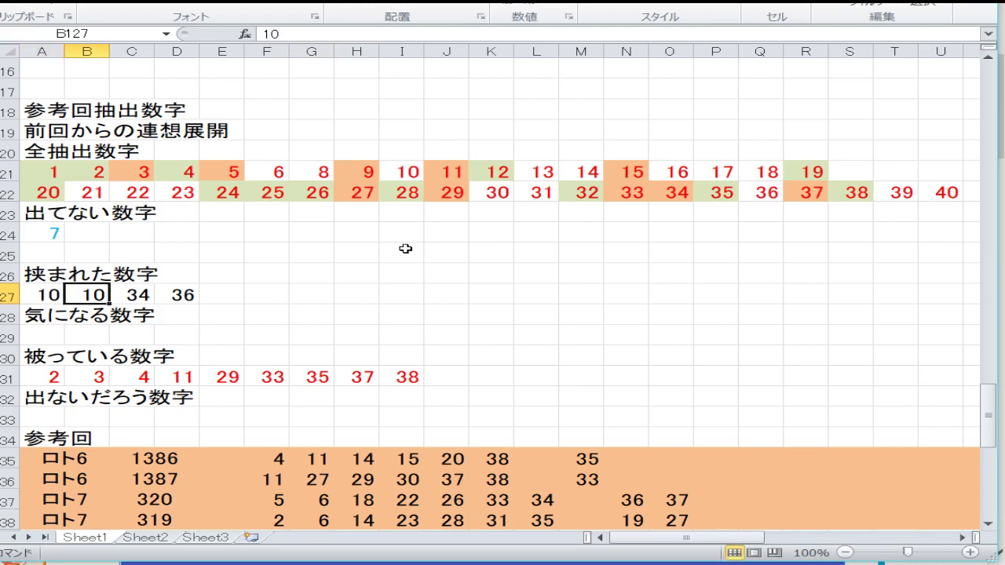
pyautogui.write('36')
pyautogui.press('Down')
pyautogui.press('Up')
pyautogui.press('Right')
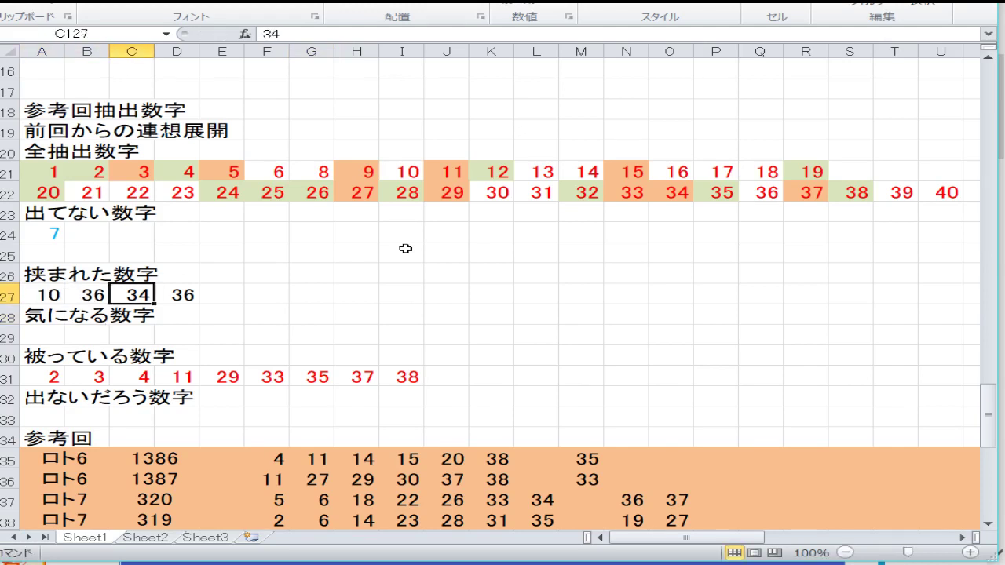
# - Clear the leftover 挟まれた数字 in C127 and D127
pyautogui.press('Delete')
pyautogui.press('Down')
pyautogui.press('Up')
pyautogui.press('Right')
pyautogui.press('Delete')
pyautogui.press('Down')
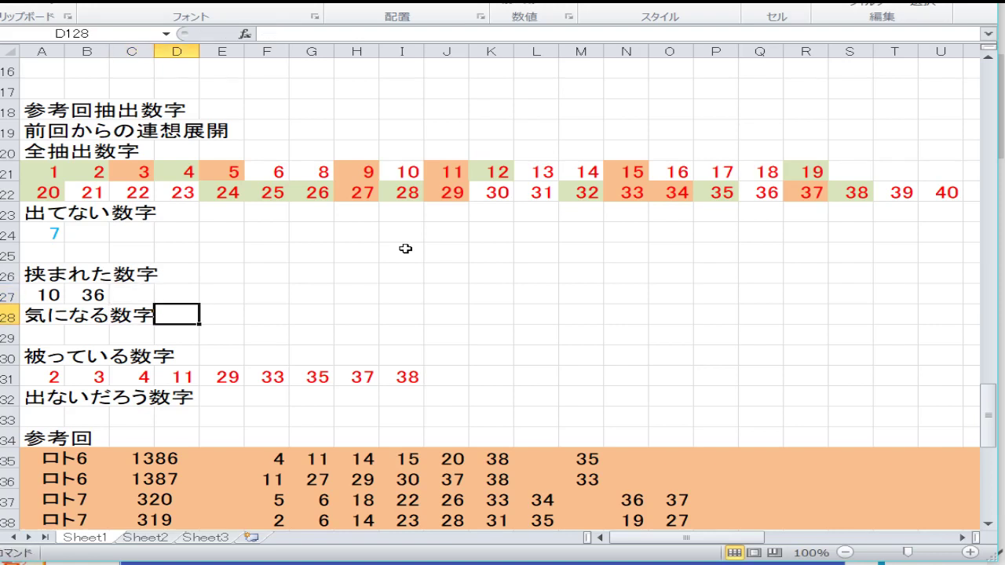
# - Replace the first six 被っている数字 in A131 to F131 with 3, 9, 11, 15, 33 and 37
pyautogui.press('Left')
pyautogui.press('Left')
pyautogui.press('Left')
pyautogui.press('Down')
pyautogui.press('Down')
pyautogui.press('Down')
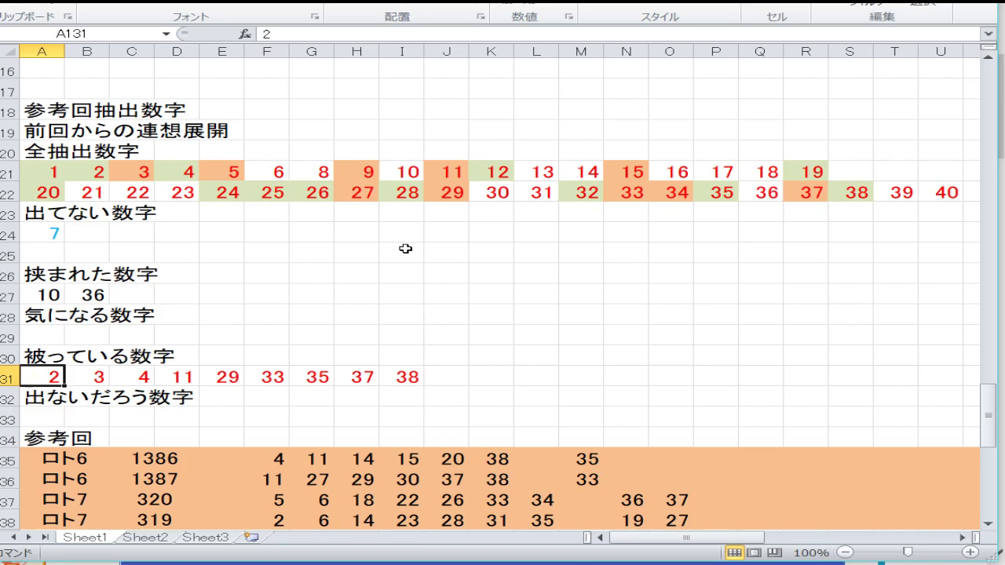
pyautogui.write('3')
pyautogui.press('Tab')
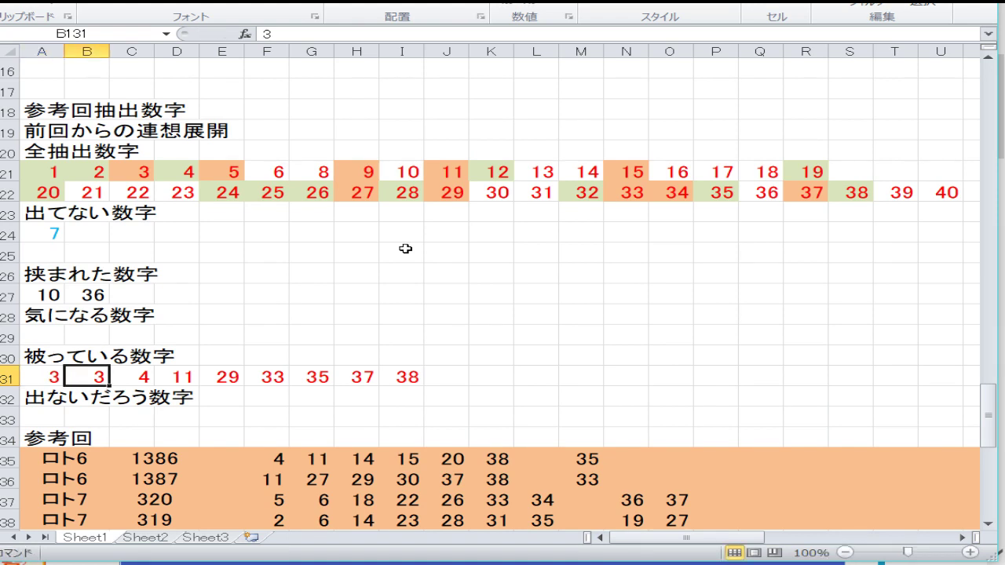
pyautogui.write('9')
pyautogui.press('Tab')
pyautogui.write('1')
pyautogui.press('Tab')
pyautogui.write('15')
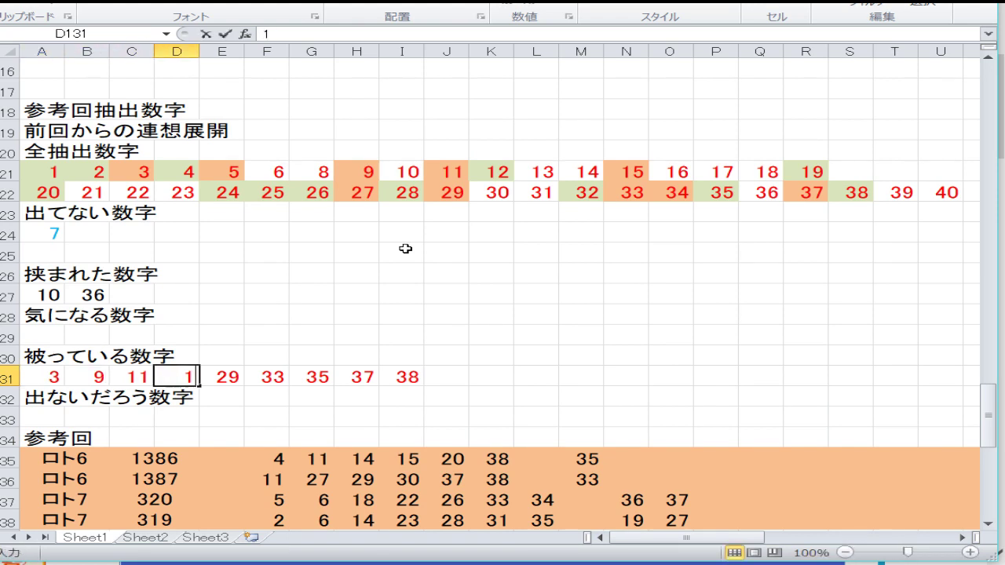
pyautogui.press('Tab')
pyautogui.write('33')
pyautogui.press('Tab')
pyautogui.write('3')
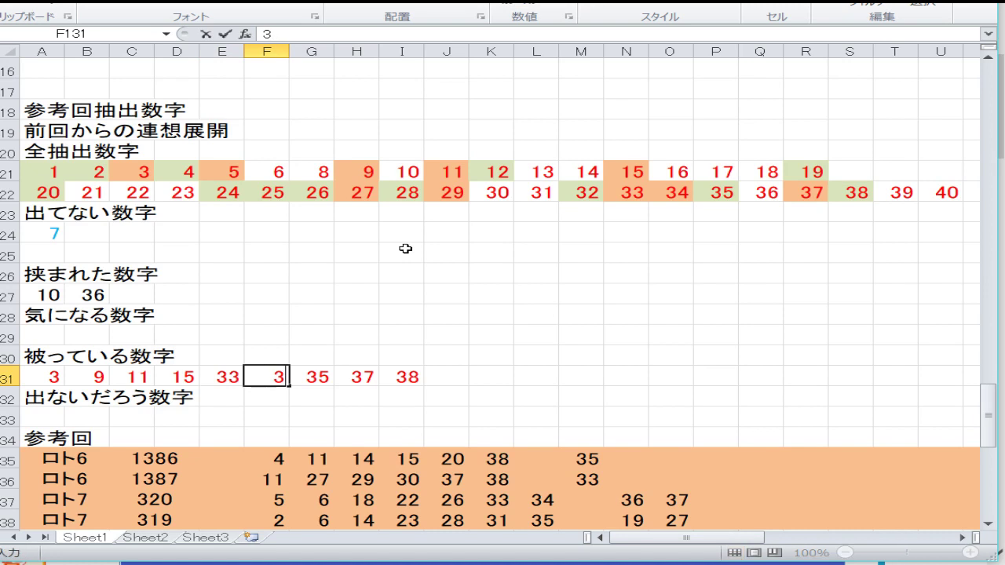
pyautogui.write('7')
# - Clear the leftover 被っている数字 in G131, H131 and I131
pyautogui.press('Tab')
pyautogui.press('BackSpace')
pyautogui.press('Return')
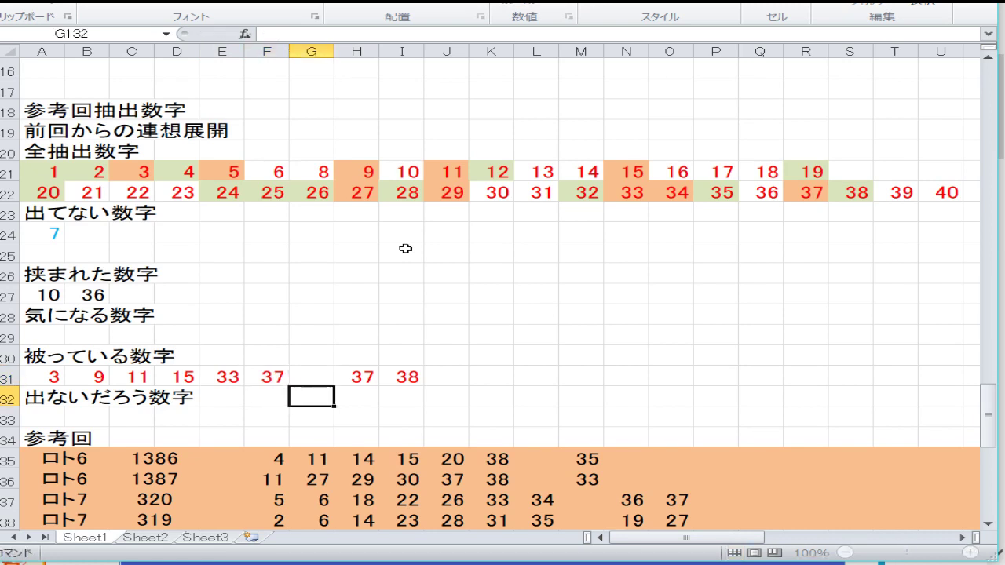
pyautogui.press('Up')
pyautogui.press('Tab')
pyautogui.press('BackSpace')
pyautogui.press('Return')
pyautogui.press('Up')
pyautogui.press('Tab')
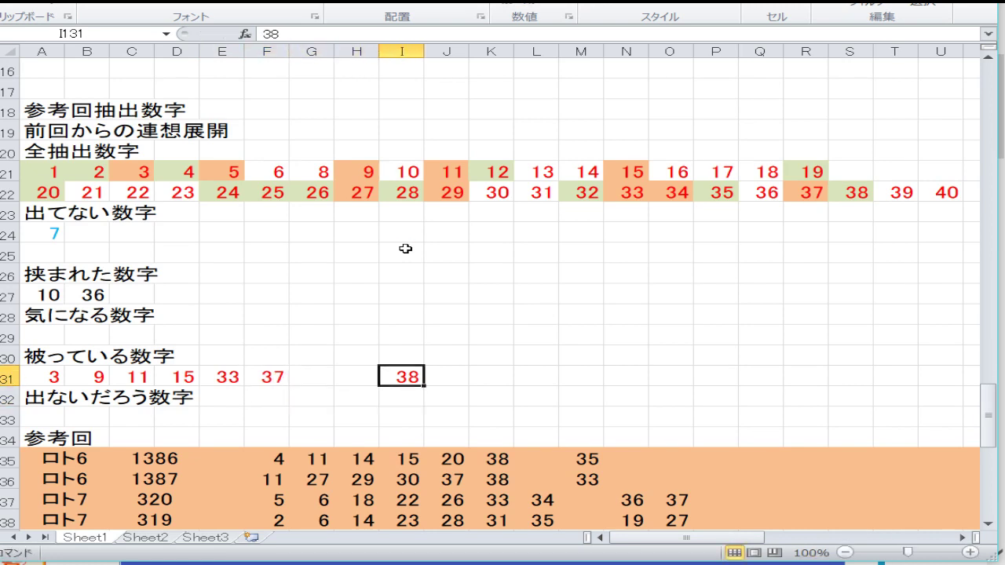
pyautogui.press('BackSpace')
pyautogui.press('Return')
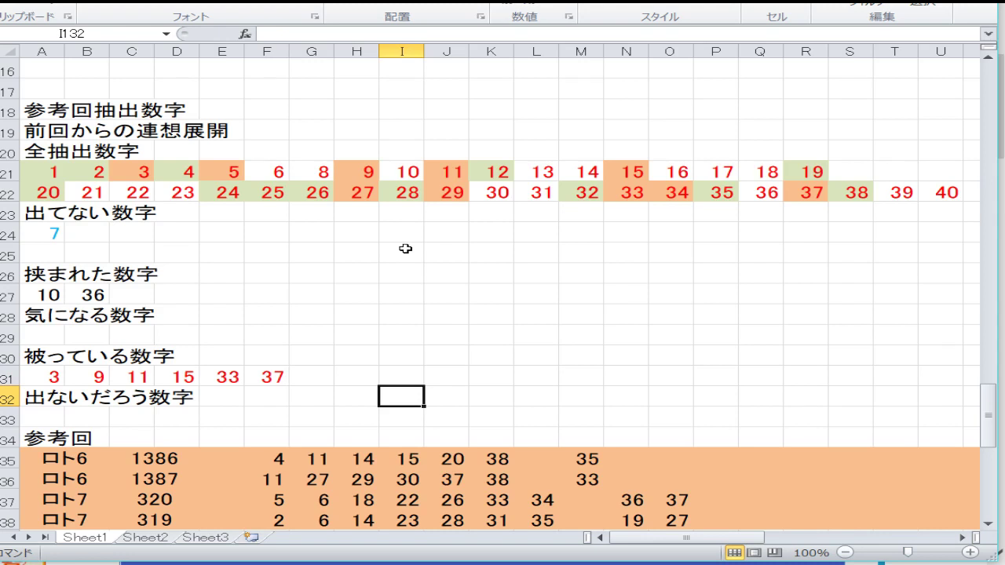
# - Copy the draw results in A9:O14 and paste them over the 参考回 table starting at A135
pyautogui.scroll(-20, 405, 248)
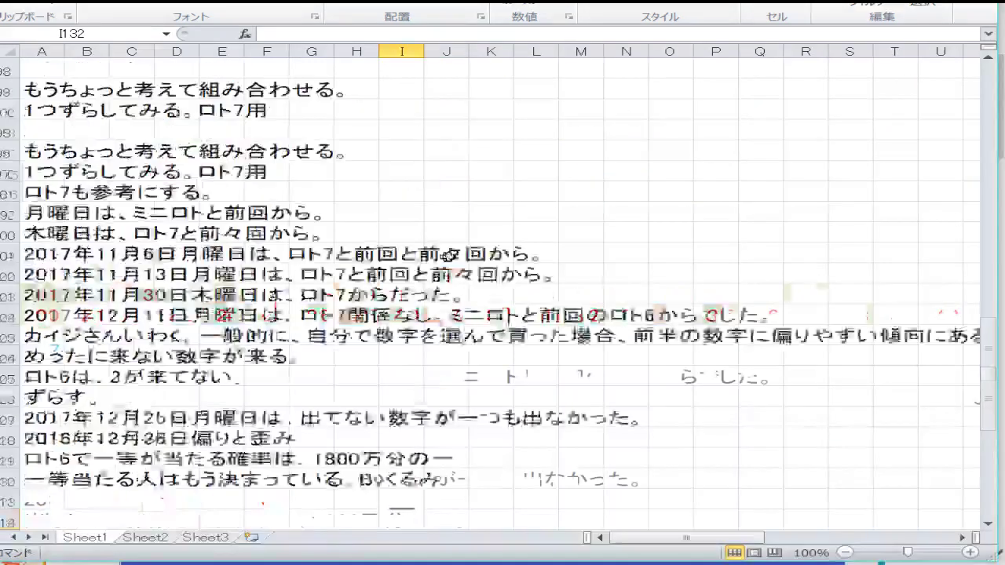
pyautogui.scroll(20, 447, 255)
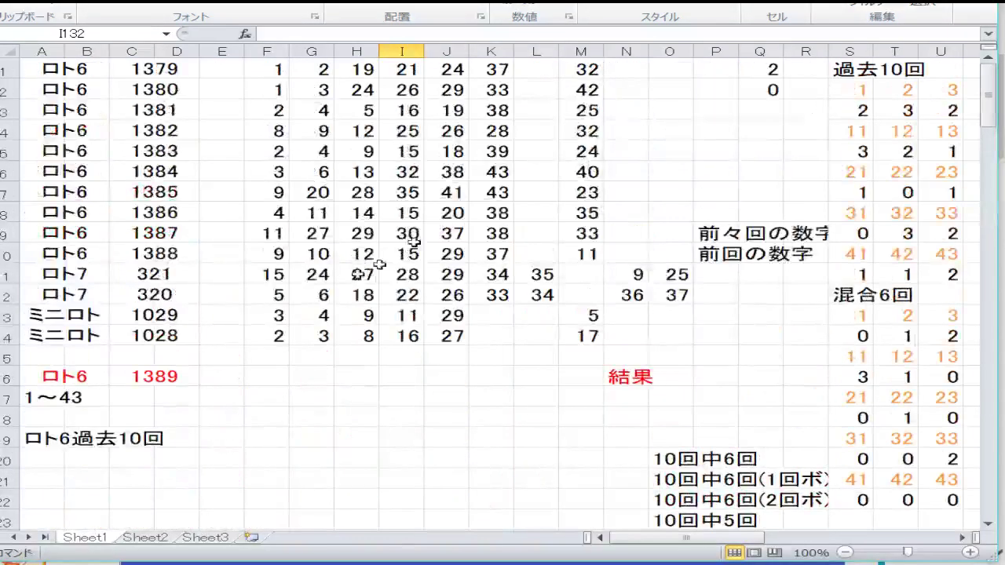
pyautogui.moveTo(664, 334)
pyautogui.mouseDown()
pyautogui.moveTo(169, 253)
pyautogui.moveTo(95, 251)
pyautogui.moveTo(84, 220)
pyautogui.moveTo(212, 230)
pyautogui.moveTo(666, 340)
pyautogui.mouseUp()
pyautogui.click(85, 224)
pyautogui.rightClick(531, 322)
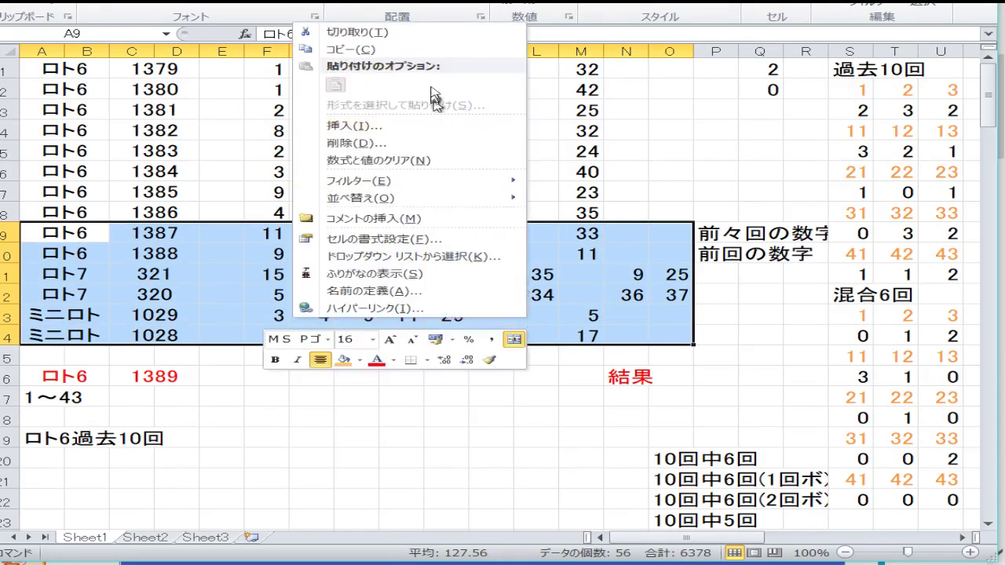
pyautogui.click(351, 49)
pyautogui.scroll(-7, 267, 260)
pyautogui.scroll(-20, 266, 262)
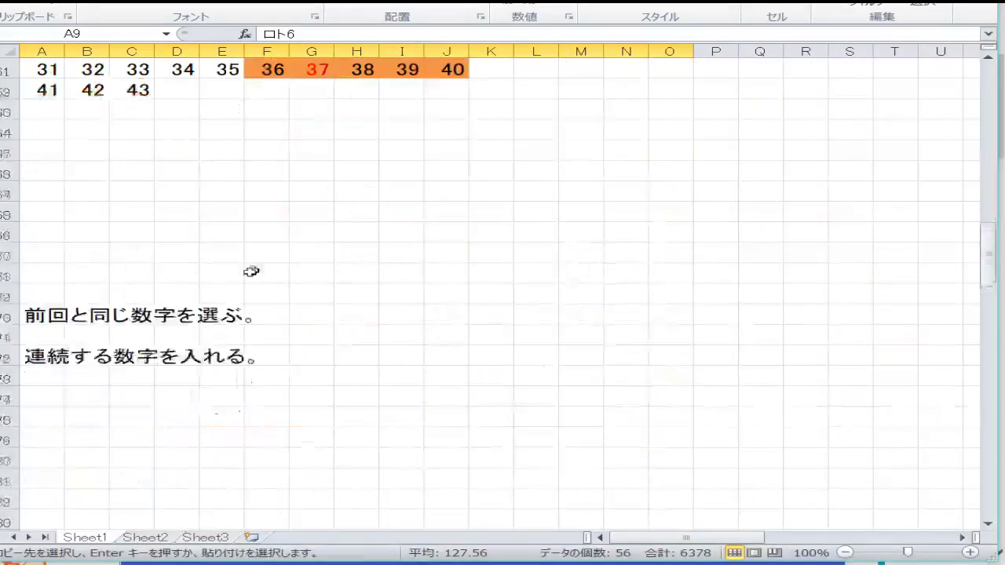
pyautogui.scroll(-4, 157, 227)
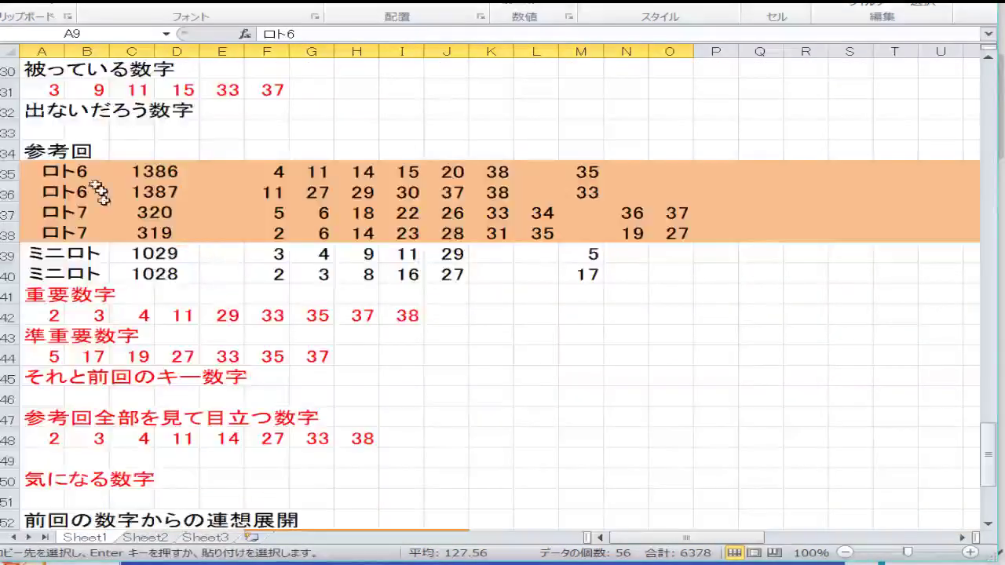
pyautogui.rightClick(89, 173)
pyautogui.click(22, 240)
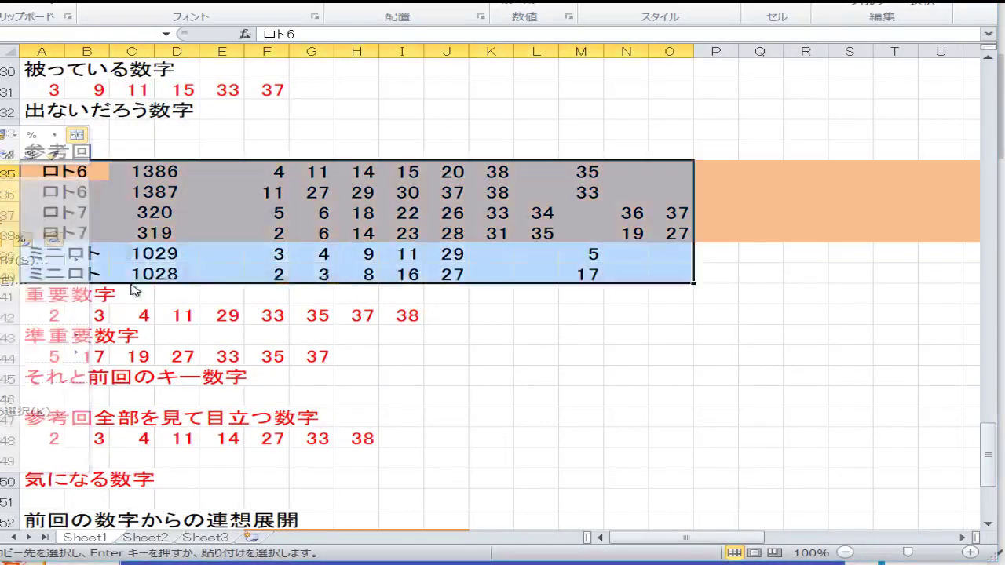
# - Fill the whole rows 135 to 138 of the 参考回 table with light orange
pyautogui.moveTo(4, 173); pyautogui.dragTo(4, 233)
pyautogui.click(222, 7)
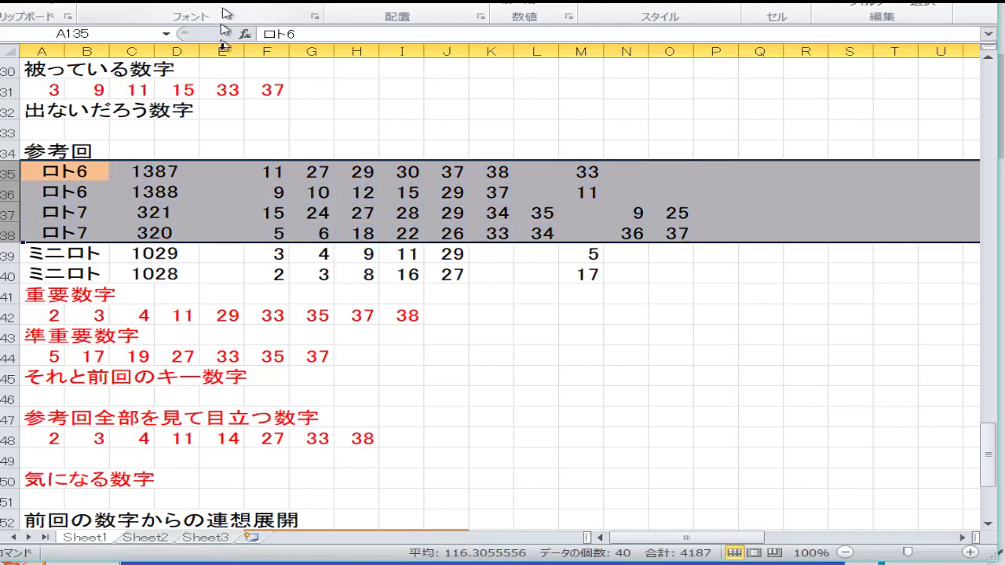
pyautogui.click(311, 212)
# - Copy the 被っている数字 range A131:L131 and paste it over the 重要数字 row starting at A142
pyautogui.scroll(-1, 157, 259)
pyautogui.click(149, 259)
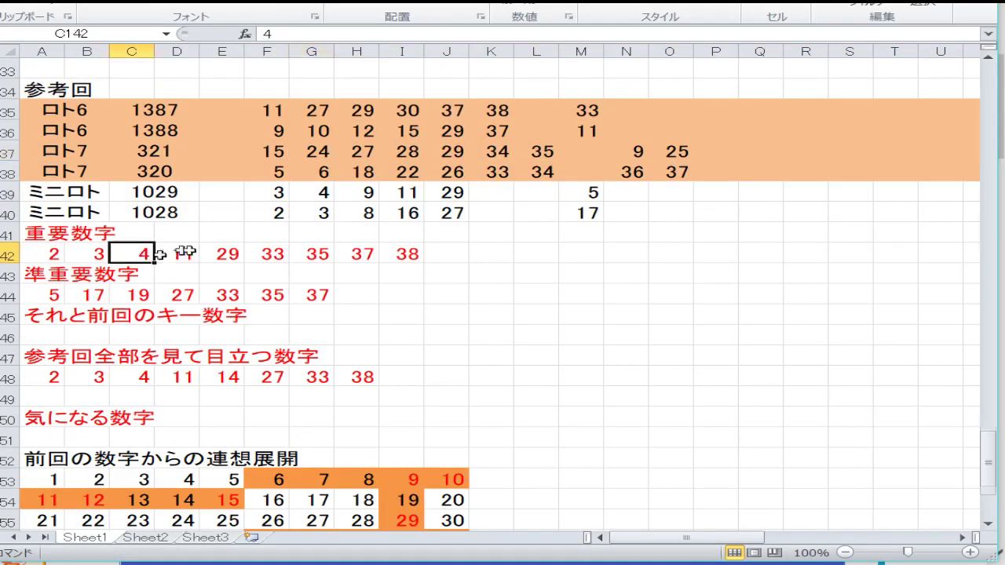
pyautogui.scroll(1, 177, 165)
pyautogui.moveTo(48, 89); pyautogui.dragTo(542, 90)
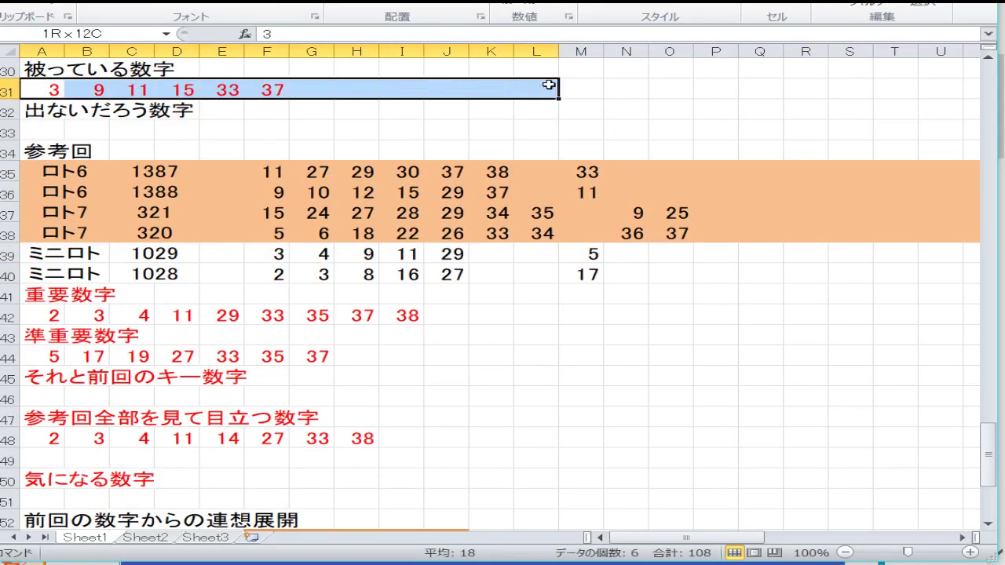
pyautogui.rightClick(314, 86)
pyautogui.click(480, 115)
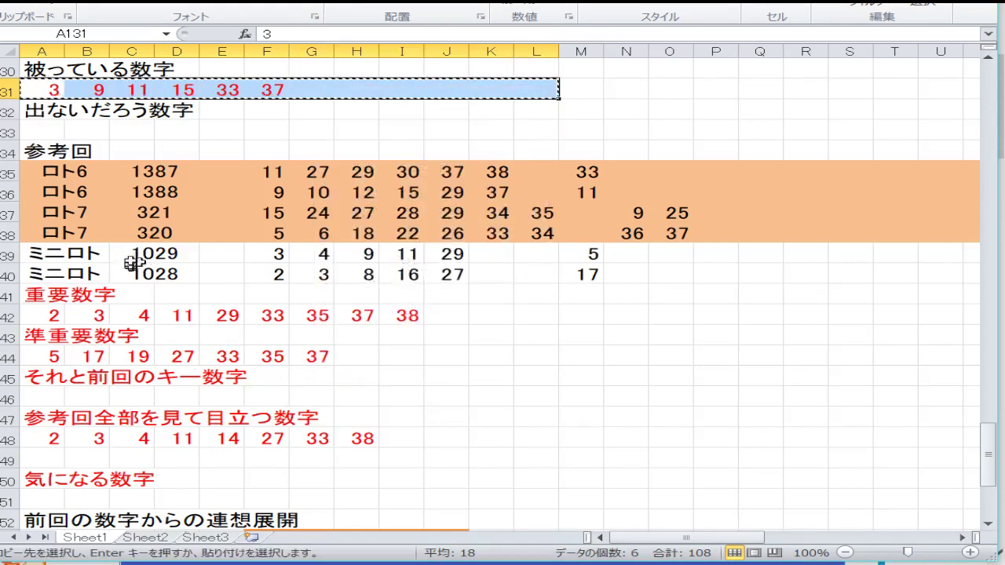
pyautogui.rightClick(50, 314)
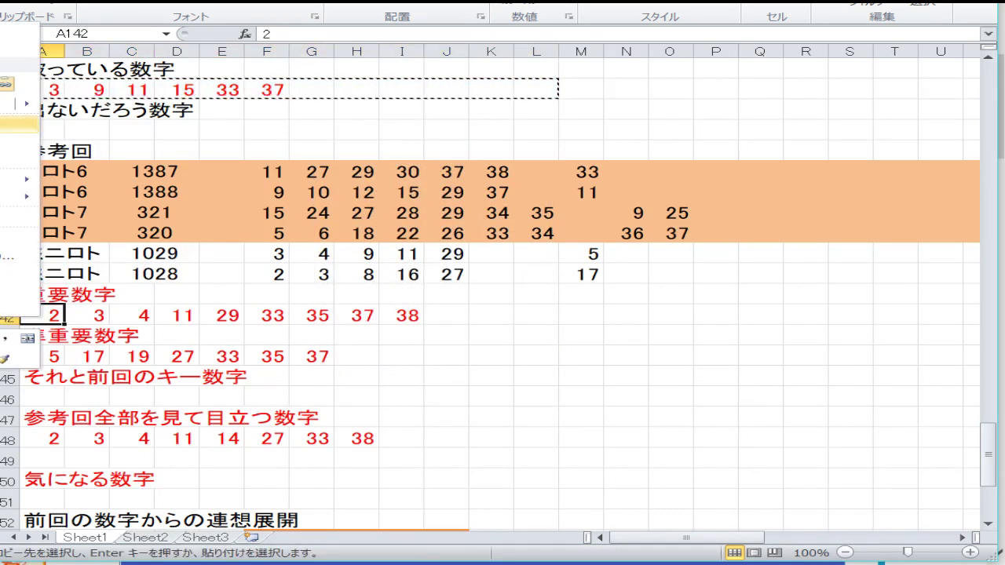
pyautogui.click(5, 83)
# - Replace the 準重要数字 in A144 to H144 with 5, 9, 11, 17, 25, 33, 36 and 37
pyautogui.click(192, 355)
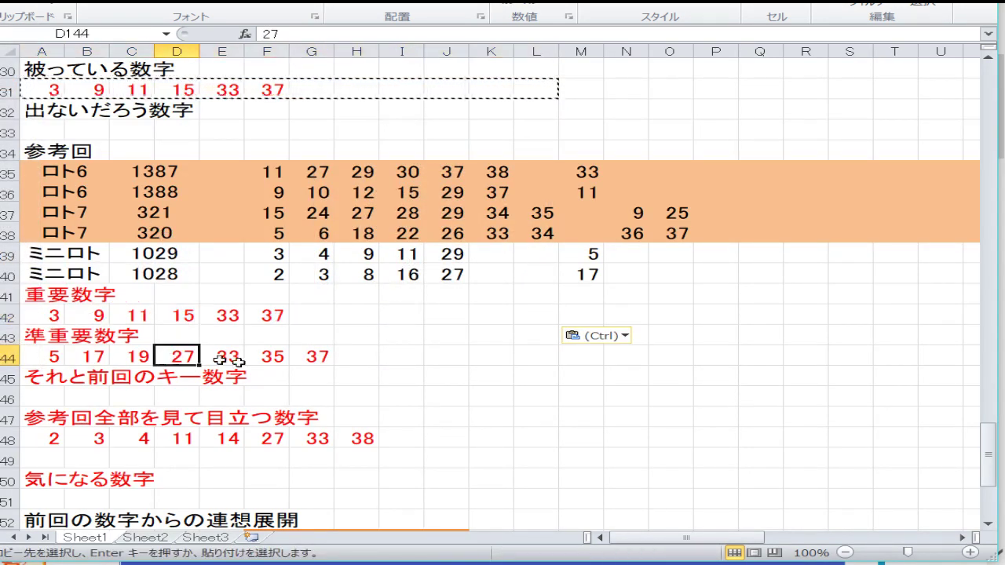
pyautogui.press('Left')
pyautogui.press('Left')
pyautogui.press('Left')
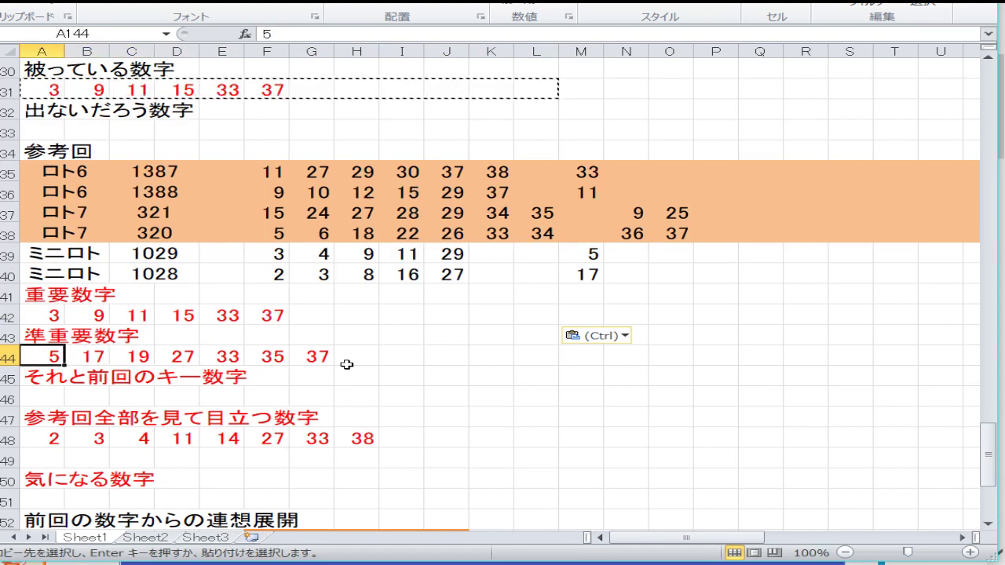
pyautogui.write('5')
pyautogui.press('Right')
pyautogui.write('9')
pyautogui.press('Right')
pyautogui.write('11')
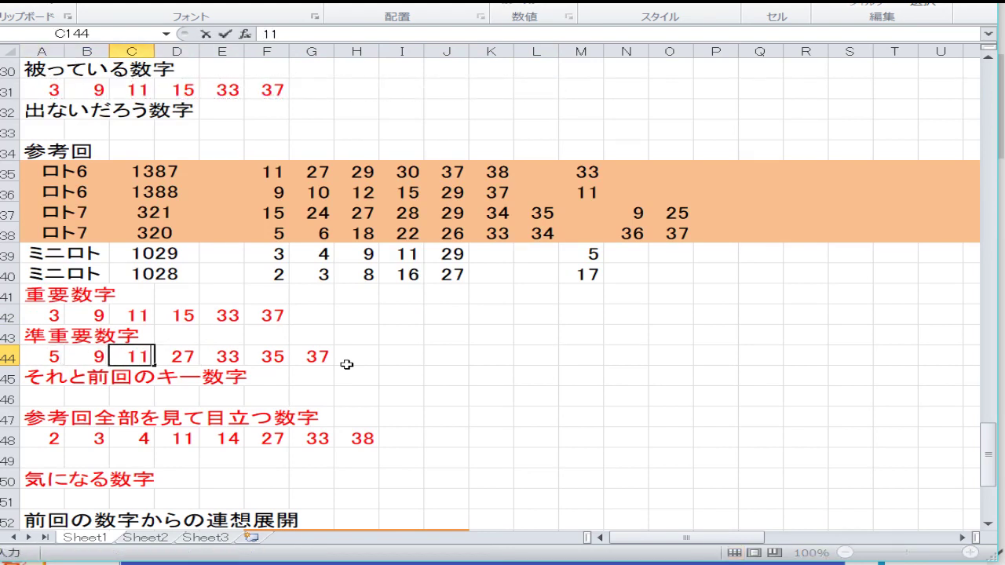
pyautogui.press('Right')
pyautogui.write('1')
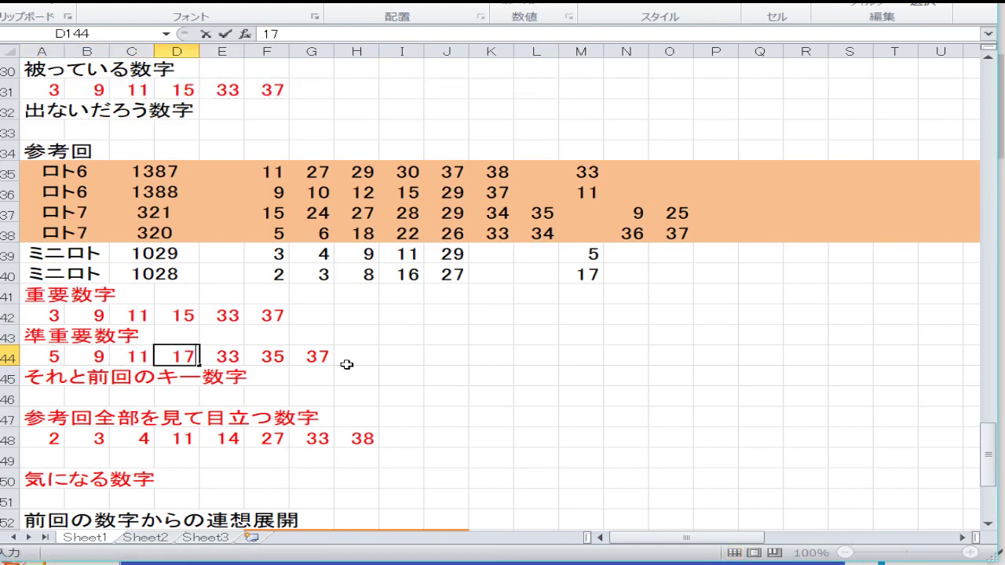
pyautogui.press('Right')
pyautogui.write('25')
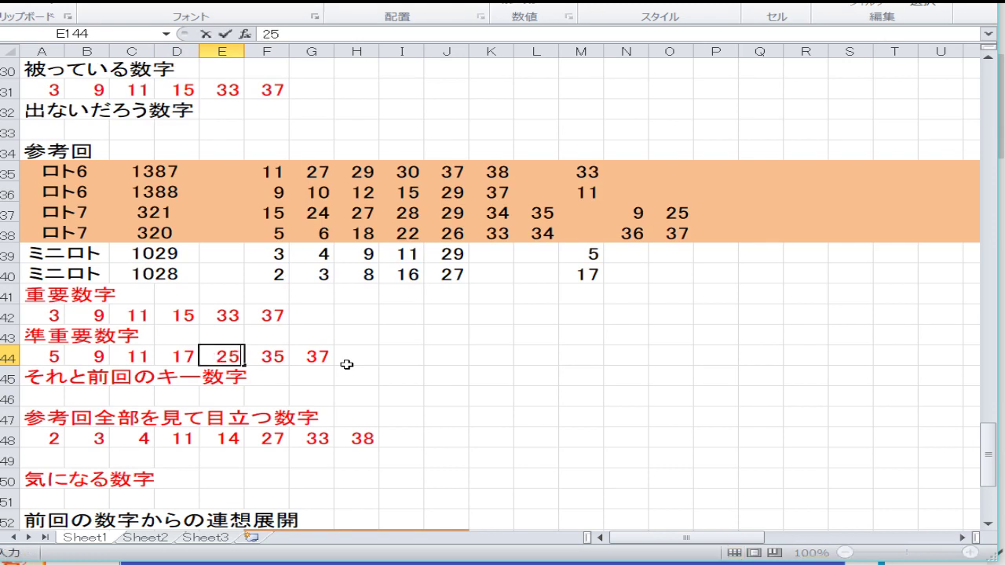
pyautogui.press('Right')
pyautogui.write('33')
pyautogui.press('Right')
pyautogui.write('36')
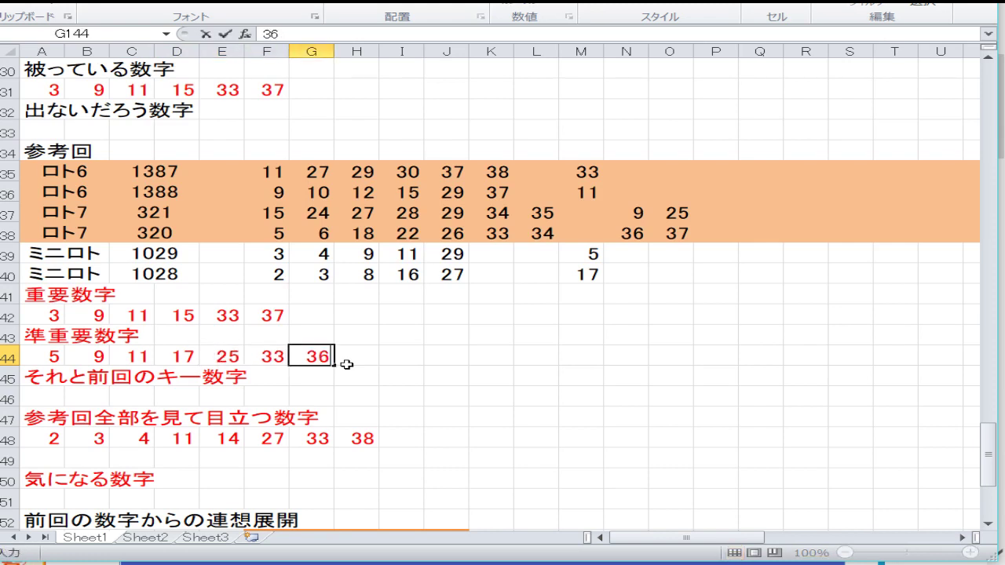
pyautogui.press('Right')
pyautogui.write('37')
pyautogui.press('Return')
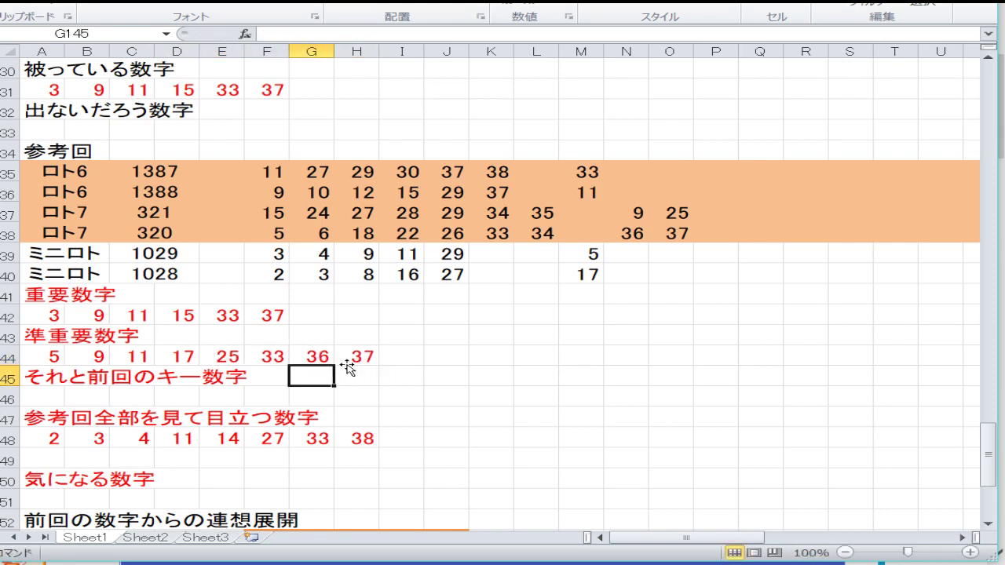
# - Replace the 参考回全部を見て目立つ数字 in A148 to E148 with 3, 11, 15, 27 and 29
pyautogui.press('Home')
pyautogui.press('Down')
pyautogui.press('Down')
pyautogui.press('Down')
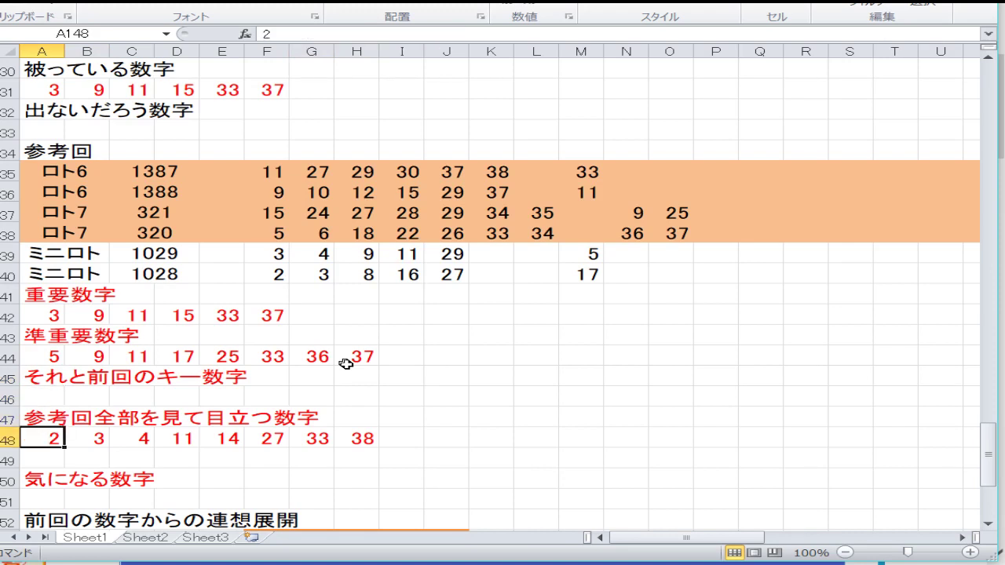
pyautogui.write('3')
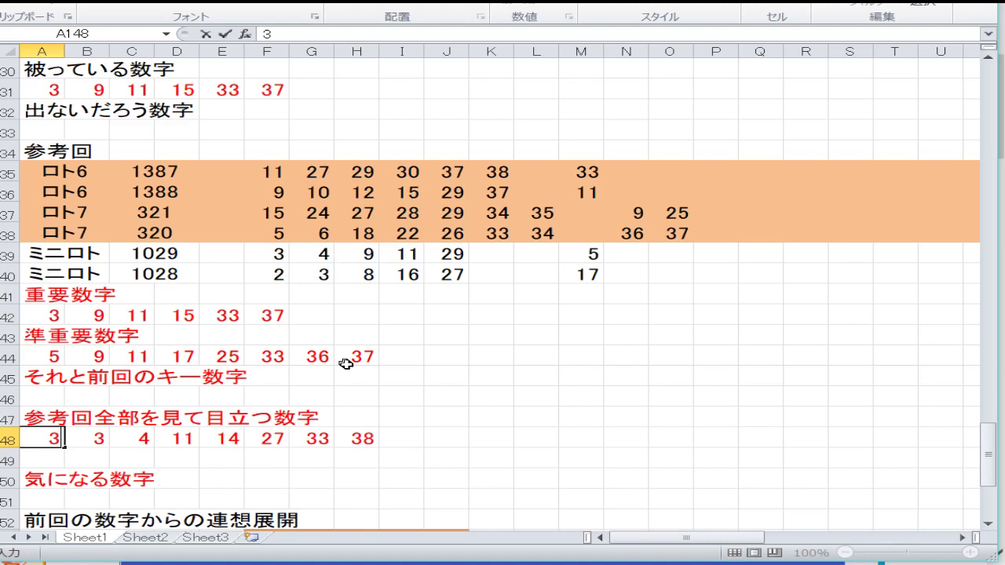
pyautogui.press('Right')
pyautogui.write('1')
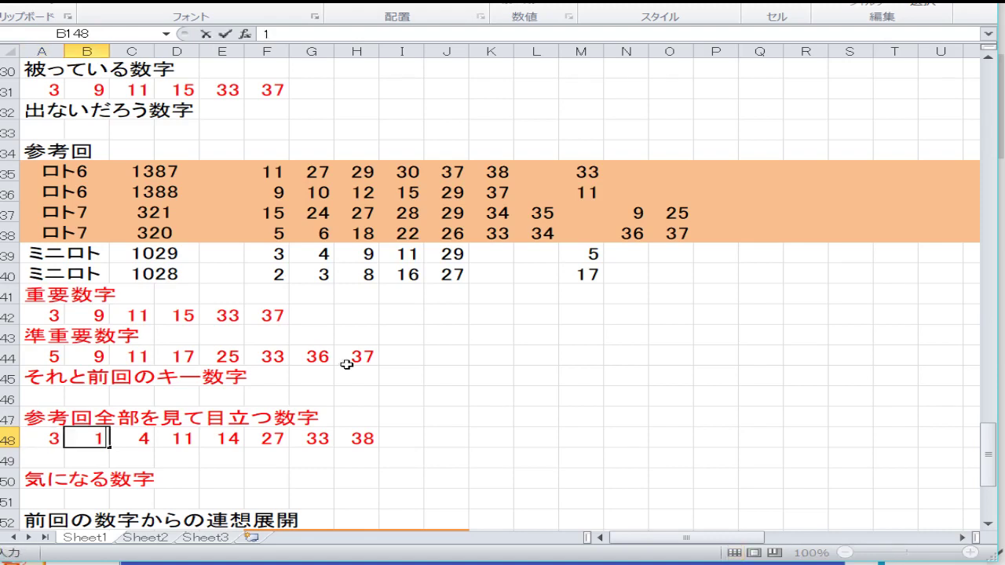
pyautogui.write('1')
pyautogui.press('Right')
pyautogui.write('15')
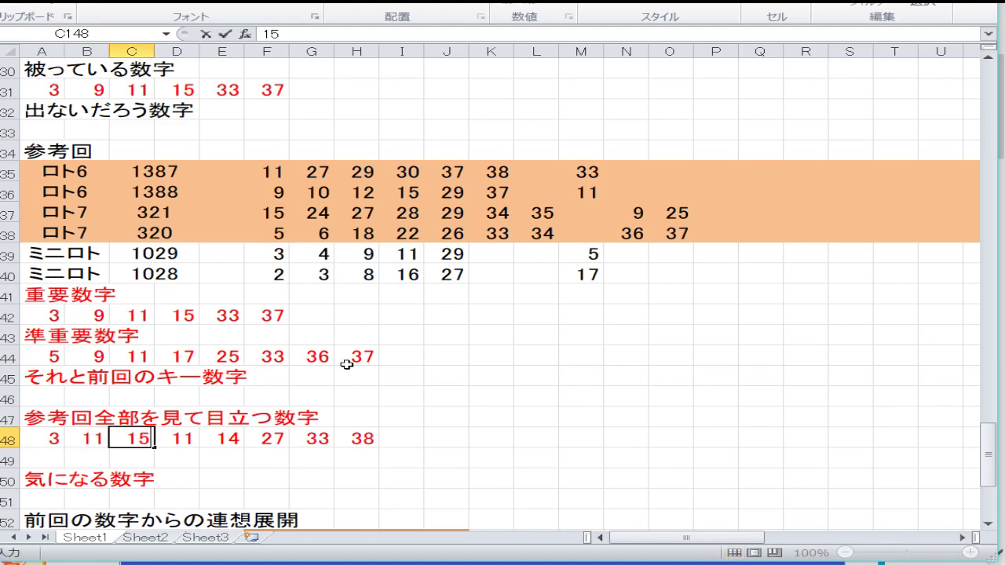
pyautogui.press('Right')
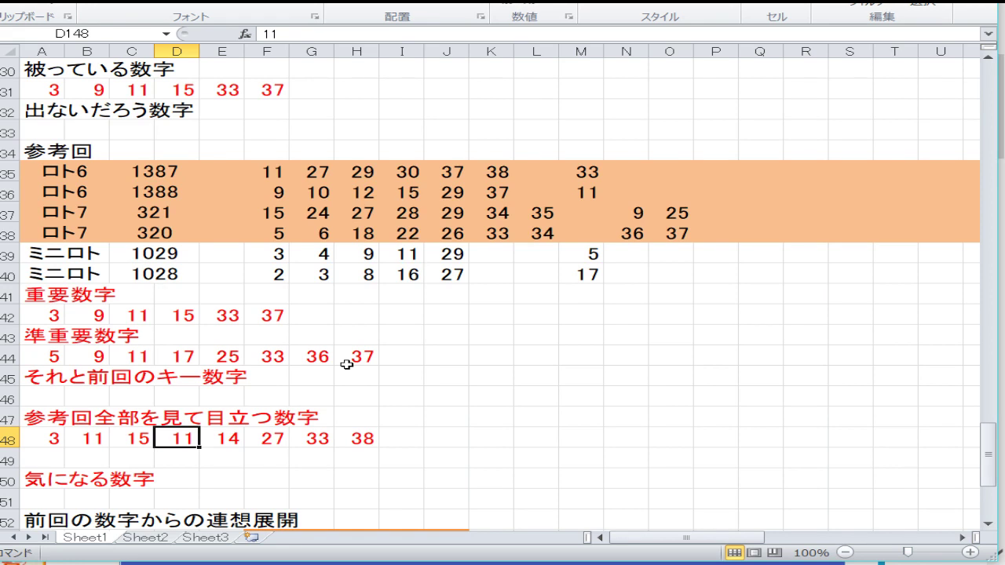
pyautogui.write('27')
pyautogui.press('Right')
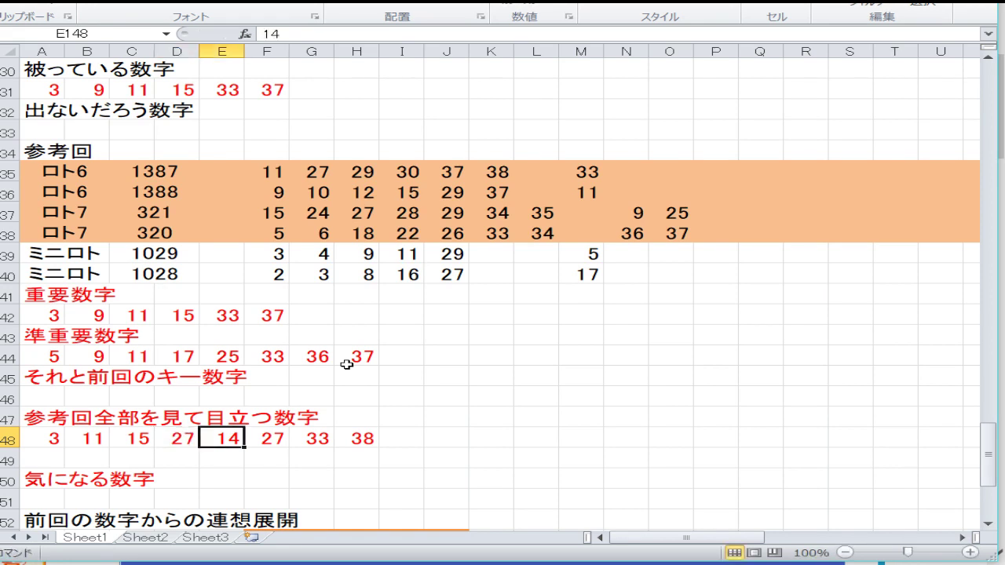
pyautogui.write('29')
pyautogui.press('Right')
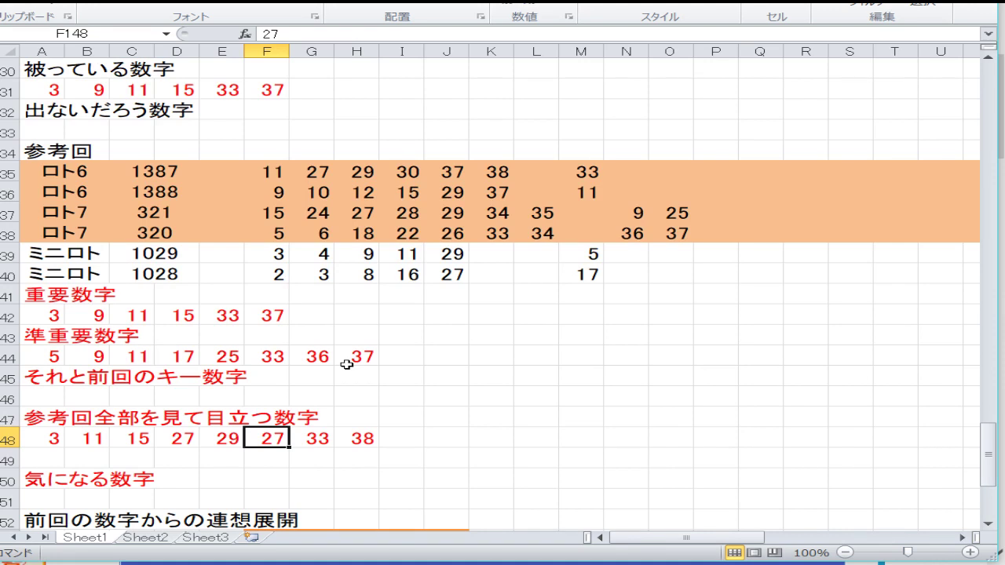
# - Clear the leftover numbers in F148 to H148 of the 目立つ数字 row
pyautogui.press('Delete')
pyautogui.press('Right')
pyautogui.press('Delete')
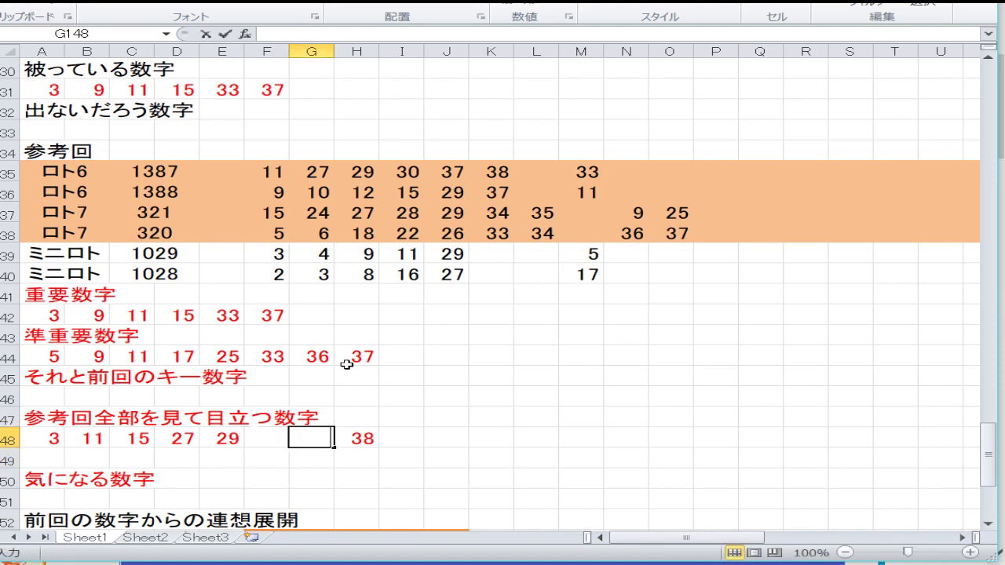
pyautogui.press('Return')
pyautogui.press('Up')
pyautogui.press('Right')
pyautogui.press('Delete')
pyautogui.press('Return')
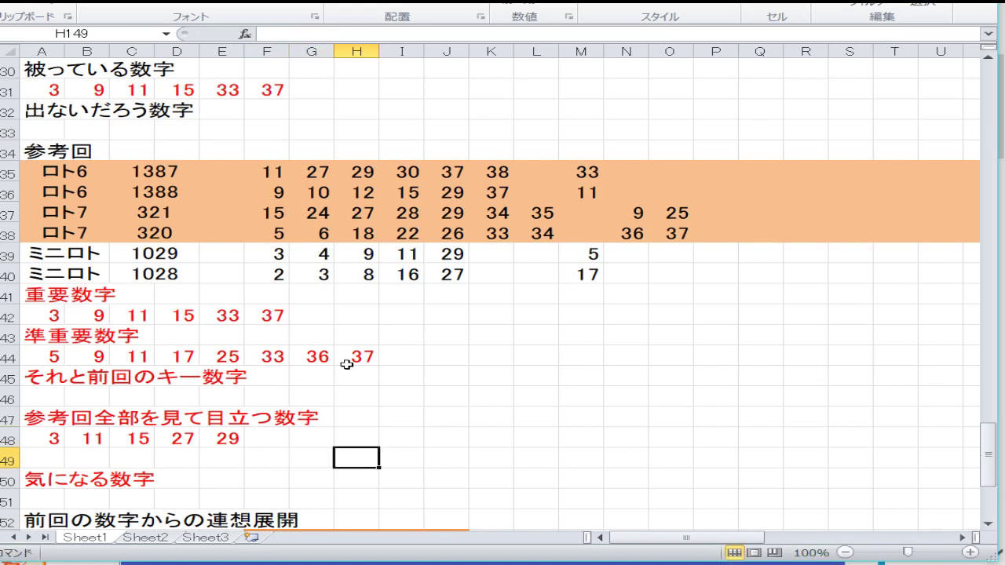
# - Review the important, semi-important and standout number rows together with the 連想展開 grid and the lists below it
pyautogui.press('Left')
pyautogui.press('Left')
pyautogui.press('Left')
pyautogui.press('Left')
pyautogui.press('Left')
pyautogui.press('Left')
pyautogui.press('Left')
pyautogui.press('Down')
pyautogui.press('Down')
pyautogui.press('Down')
pyautogui.press('Down')
pyautogui.press('Down')
pyautogui.press('Down')
pyautogui.press('Down')
pyautogui.press('Down')
pyautogui.press('Down')
pyautogui.press('Down')
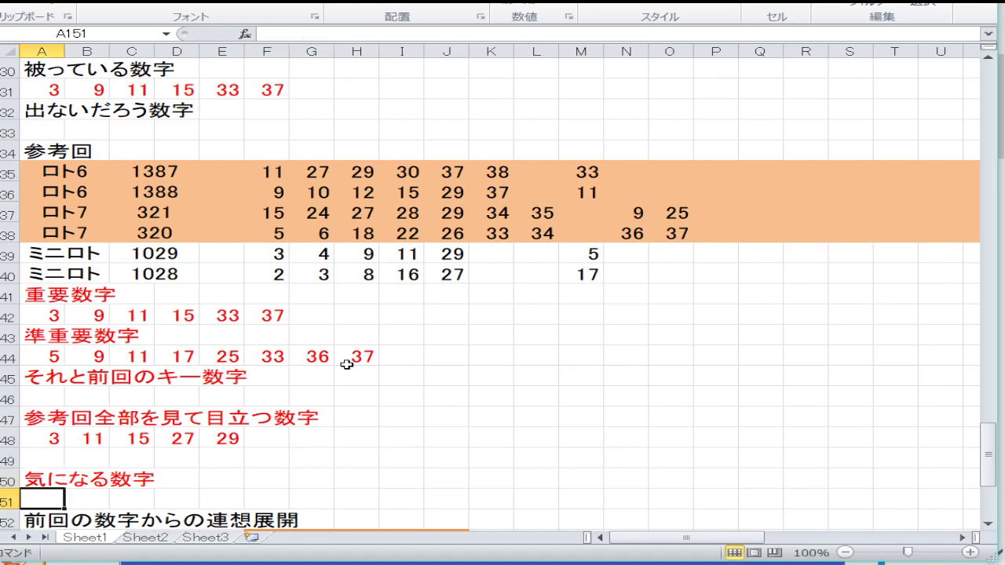
pyautogui.press('Up')
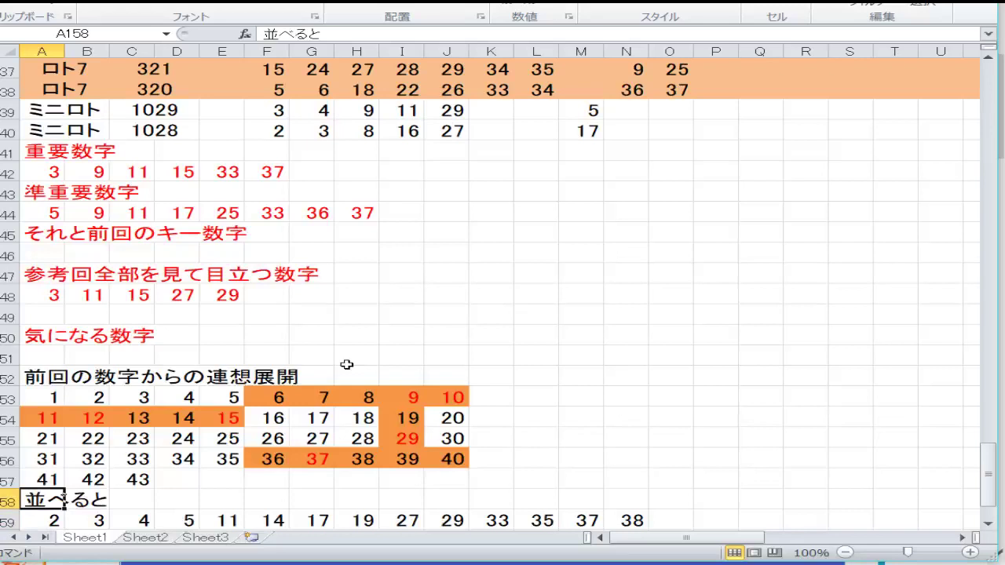
pyautogui.press('Up')
pyautogui.press('Up')
pyautogui.press('Up')
pyautogui.press('Up')
pyautogui.press('Up')
pyautogui.press('Down')
pyautogui.press('Down')
pyautogui.press('Down')
pyautogui.press('Down')
pyautogui.press('Down')
pyautogui.press('Down')
pyautogui.press('Down')
pyautogui.press('Down')
pyautogui.press('Down')
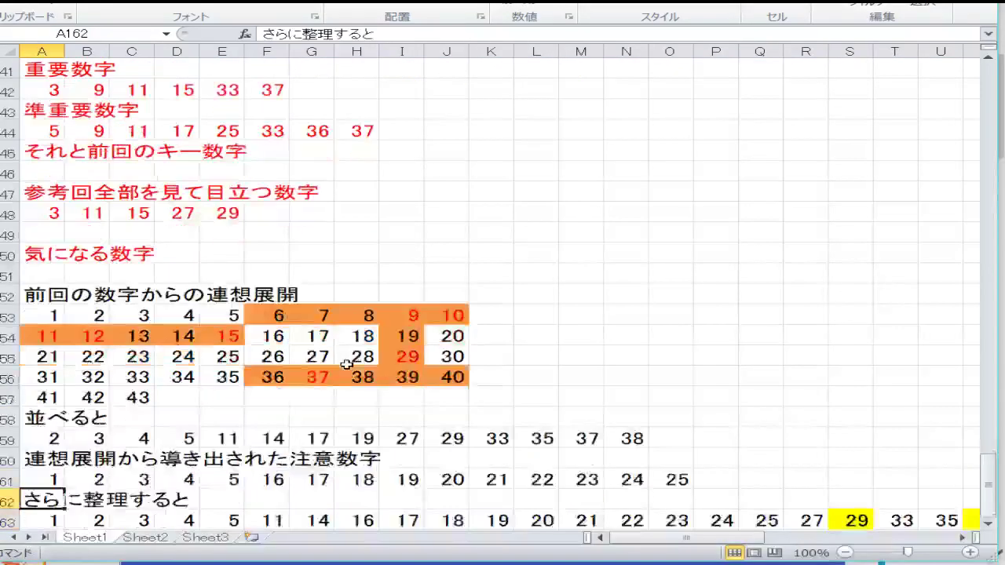
pyautogui.press('Up')
pyautogui.press('Up')
pyautogui.press('Up')
pyautogui.press('Up')
pyautogui.press('Up')
pyautogui.press('Up')
pyautogui.press('Up')
pyautogui.press('Up')
pyautogui.press('Up')
pyautogui.press('Up')
pyautogui.press('Up')
pyautogui.press('Up')
pyautogui.press('Up')
pyautogui.press('Up')
pyautogui.press('Up')
pyautogui.press('Up')
pyautogui.press('Up')
pyautogui.press('Up')
pyautogui.press('Up')
pyautogui.press('Up')
pyautogui.press('Up')
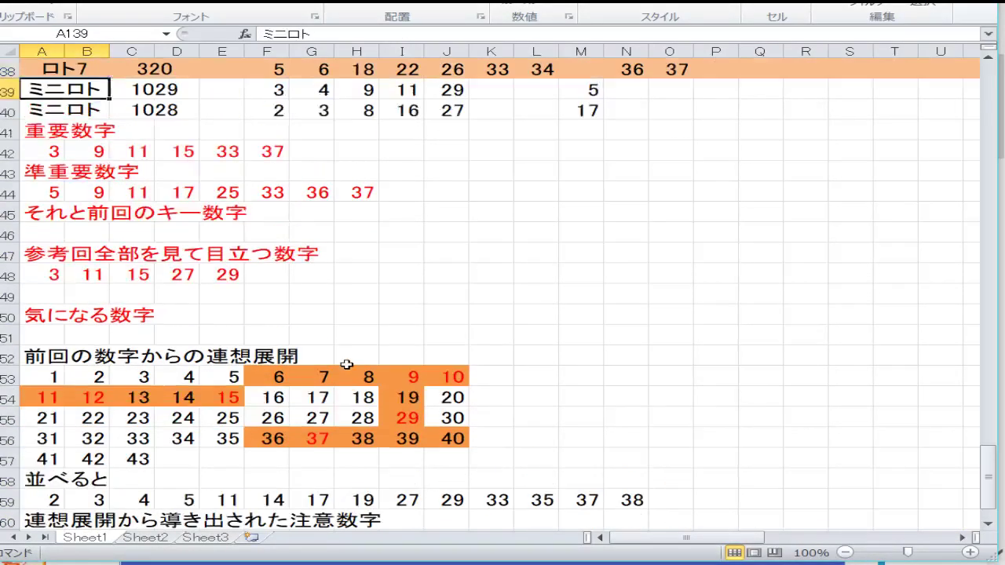
# - Replace the 並べると numbers in A159 to G159 with 3, 5, 9, 11, 15, 17 and 25
pyautogui.press('Down')
pyautogui.press('Down')
pyautogui.press('Down')
pyautogui.press('Down')
pyautogui.press('Down')
pyautogui.press('Down')
pyautogui.press('Down')
pyautogui.press('Down')
pyautogui.press('Down')
pyautogui.press('Down')
pyautogui.press('Down')
pyautogui.press('Down')
pyautogui.press('Down')
pyautogui.press('Down')
pyautogui.press('Down')
pyautogui.press('Down')
pyautogui.press('Down')
pyautogui.press('Down')
pyautogui.press('Down')
pyautogui.press('Down')
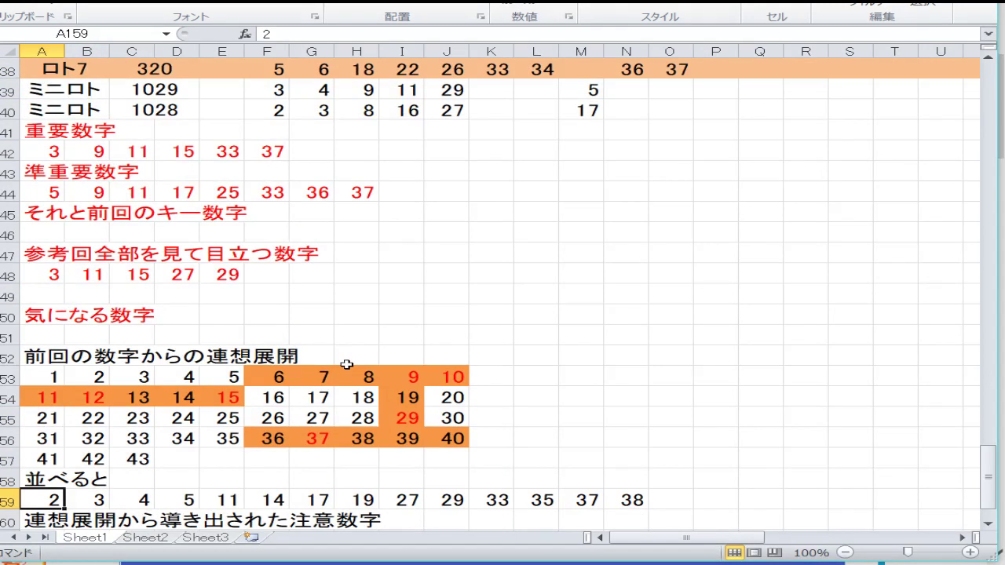
pyautogui.write('3')
pyautogui.press('Tab')
pyautogui.write('5')
pyautogui.press('Tab')
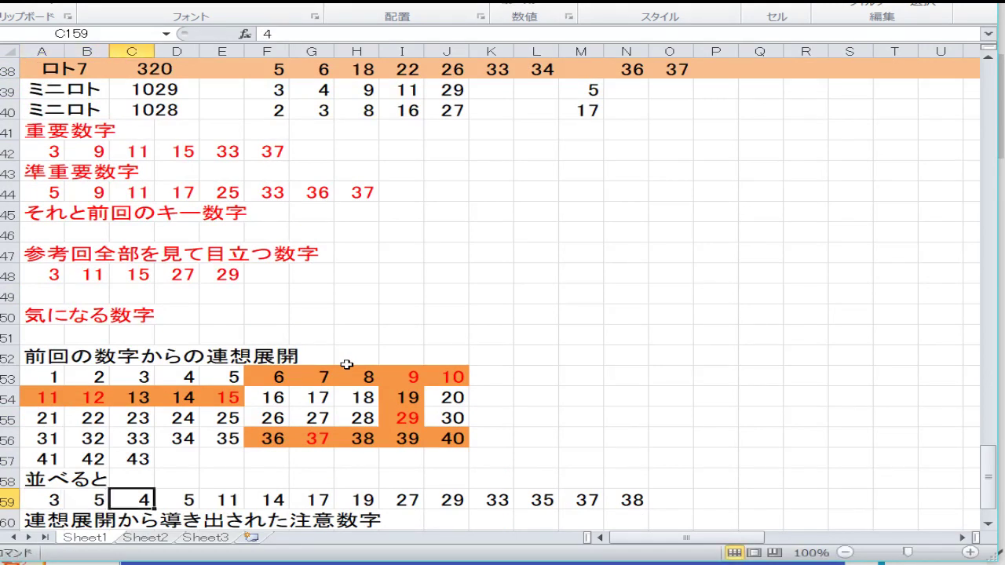
pyautogui.write('9')
pyautogui.press('Tab')
pyautogui.write('11')
pyautogui.press('Tab')
pyautogui.write('15')
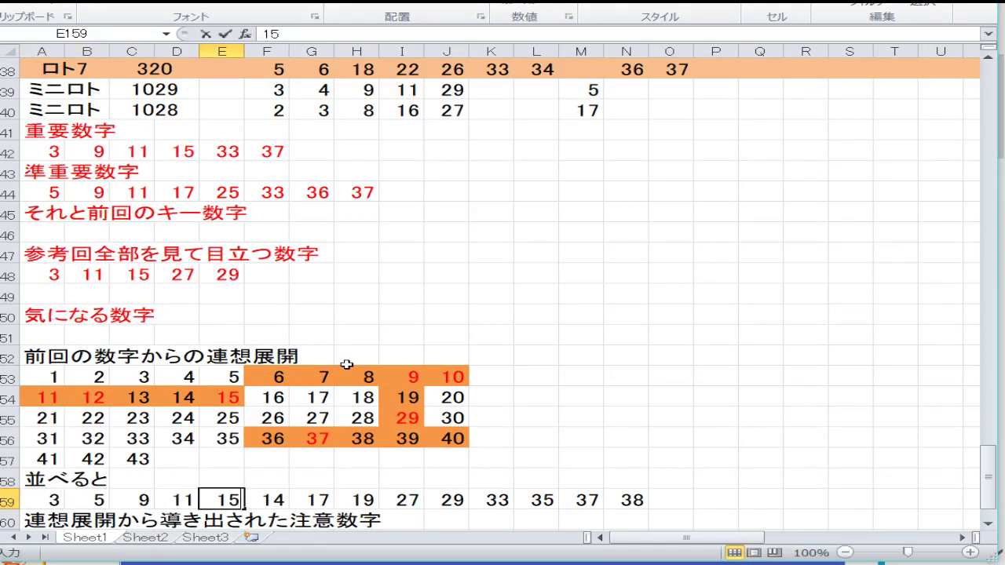
pyautogui.press('Tab')
pyautogui.write('17')
pyautogui.press('Tab')
pyautogui.write('25')
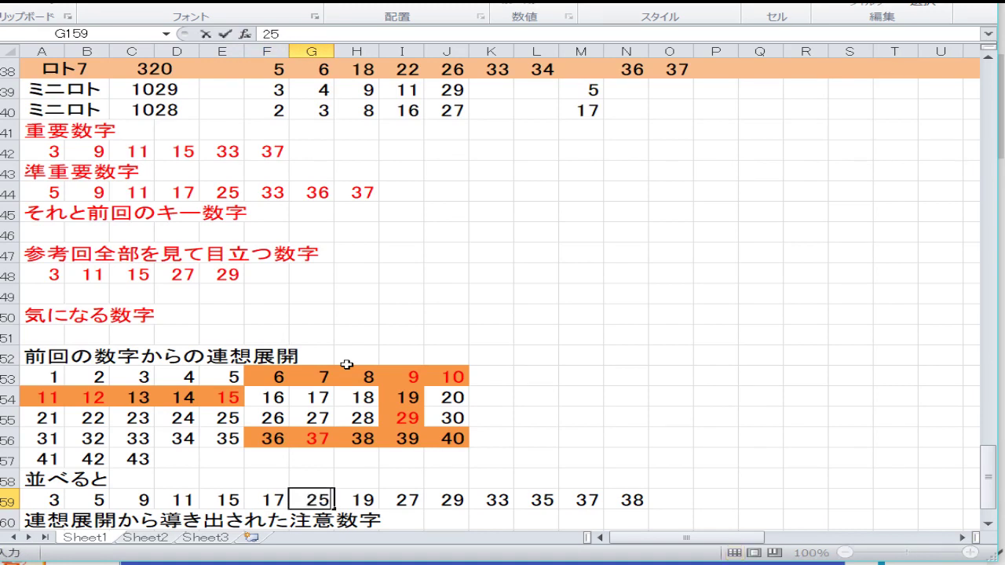
# - Replace the 並べると numbers in H159 to L159 with 27, 29, 33, 36 and 37
pyautogui.press('Tab')
pyautogui.write('27')
pyautogui.press('Tab')
pyautogui.write('29')
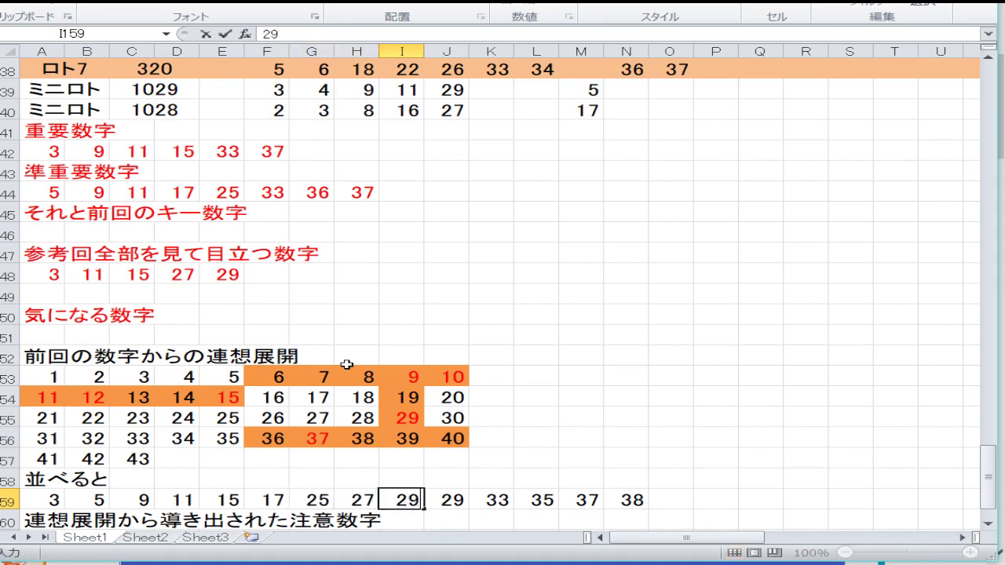
pyautogui.press('Tab')
pyautogui.write('3')
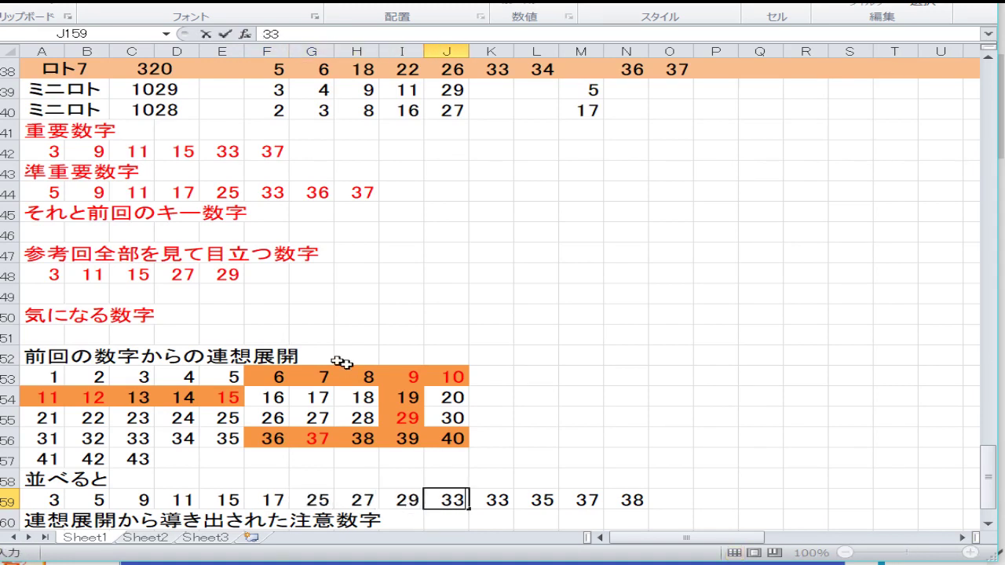
pyautogui.press('Tab')
pyautogui.write('36')
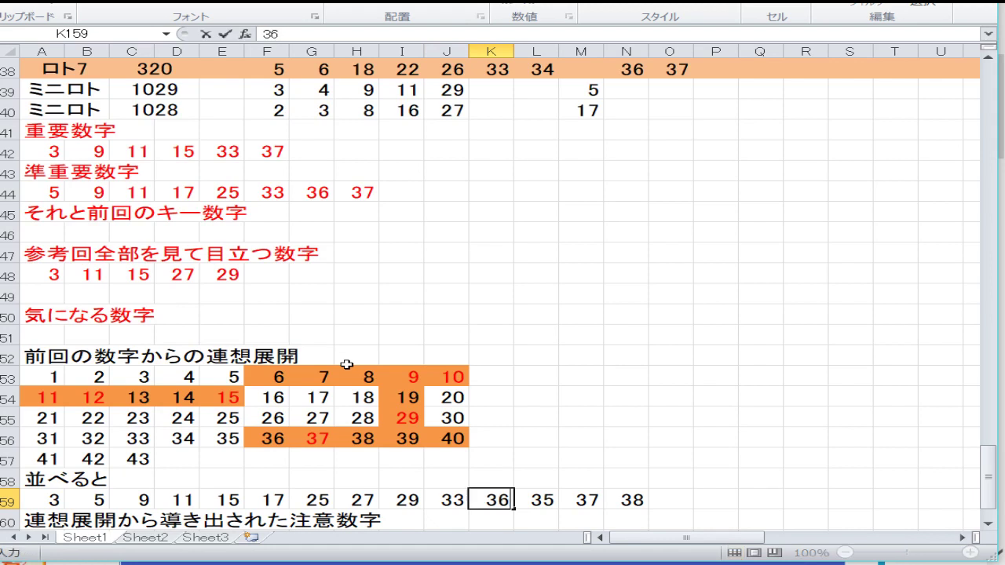
pyautogui.press('Tab')
pyautogui.write('3')
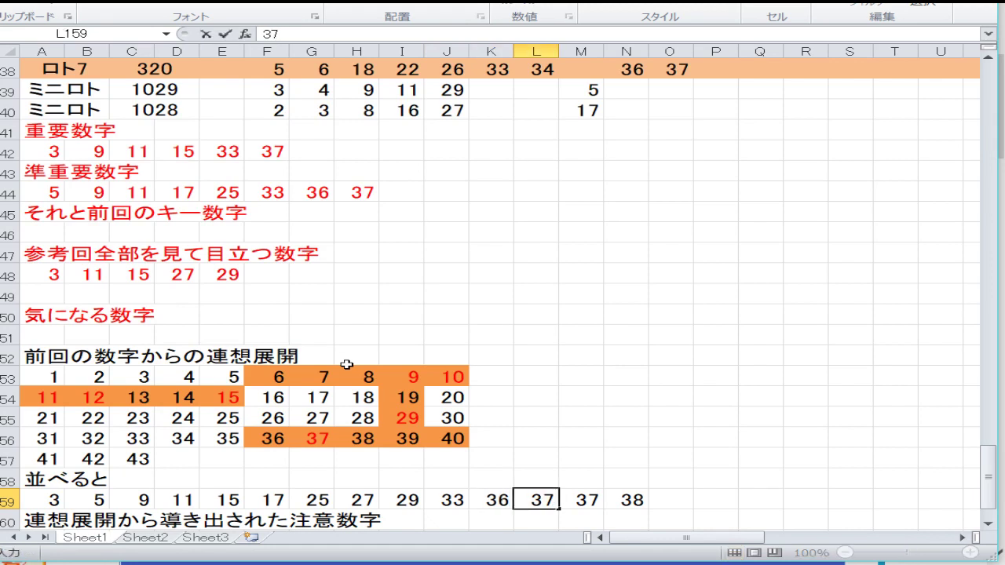
pyautogui.write('7')
# - Clear the leftover numbers in M159 and N159 of the 並べると row
pyautogui.press('Tab')
pyautogui.press('Delete')
pyautogui.press('Tab')
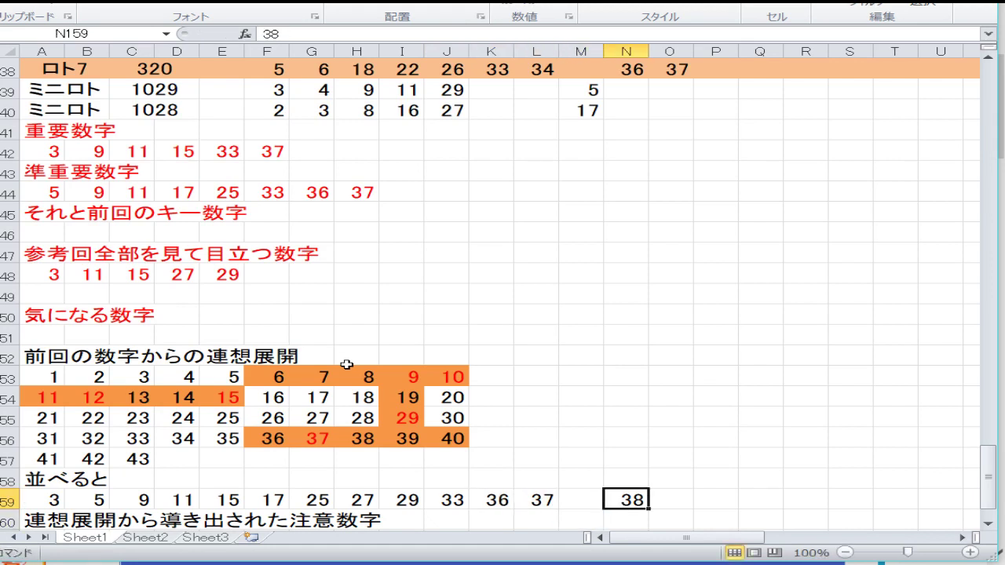
pyautogui.press('Delete')
# - Examine the uncoloured block A155 to E157 of the 連想展開 grid for candidate 注意数字
pyautogui.press('Down')
pyautogui.press('Left')
pyautogui.press('Left')
pyautogui.press('Left')
pyautogui.press('Left')
pyautogui.press('Left')
pyautogui.press('Left')
pyautogui.press('Left')
pyautogui.press('Left')
pyautogui.press('Left')
pyautogui.press('Left')
pyautogui.press('Left')
pyautogui.press('Left')
pyautogui.press('Left')
pyautogui.press('Down')
pyautogui.press('Down')
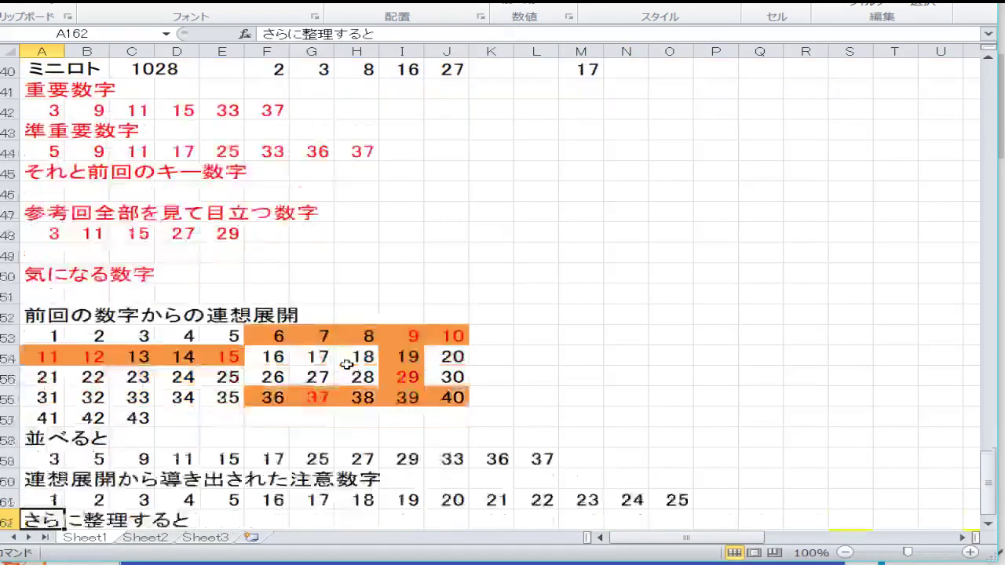
pyautogui.press('Down')
pyautogui.press('Down')
pyautogui.press('Up')
pyautogui.press('Up')
pyautogui.press('Up')
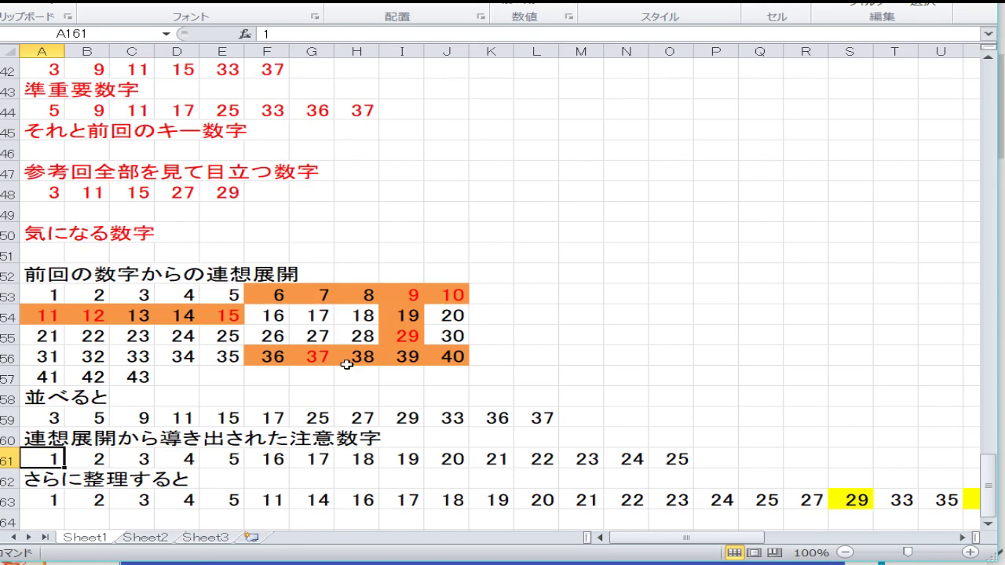
pyautogui.moveTo(227, 384); pyautogui.dragTo(62, 339)
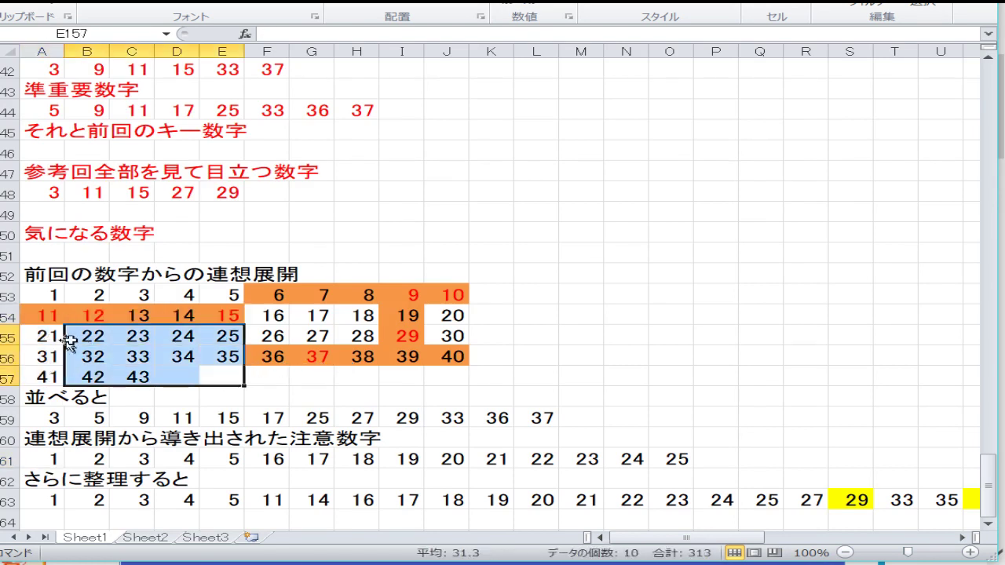
pyautogui.click(177, 376)
pyautogui.moveTo(211, 375); pyautogui.dragTo(47, 339)
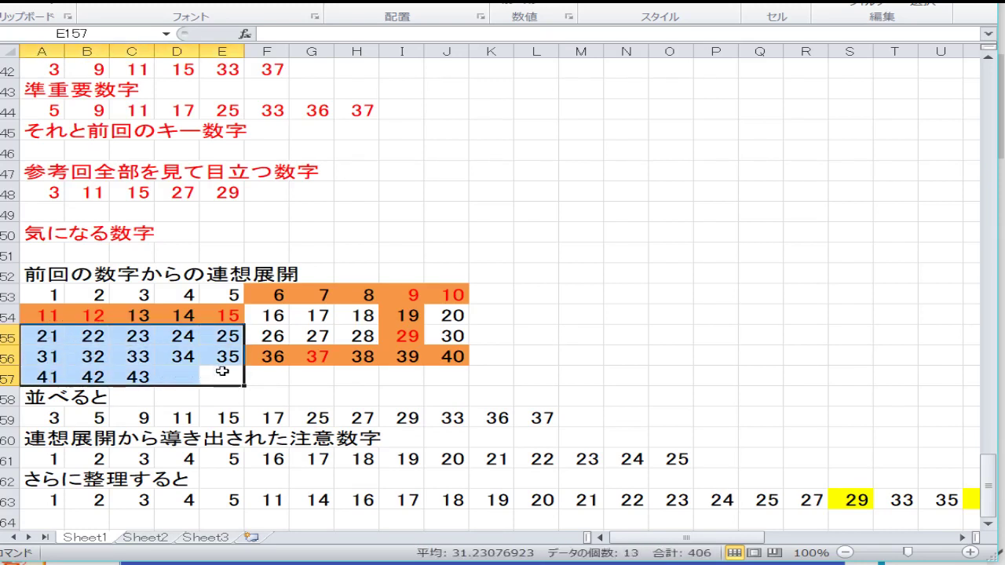
pyautogui.moveTo(234, 356); pyautogui.dragTo(39, 339)
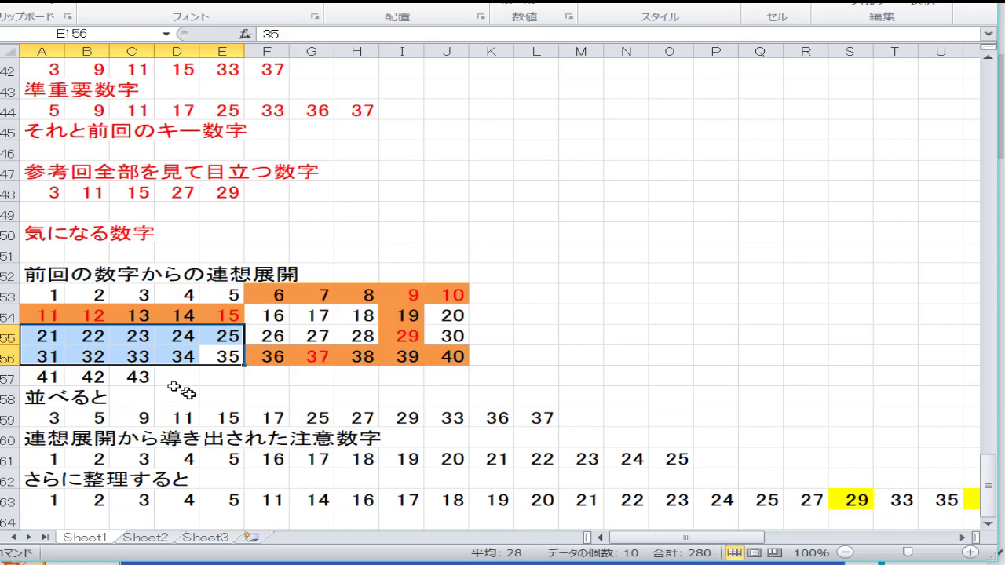
# - Replace the 連想展開 注意数字 in A161 to E161 with 21, 22, 23, 24 and 25
pyautogui.click(208, 403)
pyautogui.press('Down')
pyautogui.press('Down')
pyautogui.press('Down')
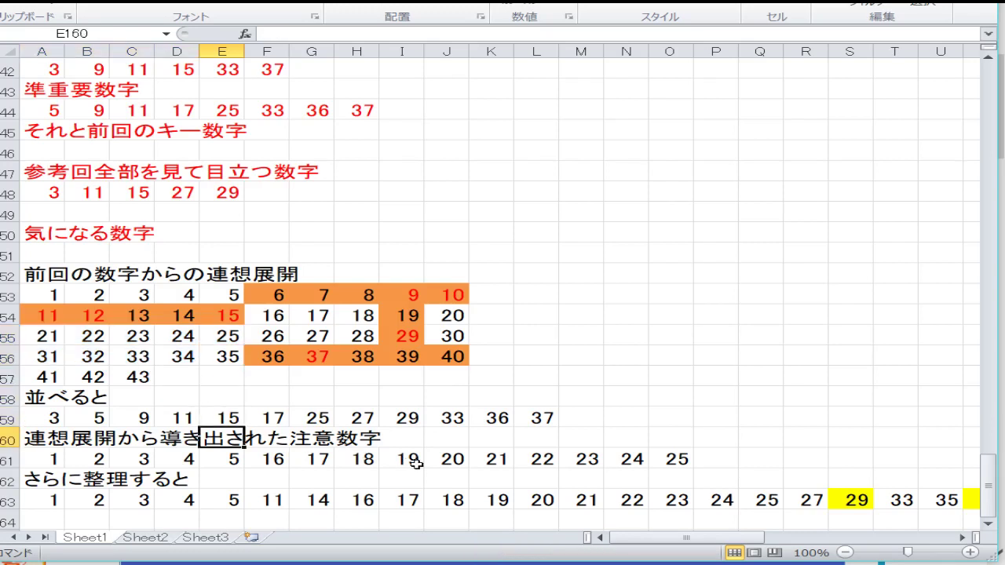
pyautogui.press('Left')
pyautogui.press('Left')
pyautogui.press('Left')
pyautogui.press('Left')
pyautogui.write('21')
pyautogui.press('Right')
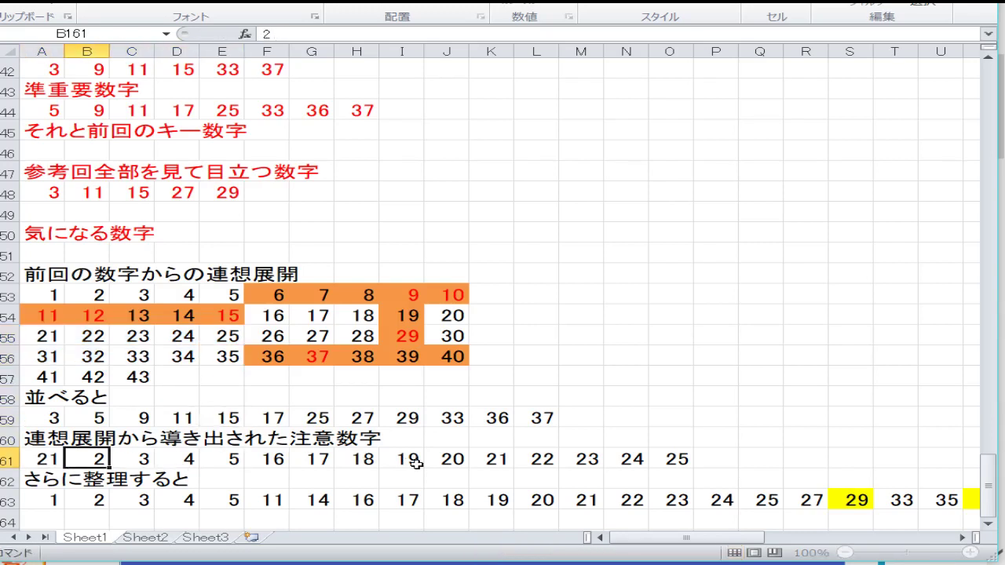
pyautogui.write('22')
pyautogui.press('Right')
pyautogui.write('23')
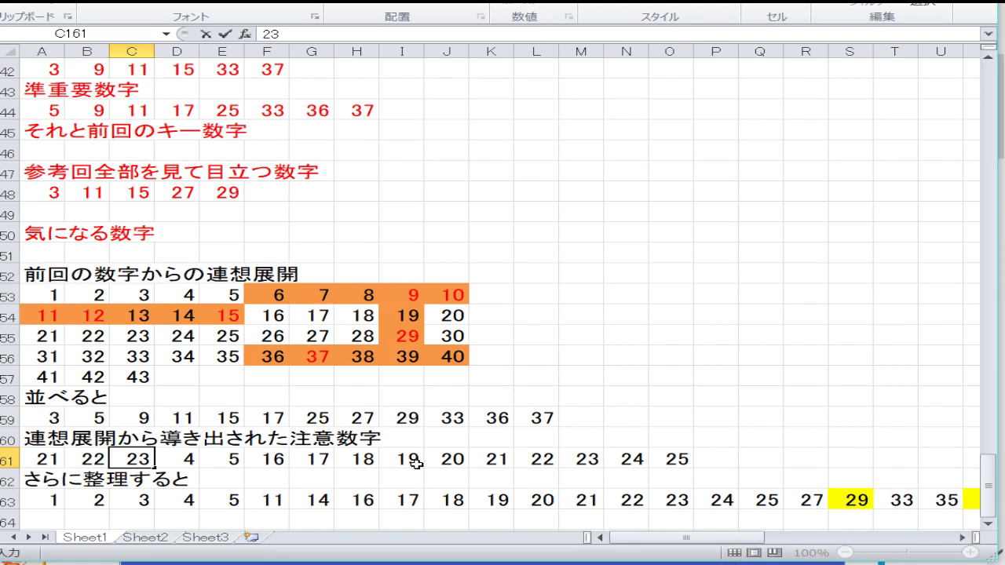
pyautogui.press('Right')
pyautogui.write('24')
pyautogui.press('Right')
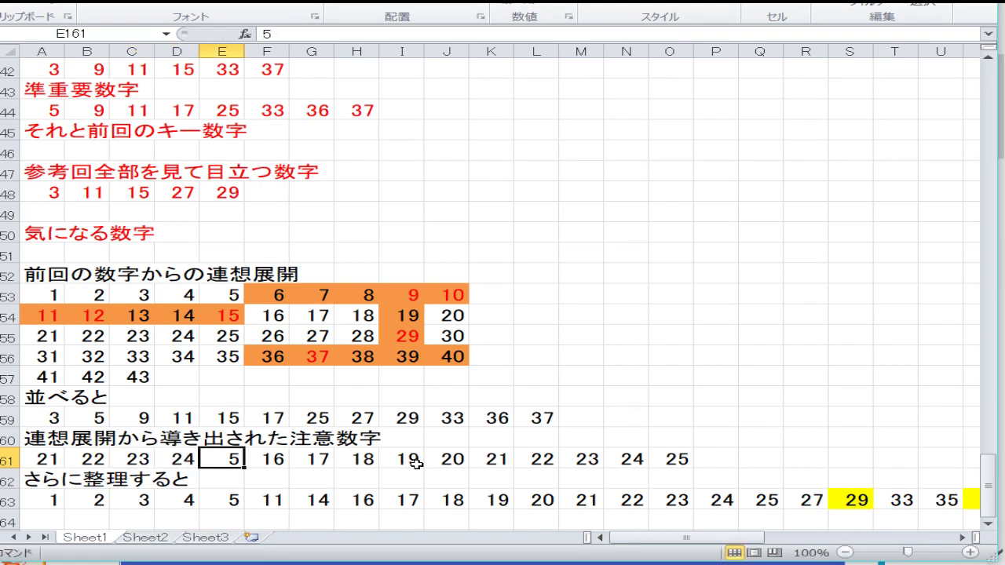
pyautogui.write('25')
pyautogui.press('Right')
# - Replace the 注意数字 in F161 to J161 with 31, 32, 33, 34 and 35
pyautogui.write('31')
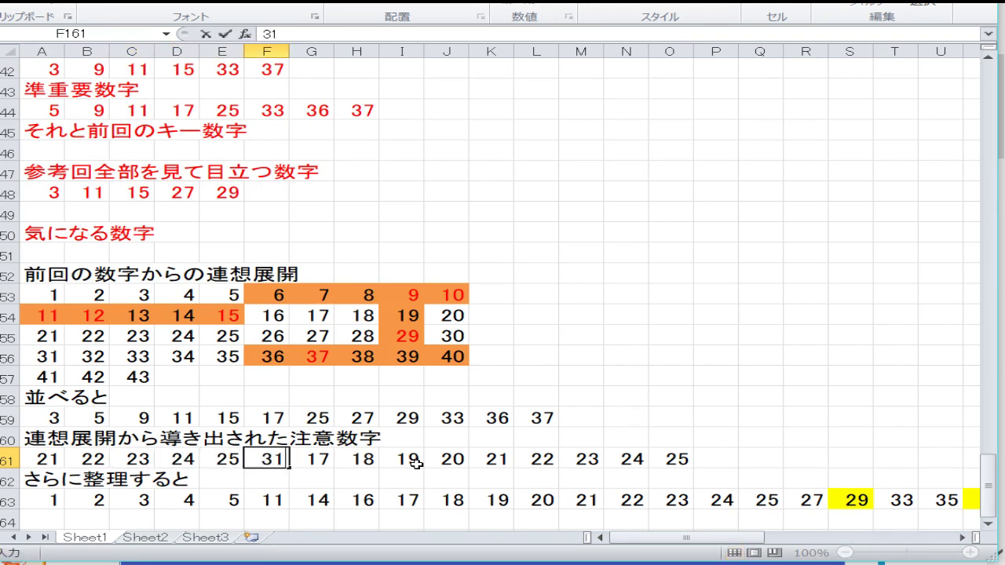
pyautogui.press('Right')
pyautogui.write('32')
pyautogui.press('Right')
pyautogui.write('33')
pyautogui.press('Right')
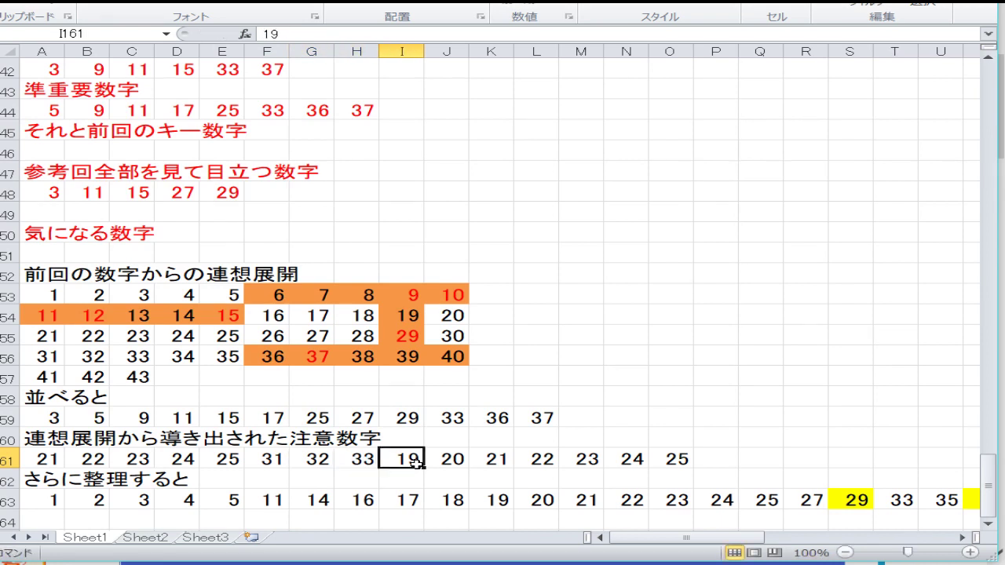
pyautogui.write('34')
pyautogui.press('Right')
pyautogui.write('35')
pyautogui.press('Right')
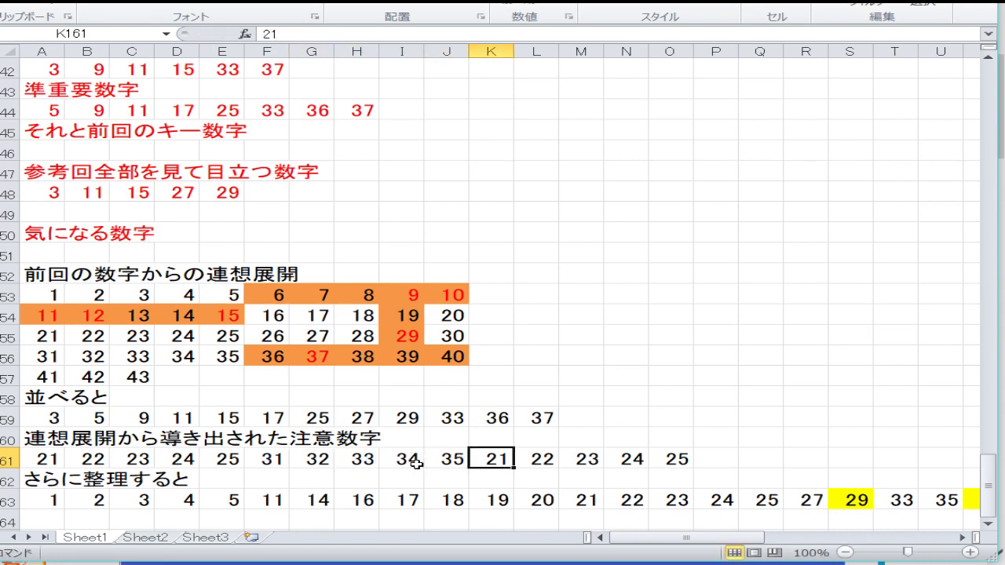
# - Clear the leftover numbers in K161 to O161 of the 注意数字 row
pyautogui.press('Delete')
pyautogui.press('Right')
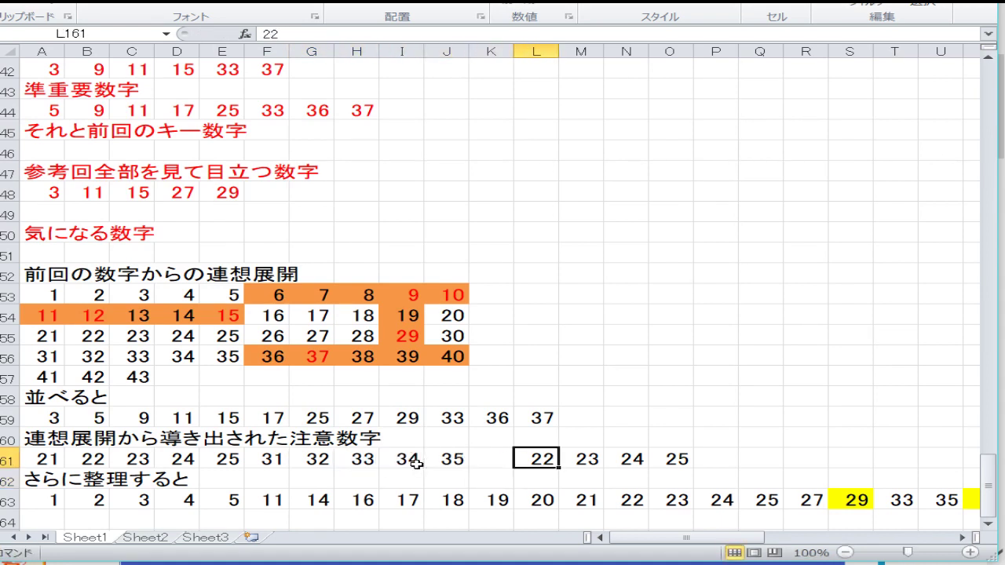
pyautogui.press('Delete')
pyautogui.press('Return')
pyautogui.press('Up')
pyautogui.press('Right')
pyautogui.press('Delete')
pyautogui.press('Return')
pyautogui.press('Up')
pyautogui.press('Right')
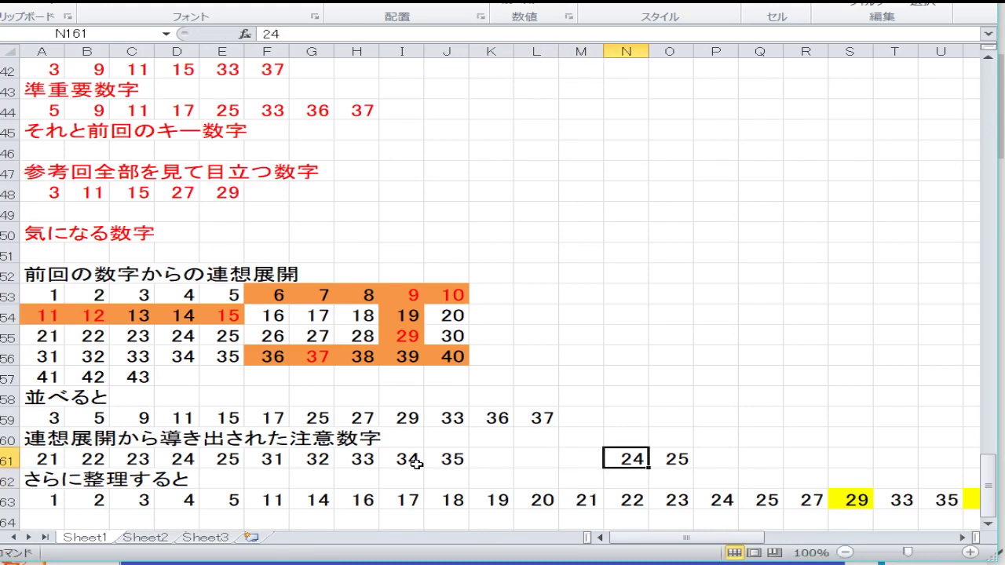
pyautogui.press('Delete')
pyautogui.press('Return')
pyautogui.press('Up')
pyautogui.press('Right')
pyautogui.press('Right')
pyautogui.press('Left')
pyautogui.press('Delete')
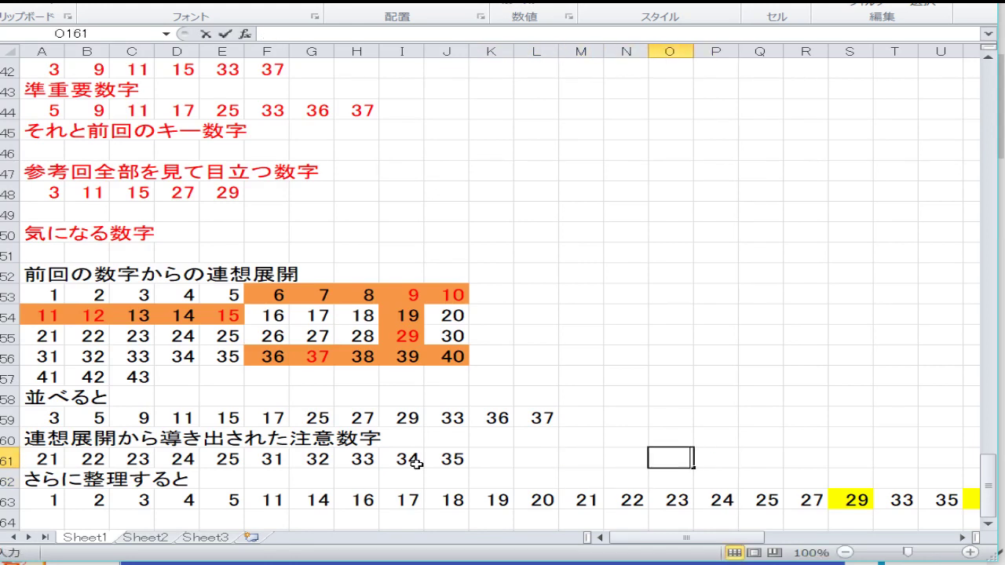
pyautogui.press('Return')
# - Remove all old numbers and yellow highlights from row 163 below さらに整理すると
pyautogui.press('Left')
pyautogui.press('Left')
pyautogui.press('Left')
pyautogui.press('Left')
pyautogui.press('Left')
pyautogui.press('Left')
pyautogui.press('Left')
pyautogui.press('Left')
pyautogui.press('Left')
pyautogui.press('Left')
pyautogui.press('Left')
pyautogui.press('Left')
pyautogui.press('Left')
pyautogui.press('Left')
pyautogui.press('Down')
pyautogui.press('Down')
pyautogui.press('Down')
pyautogui.press('Down')
pyautogui.press('Down')
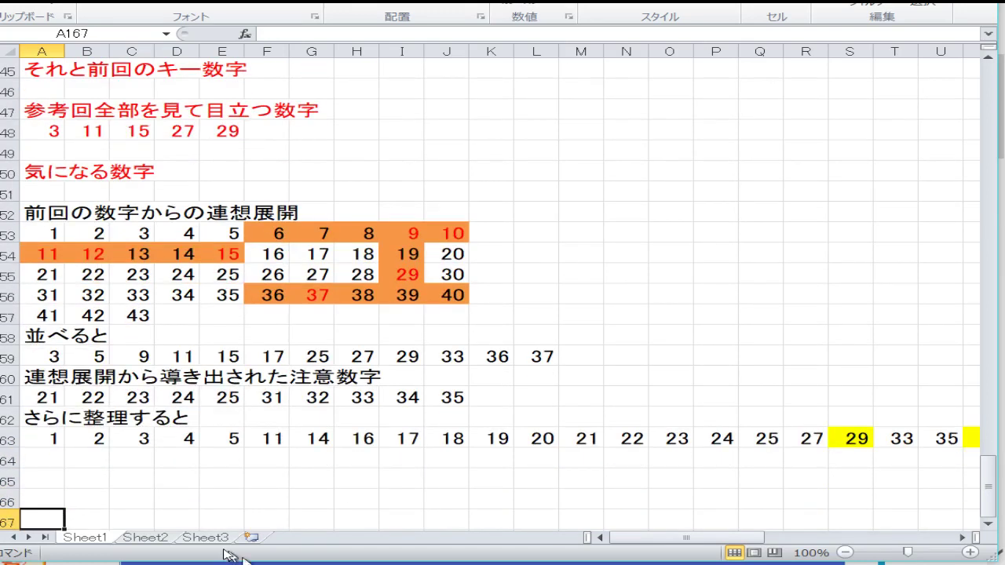
pyautogui.click(9, 438)
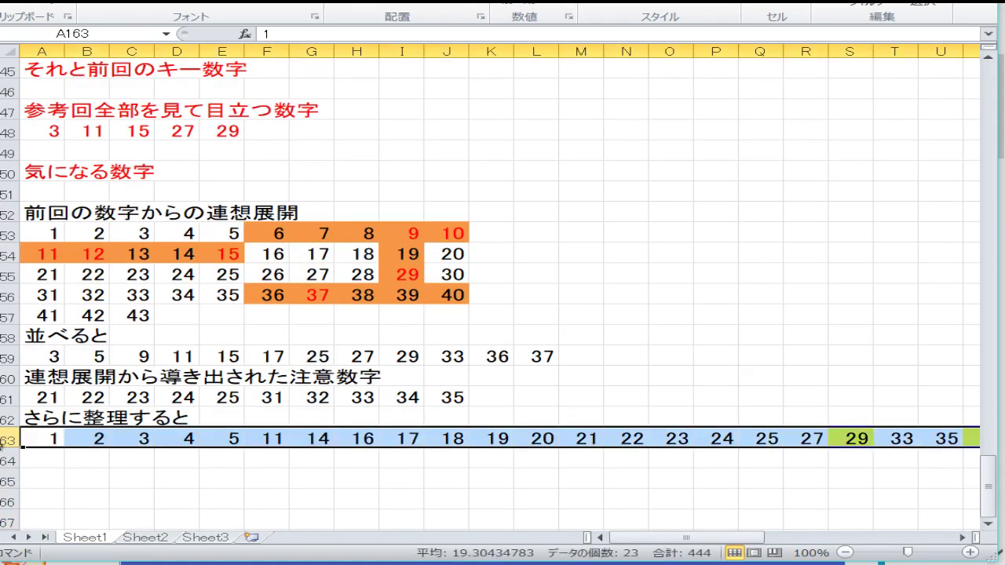
pyautogui.press('Delete')
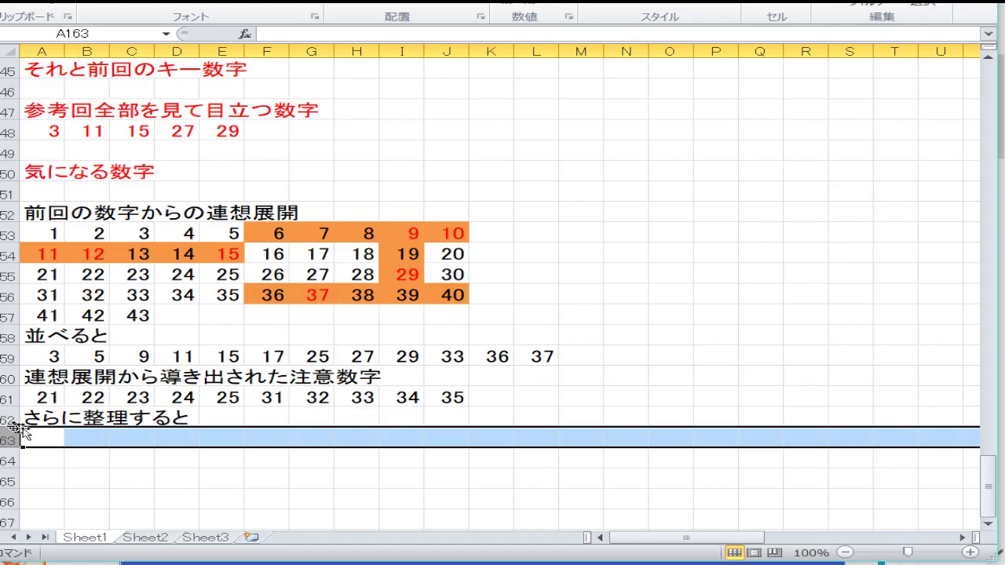
# - Enter 3, 5, 9, 11, 15 and 17 in A163 to F163 of the さらに整理すると row
pyautogui.click(46, 439)
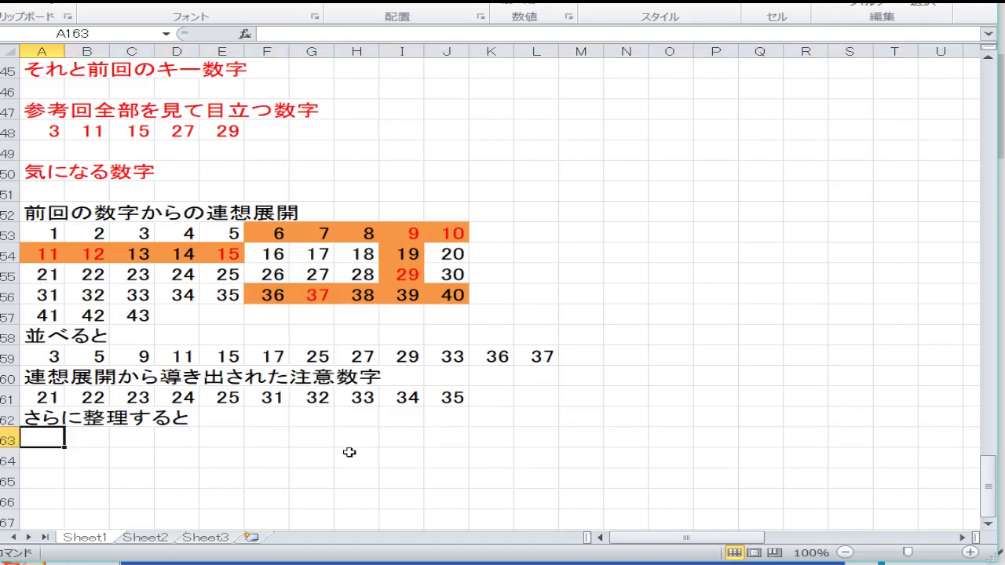
pyautogui.write('3')
pyautogui.press('Tab')
pyautogui.write('5')
pyautogui.press('Tab')
pyautogui.write('9')
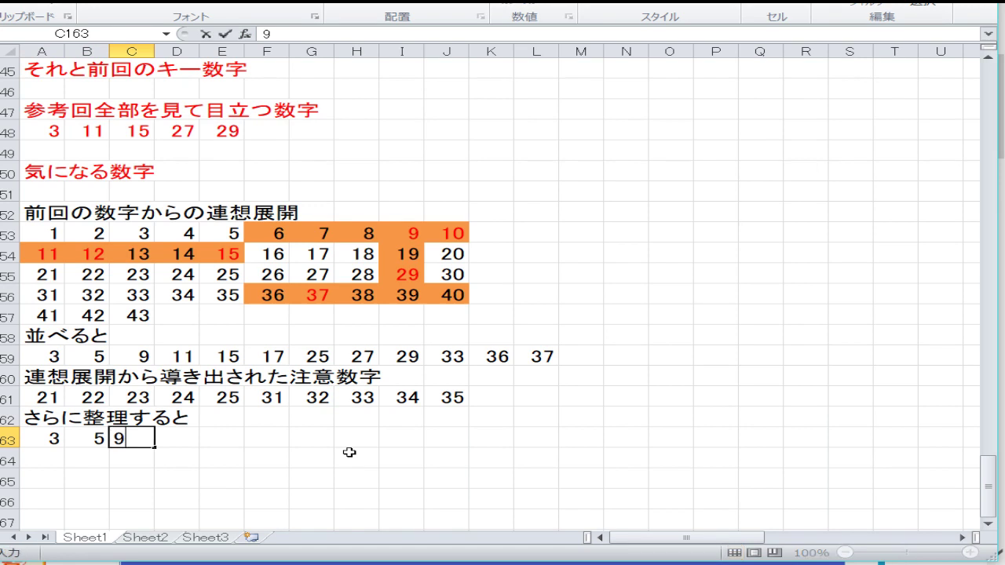
pyautogui.press('Tab')
pyautogui.write('11')
pyautogui.press('Tab')
pyautogui.write('15')
pyautogui.press('Tab')
pyautogui.write('1')
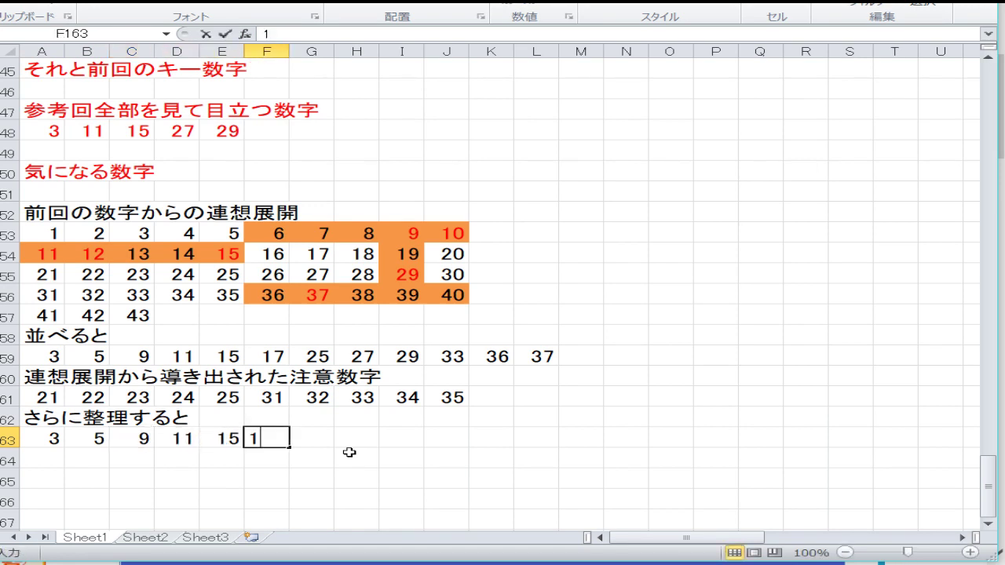
pyautogui.write('7')
pyautogui.press('Tab')
# - Continue the さらに整理すると row with 21, 22, 23, 24, 25 and 27 in G163 to L163
pyautogui.write('21')
pyautogui.press('Tab')
pyautogui.write('22')
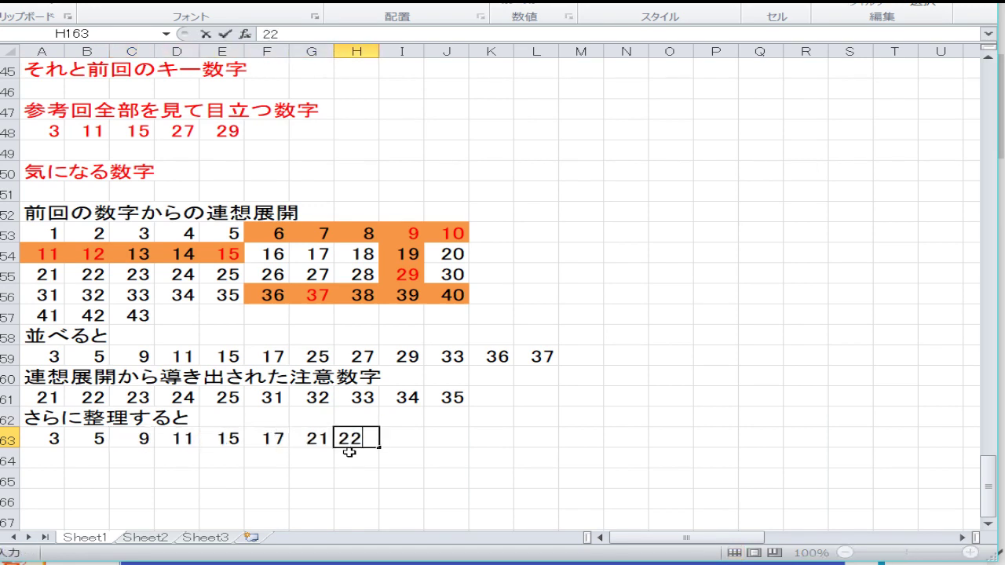
pyautogui.press('Tab')
pyautogui.write('23')
pyautogui.press('Tab')
pyautogui.write('24')
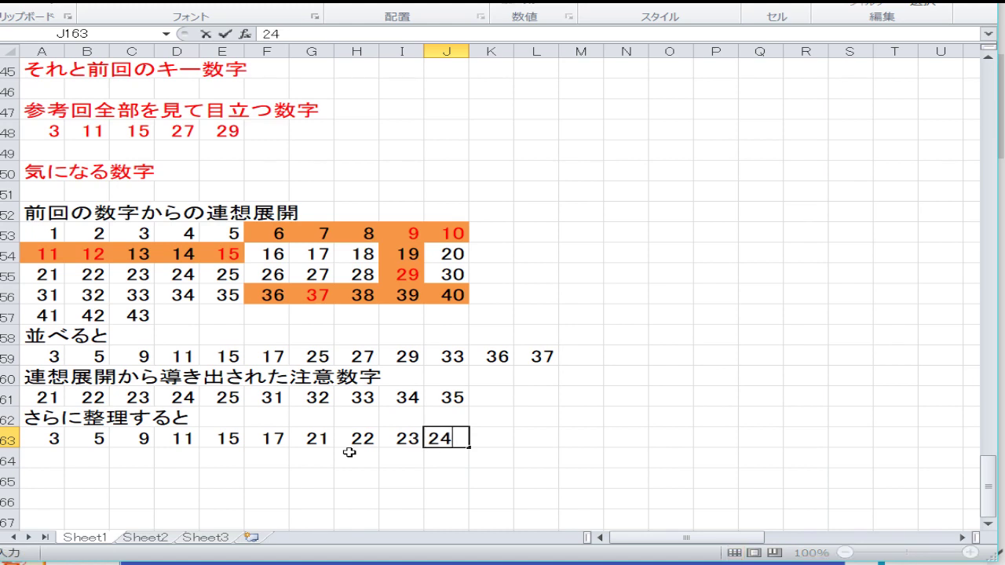
pyautogui.press('Tab')
pyautogui.write('25')
pyautogui.press('Tab')
pyautogui.write('27')
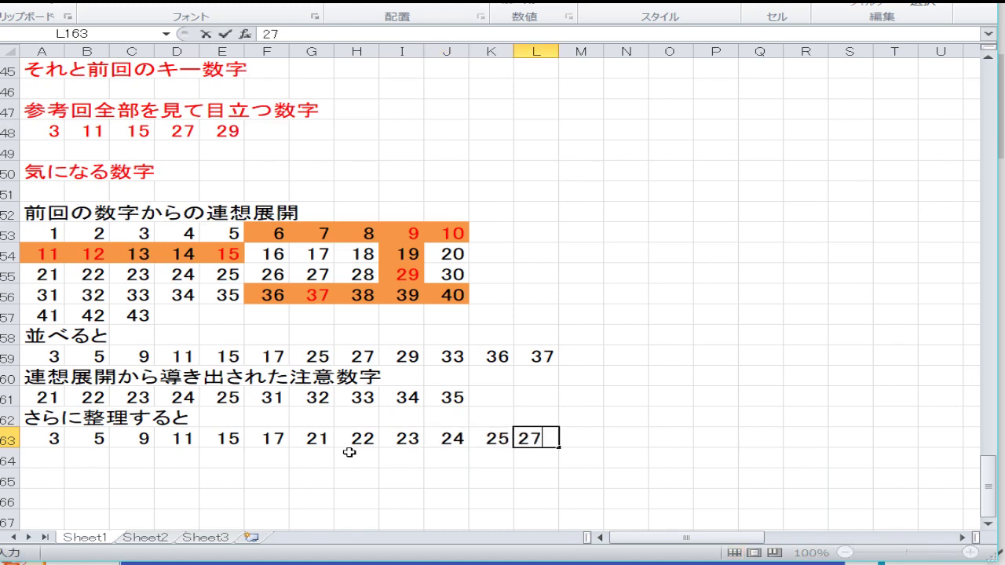
pyautogui.press('Tab')
# - Add 29, 31, 32 and 33 in M163 to P163 of the さらに整理すると row
pyautogui.write('29')
pyautogui.press('Tab')
pyautogui.write('31')
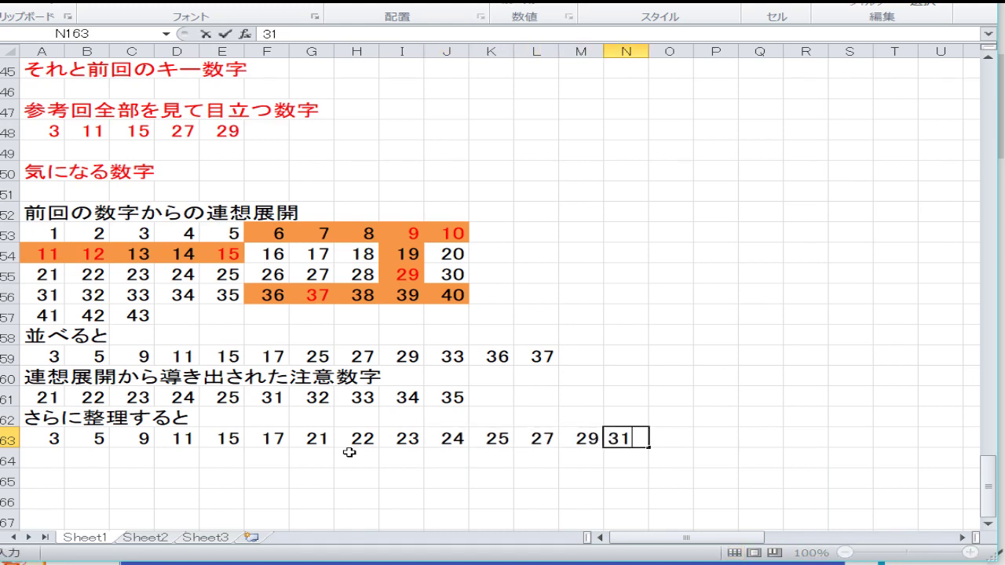
pyautogui.press('Tab')
pyautogui.write('32')
pyautogui.press('Tab')
pyautogui.write('33')
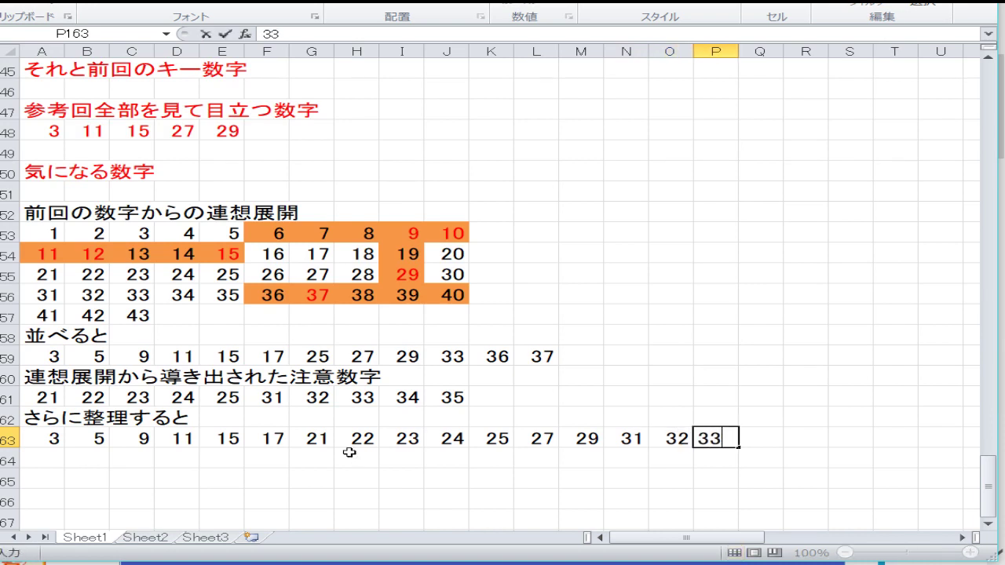
pyautogui.press('Tab')
# - Complete the さらに整理すると row with 34, 35, 36 and 37 in Q163 to T163
pyautogui.write('34')
pyautogui.press('Tab')
pyautogui.write('35')
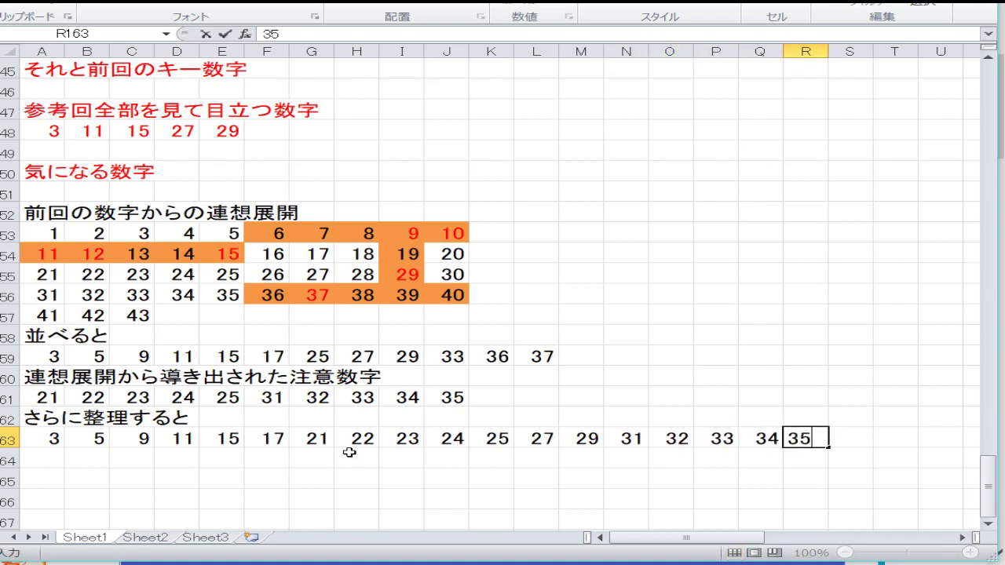
pyautogui.press('Tab')
pyautogui.write('36')
pyautogui.press('Tab')
pyautogui.write('37')
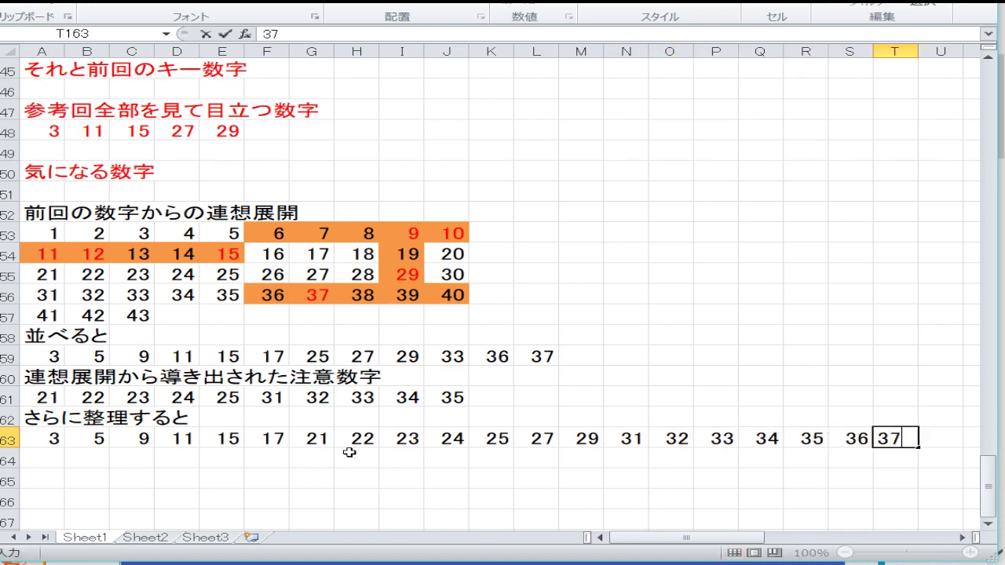
pyautogui.press('Return')
pyautogui.press('Home')
pyautogui.press('Return')
pyautogui.press('Return')
pyautogui.press('Return')
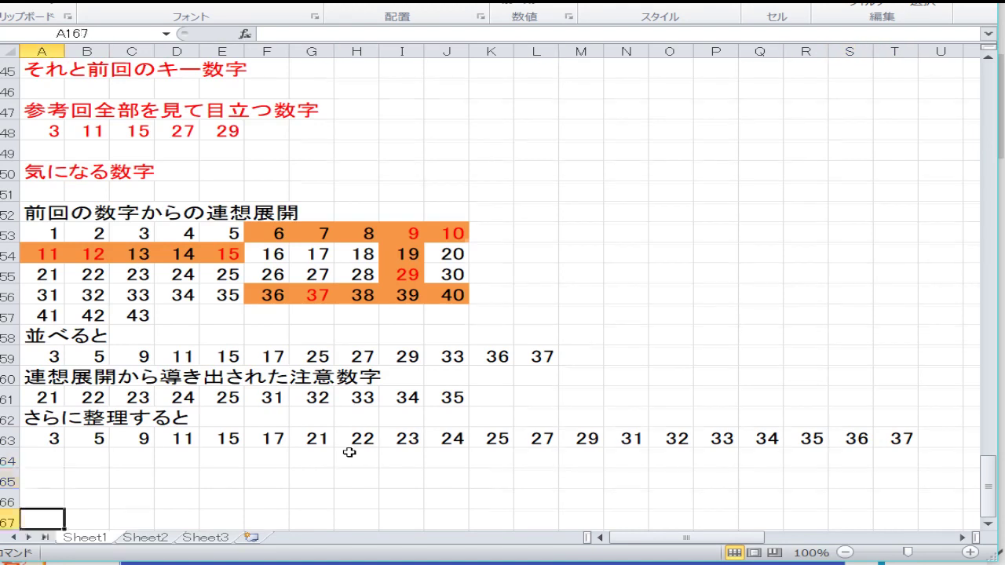
pyautogui.press('Return')
pyautogui.press('Return')
pyautogui.press('Return')
pyautogui.press('Return')
pyautogui.press('Return')
pyautogui.press('Return')
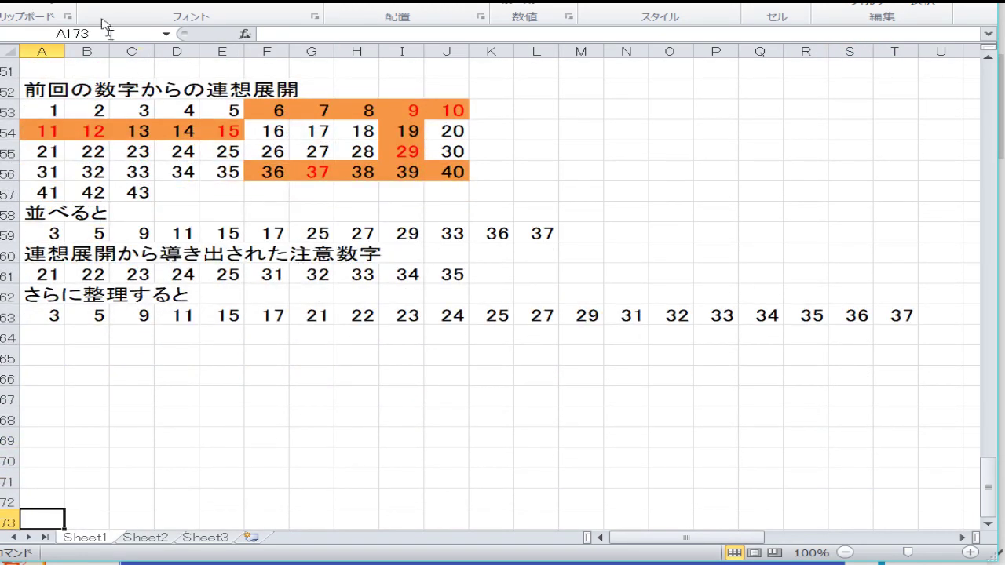